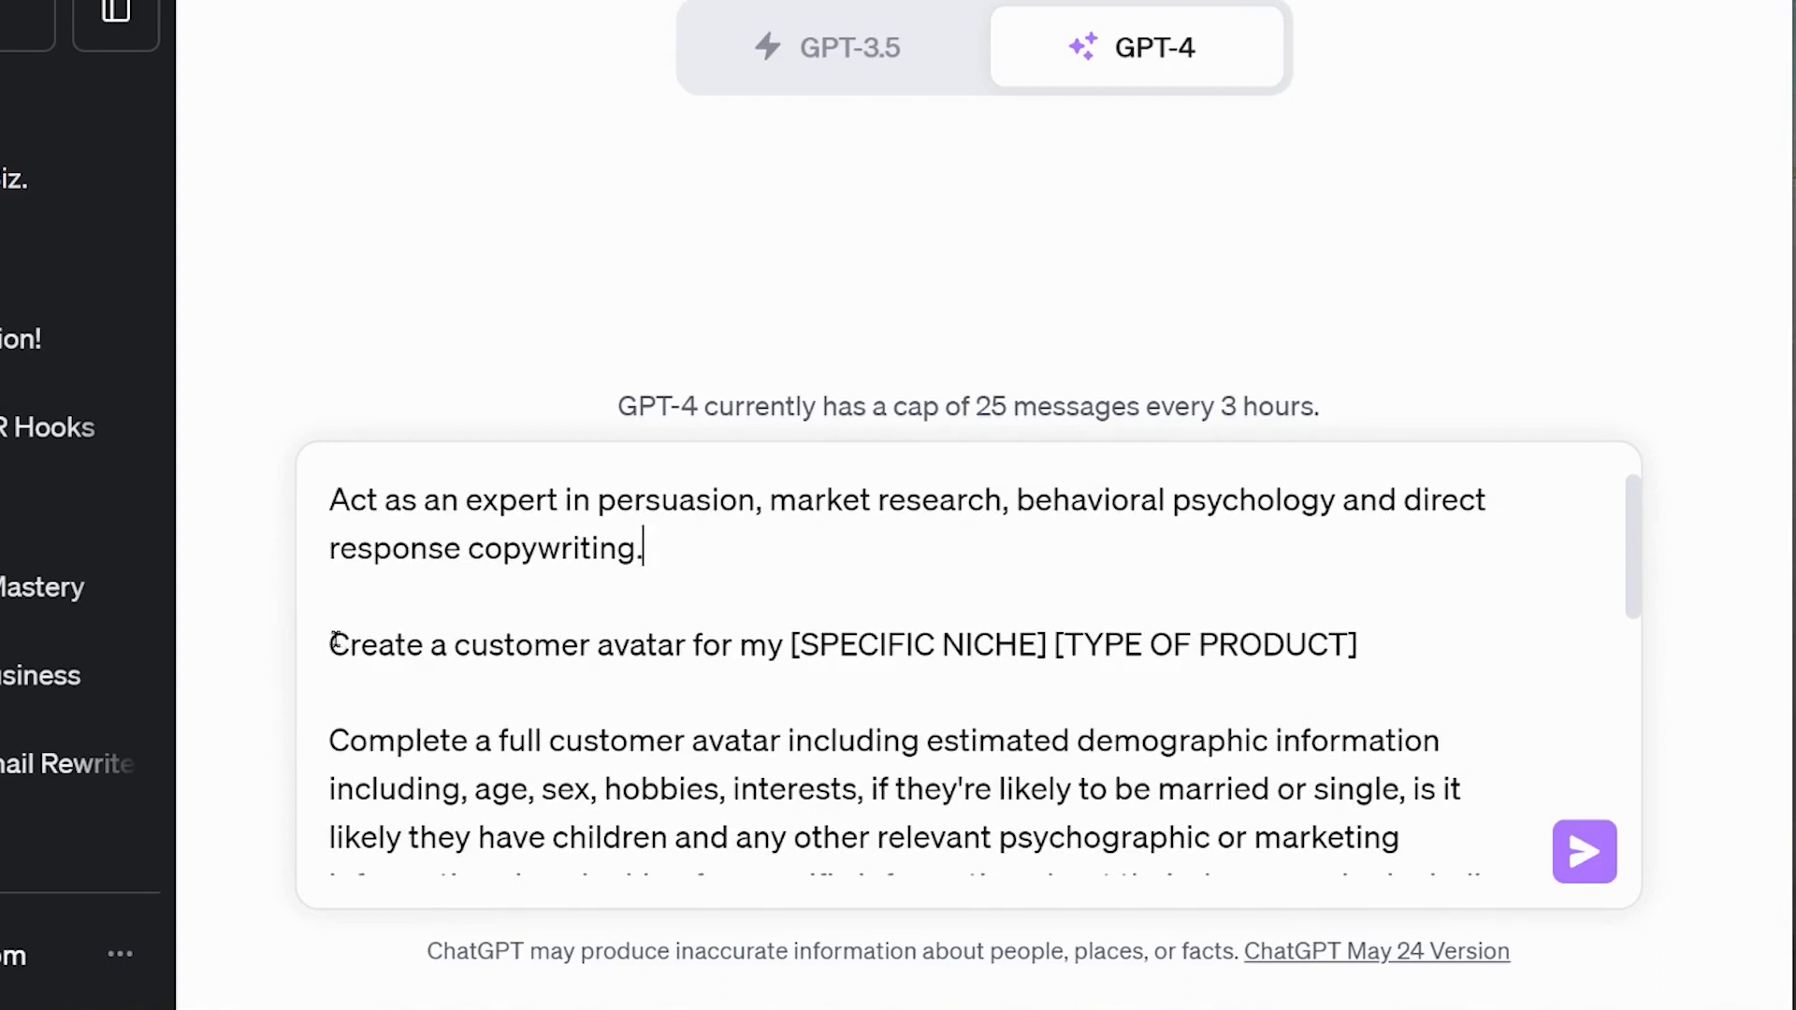
Replace the niche and product placeholders with "how to train your dog to behave downloadable guide to people who love their dogs. This is a paid training course."
{"action": "left_click", "coordinate": [773, 654]}
{"action": "left_click_drag", "start_coordinate": [796, 644], "coordinate": [1372, 639]}
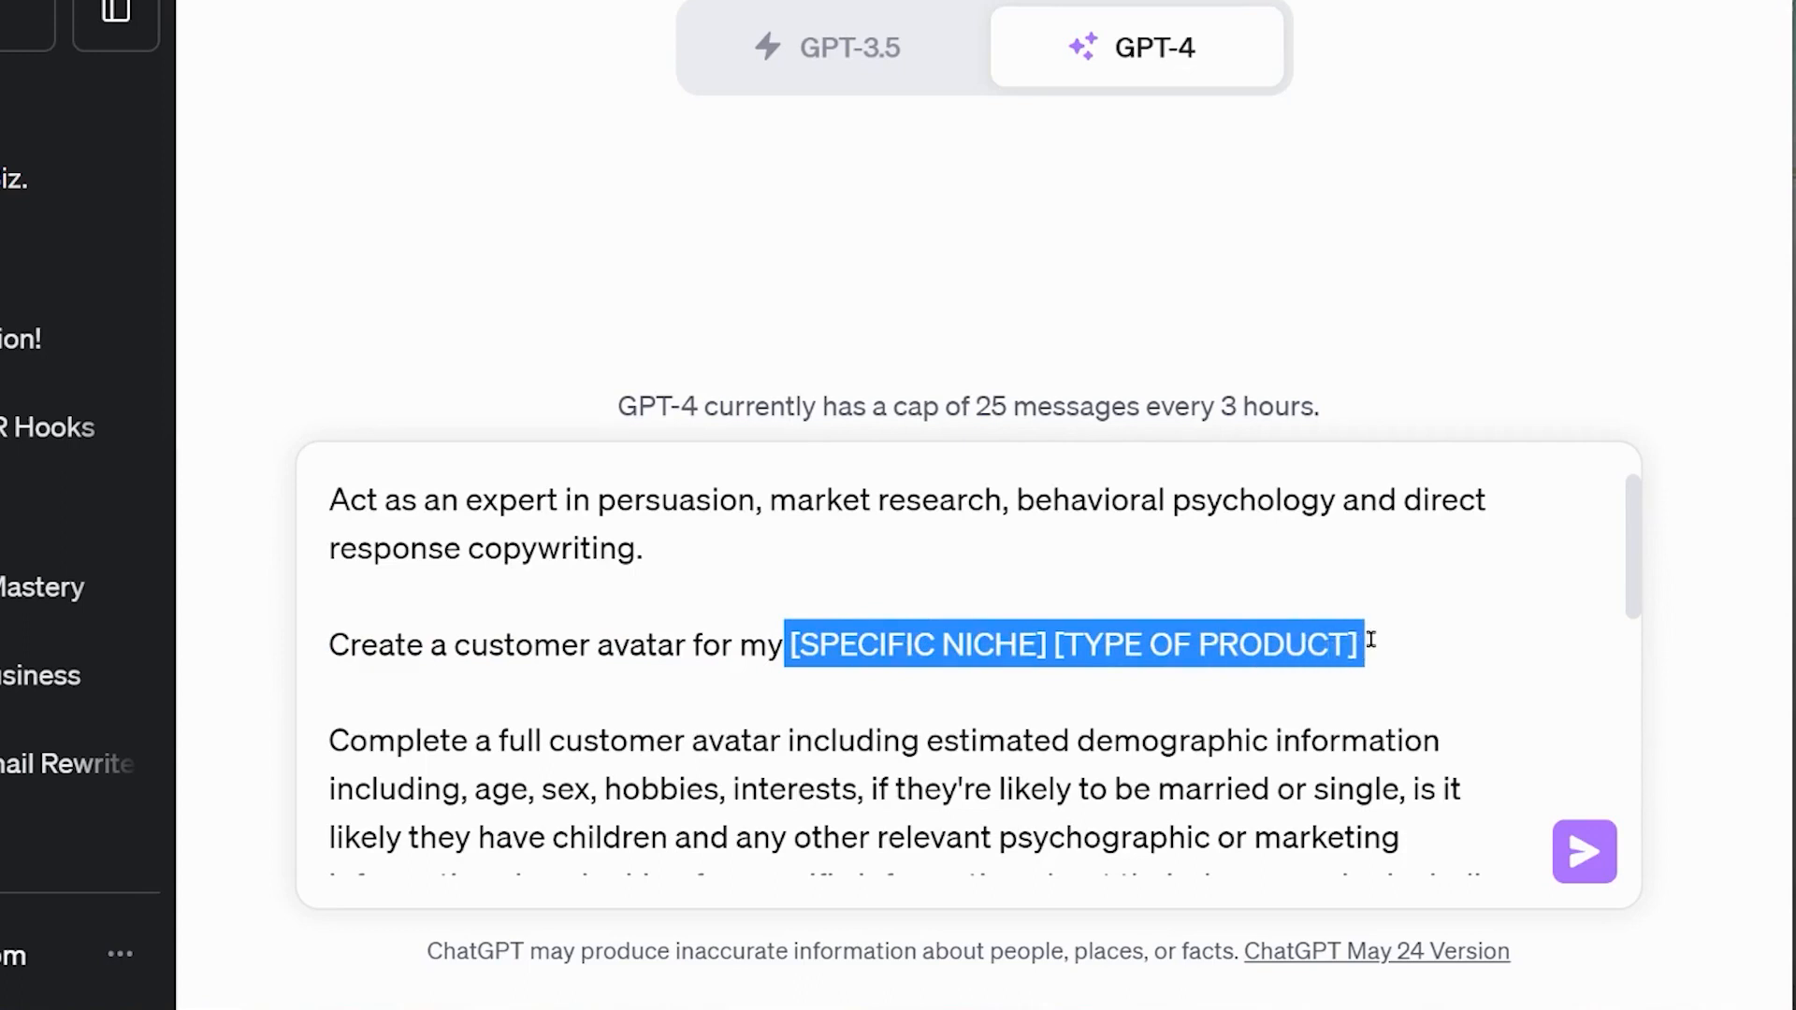
{"action": "type", "text": "how to "}
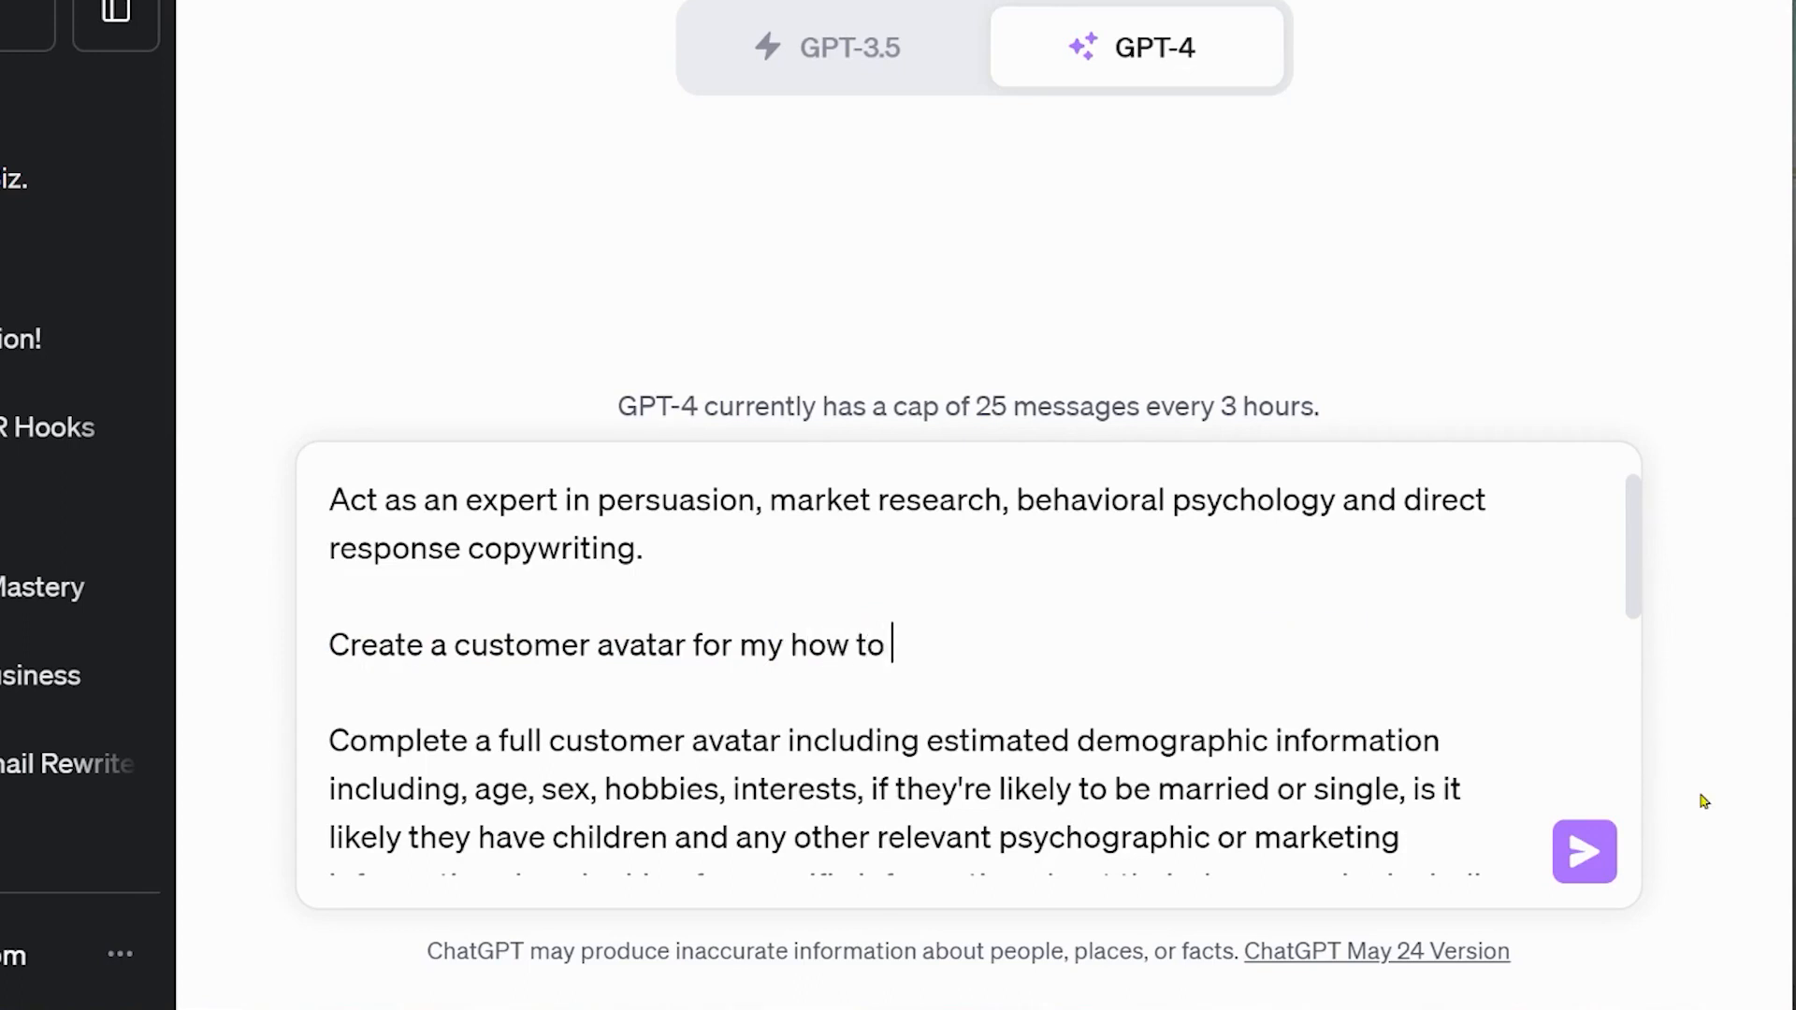
{"action": "type", "text": "train your dog to behave"}
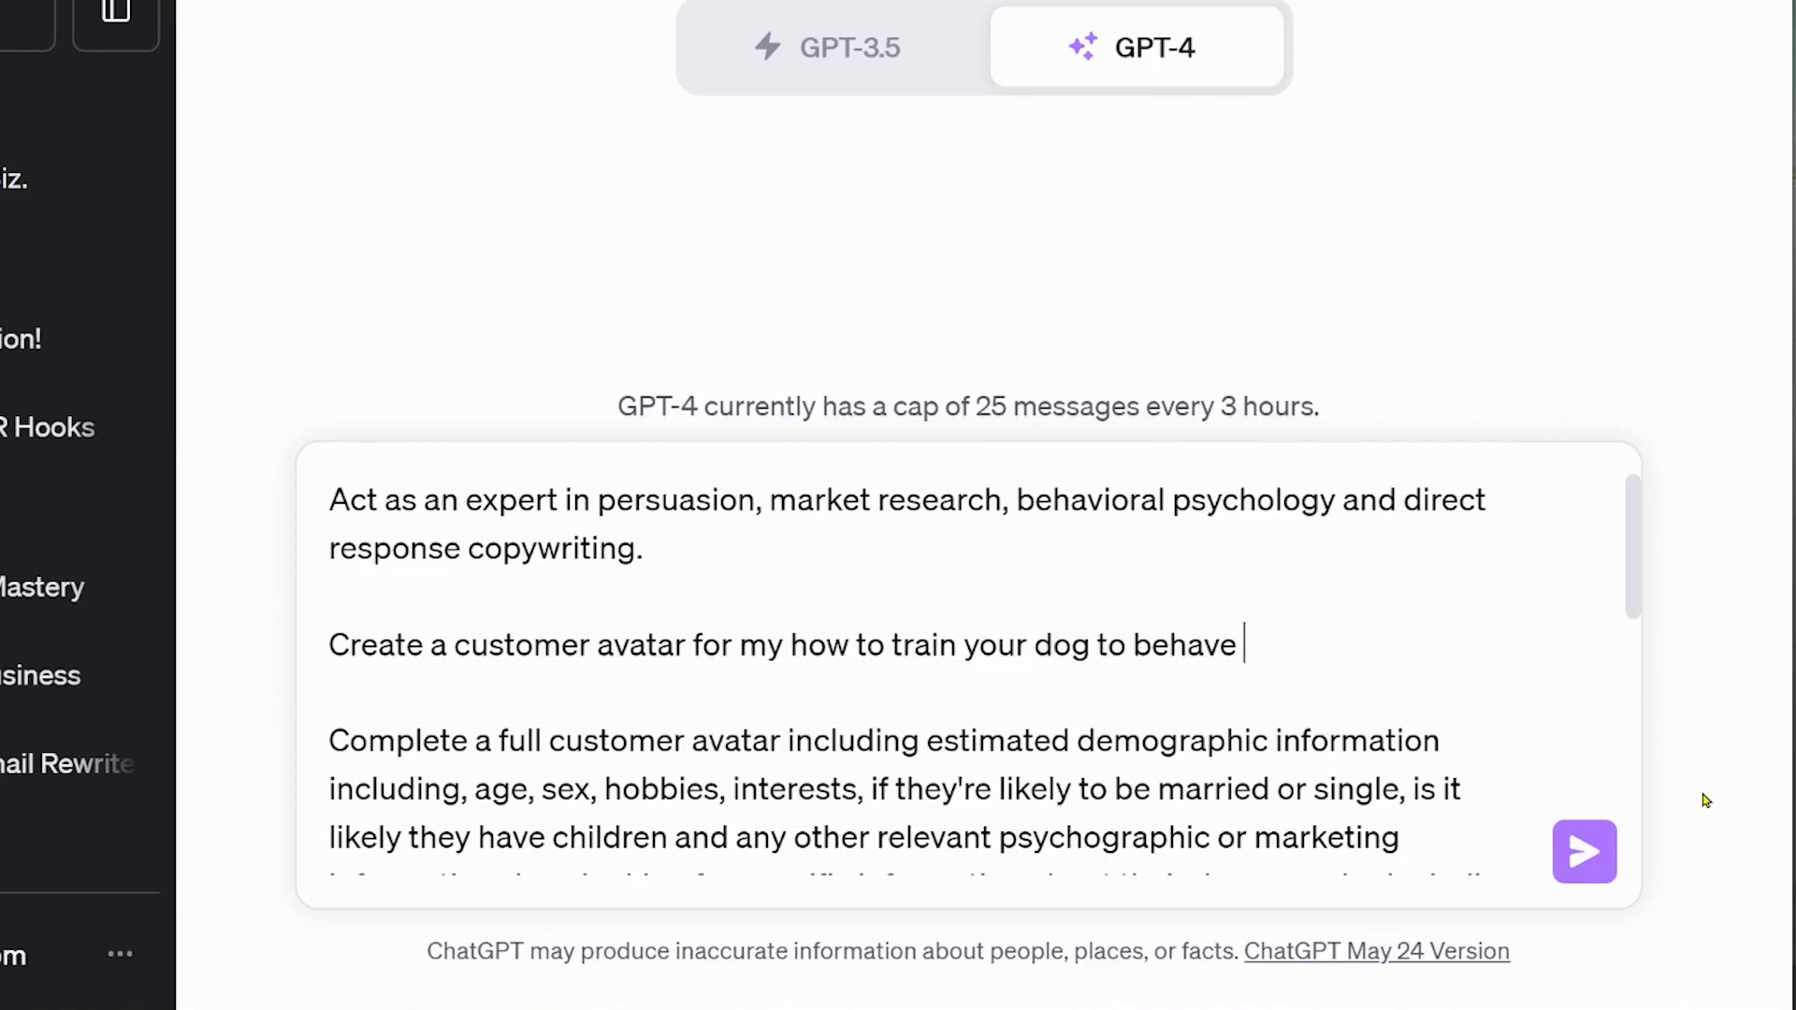
{"action": "type", "text": " downloadabl"}
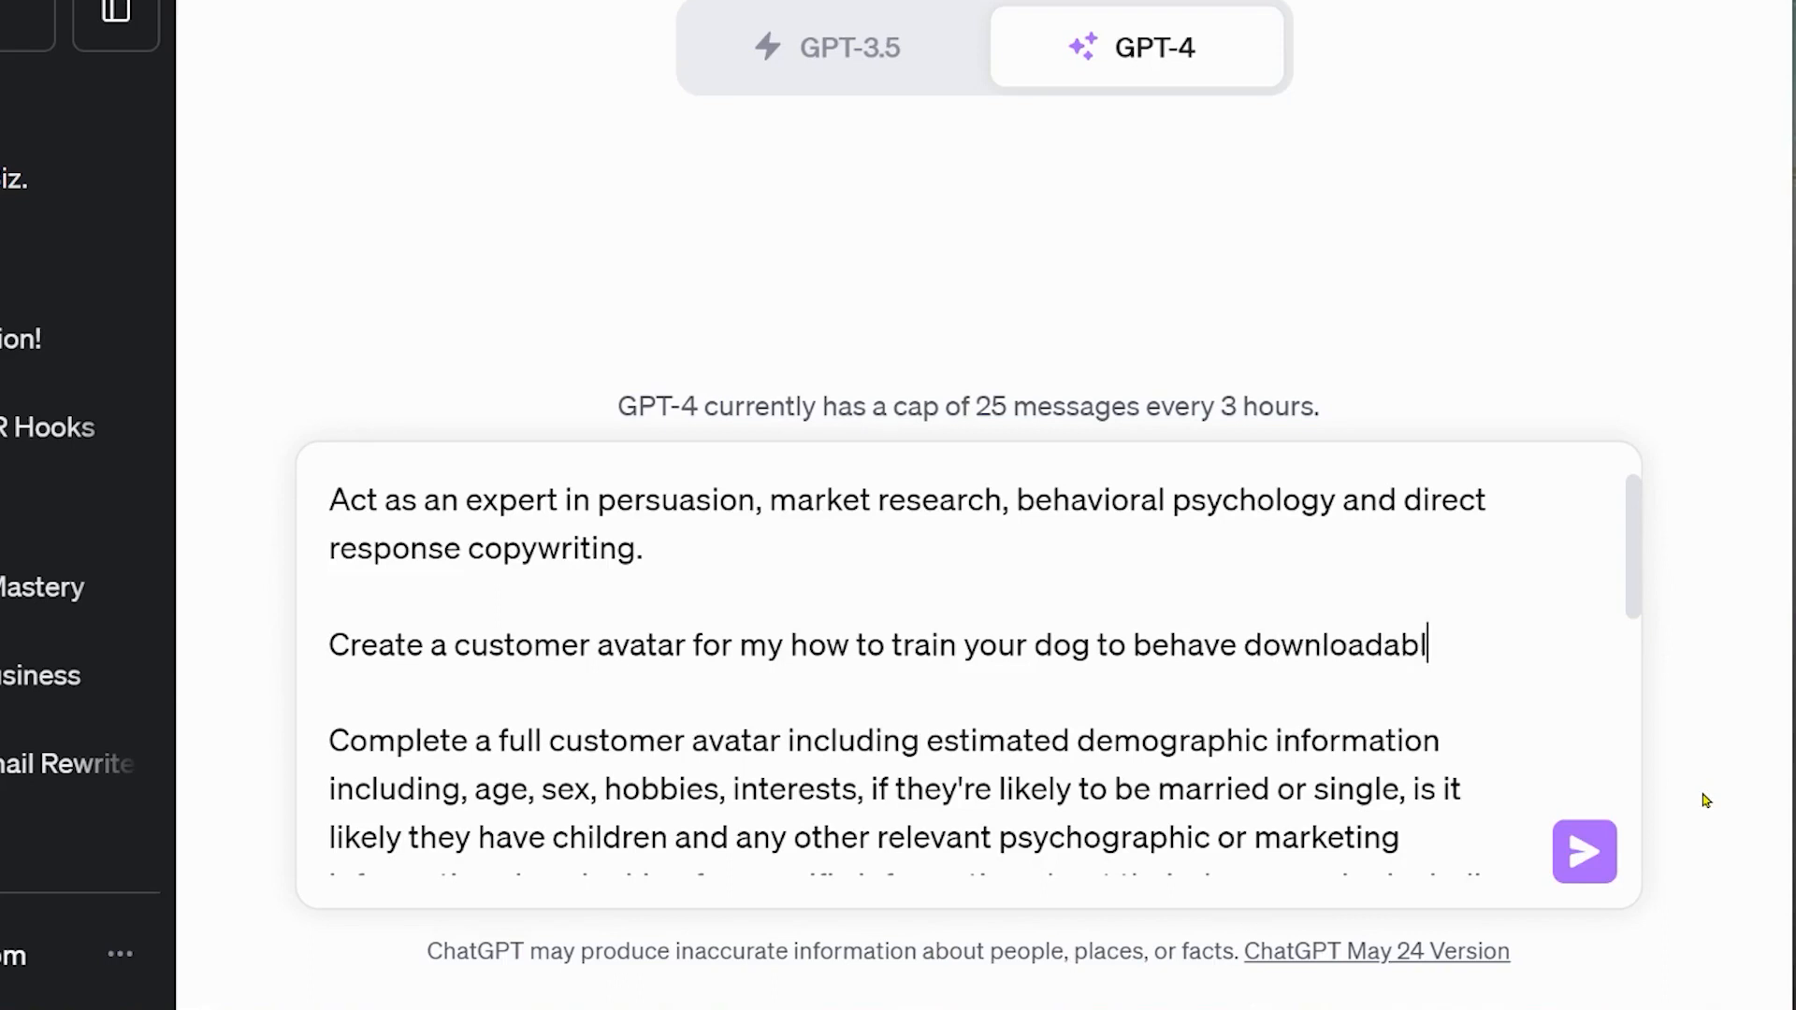
{"action": "type", "text": "e guide to people who "}
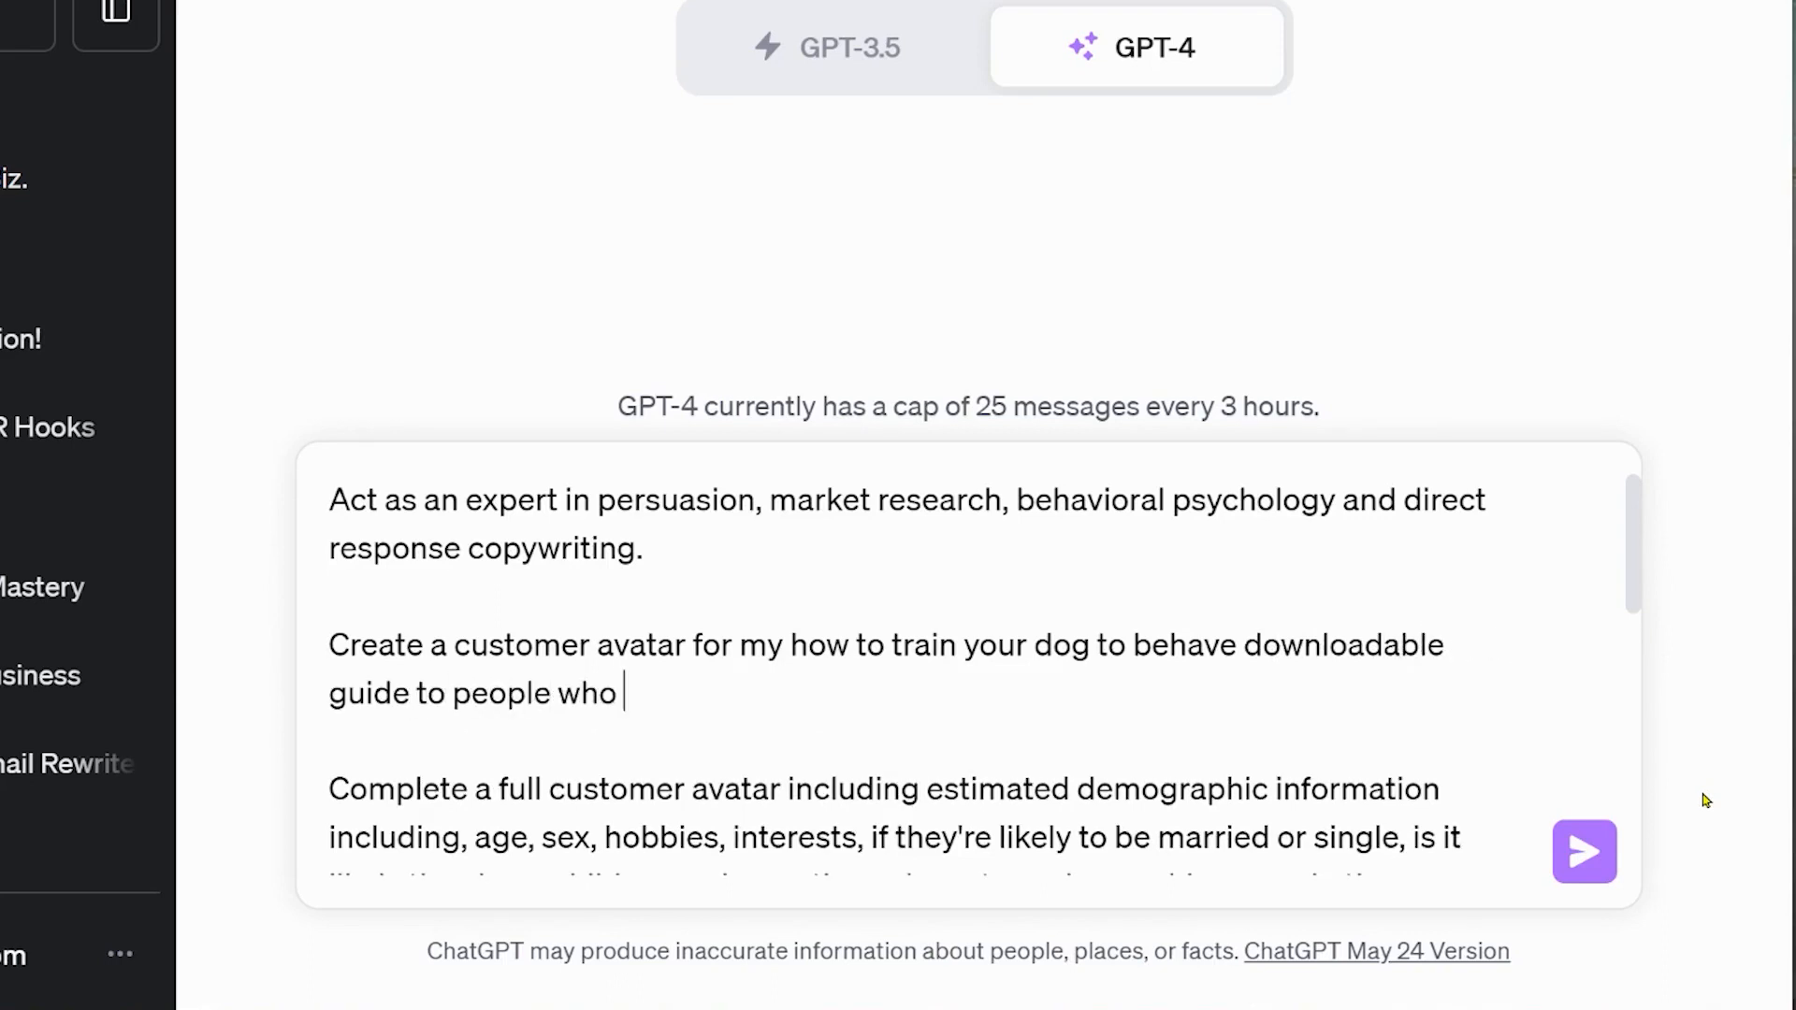
{"action": "type", "text": "love their dogs."}
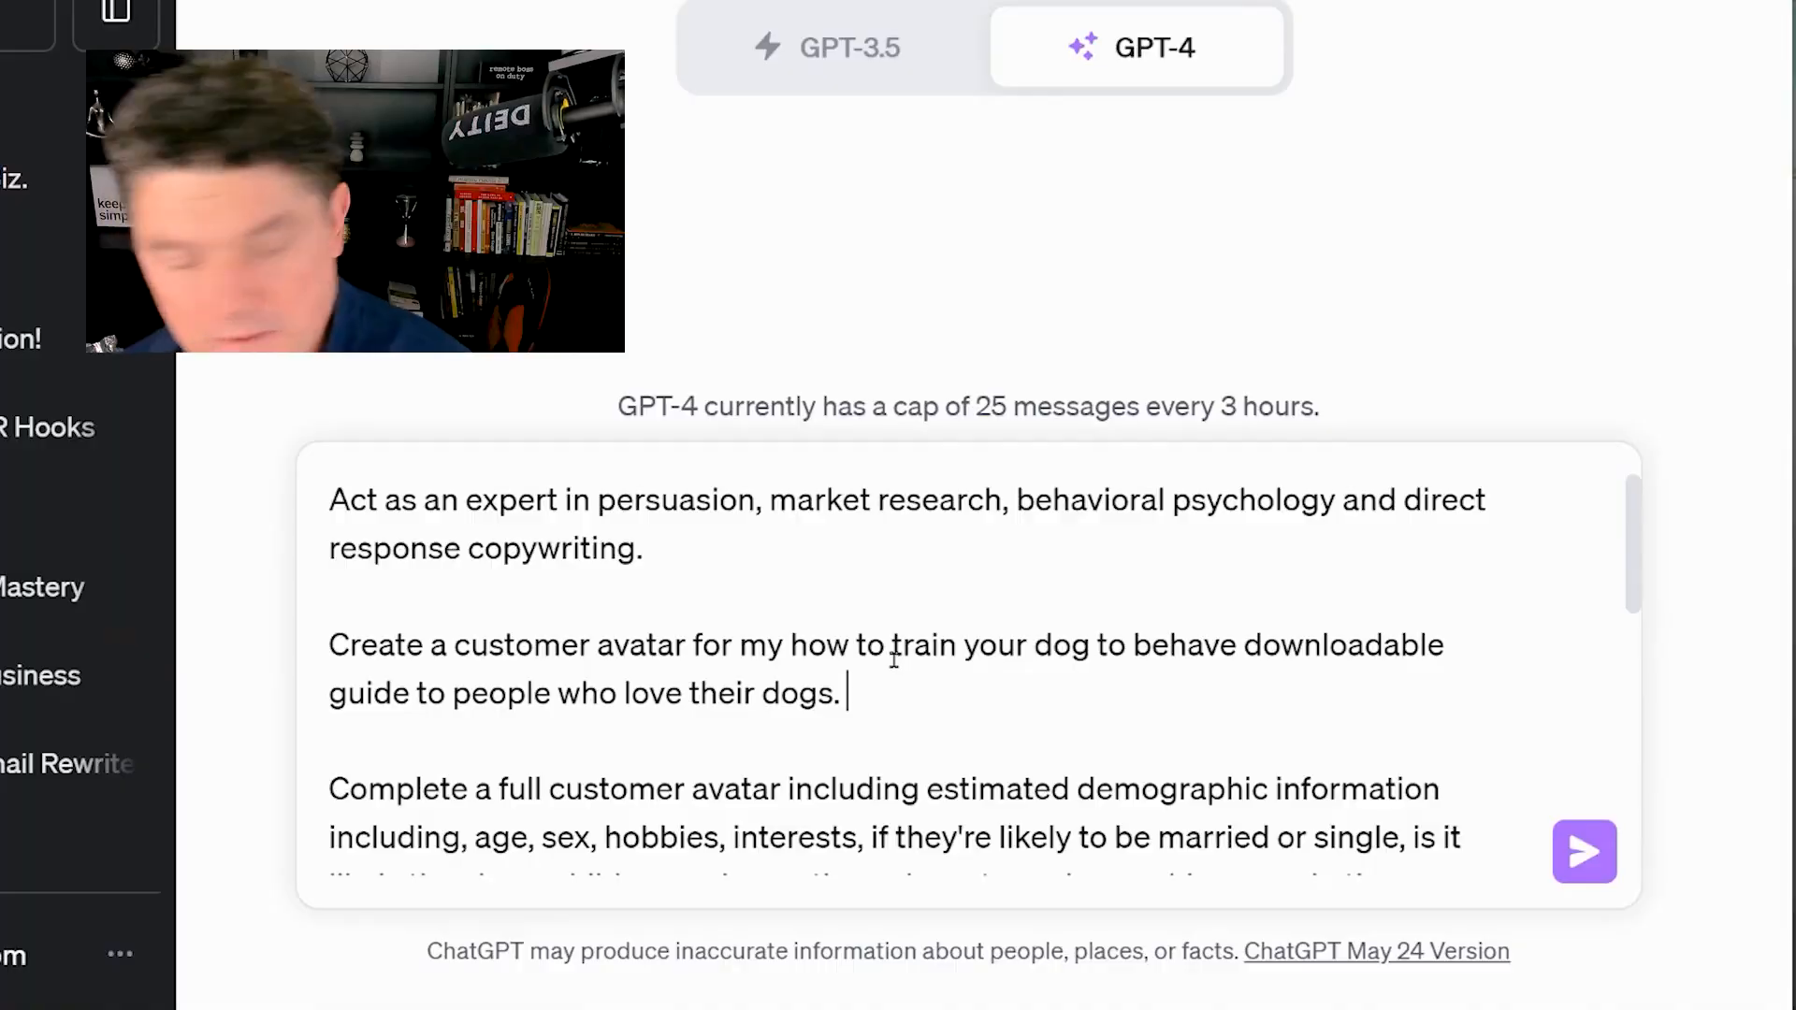
{"action": "type", "text": "s is a paid training course."}
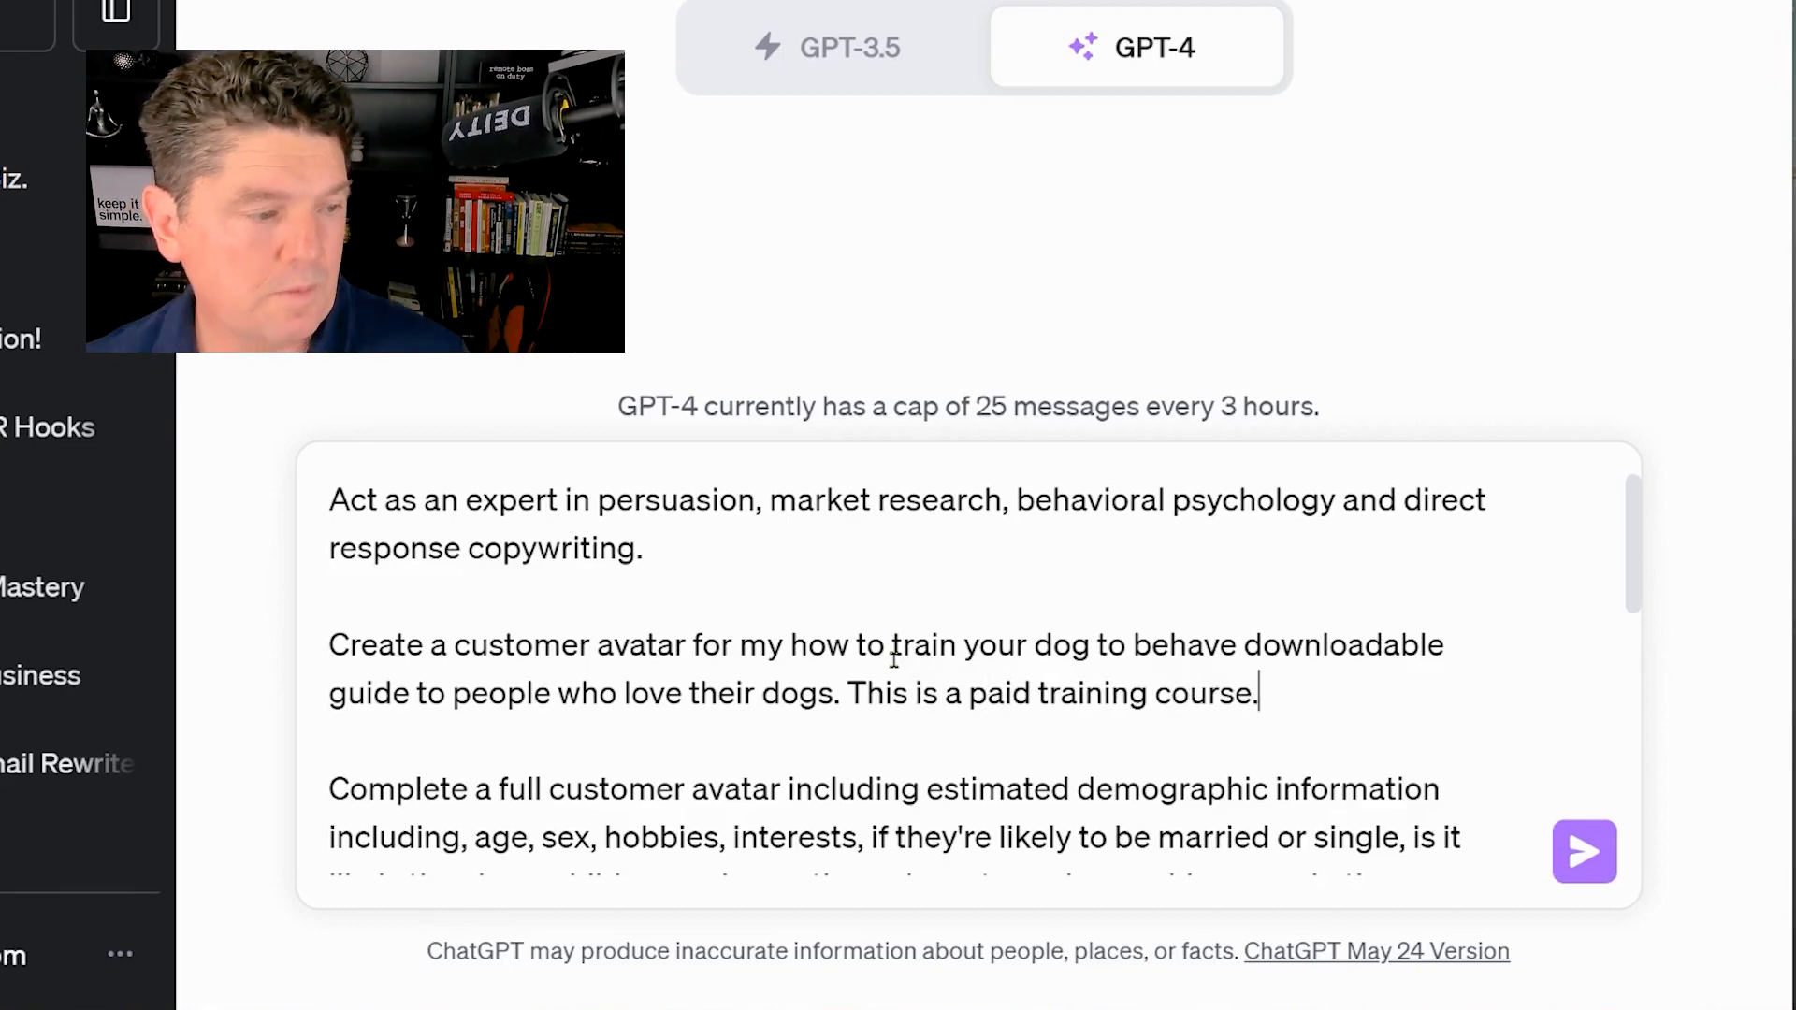
Review the prompt's avatar and report instructions and correct "idea customer avatar" to "ideal customer avatar"
{"action": "left_click_drag", "start_coordinate": [1315, 676], "coordinate": [1029, 645]}
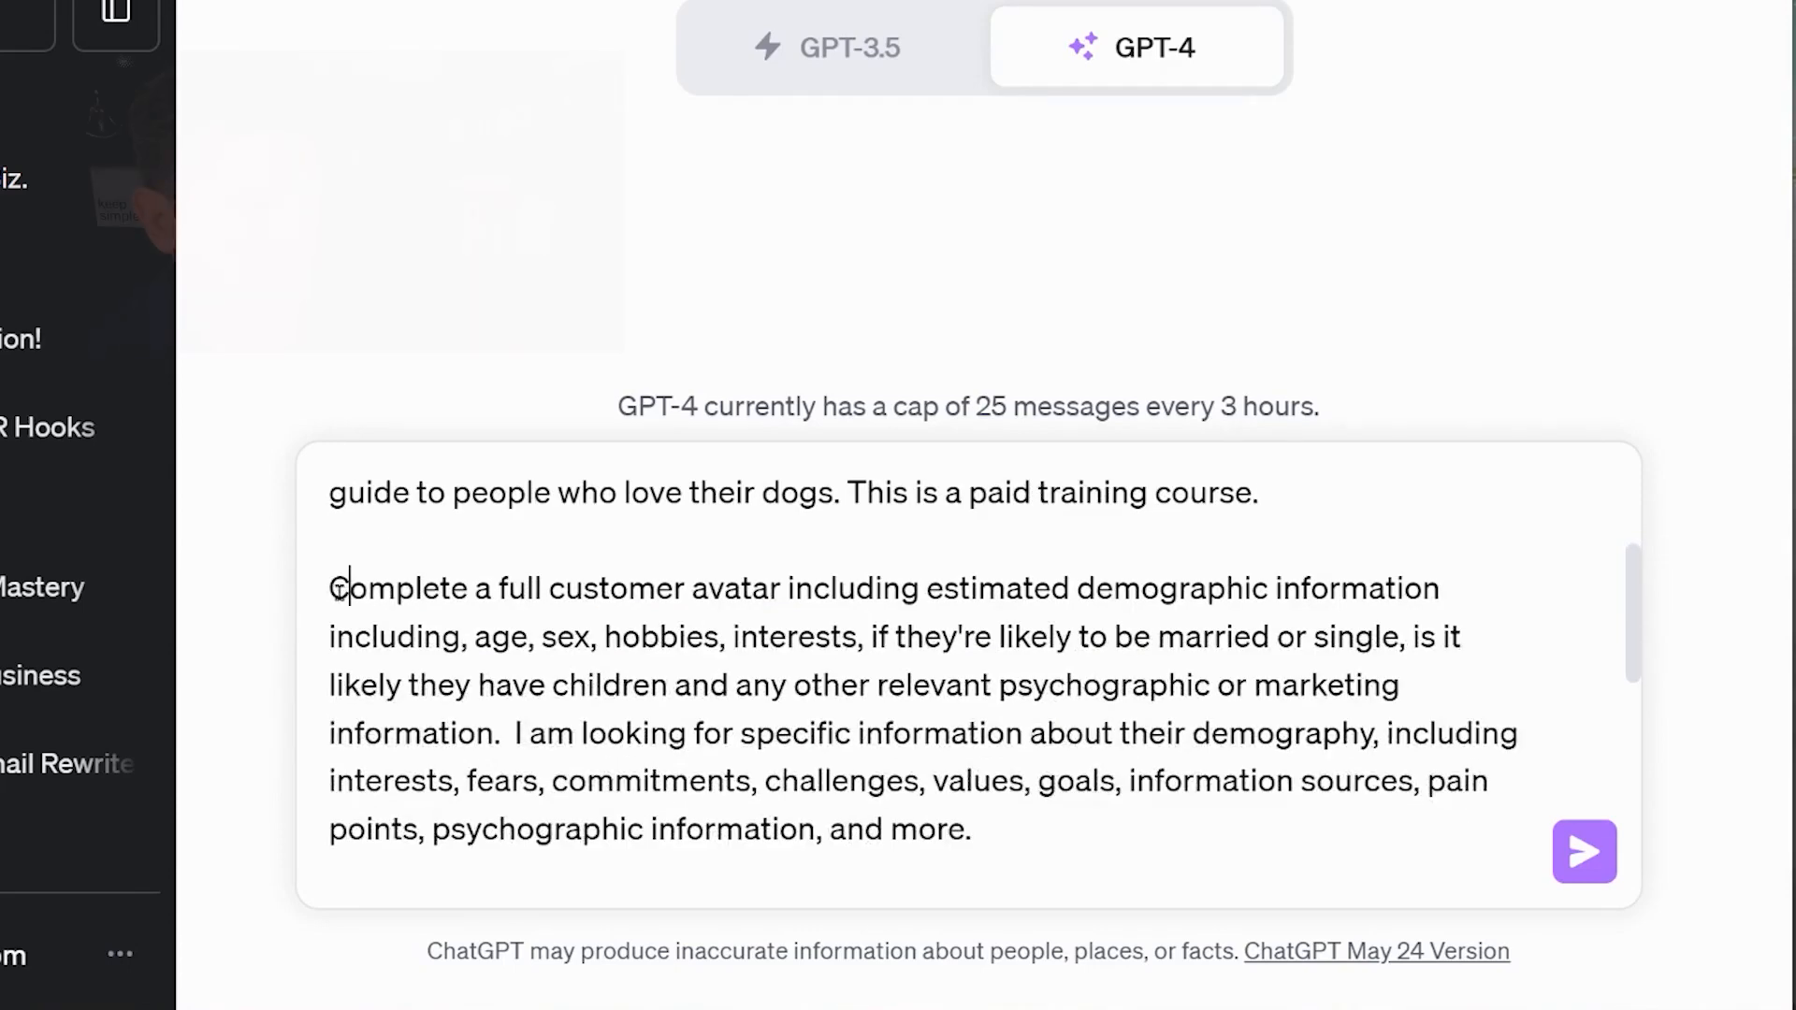
{"action": "left_click_drag", "start_coordinate": [348, 589], "coordinate": [1129, 645]}
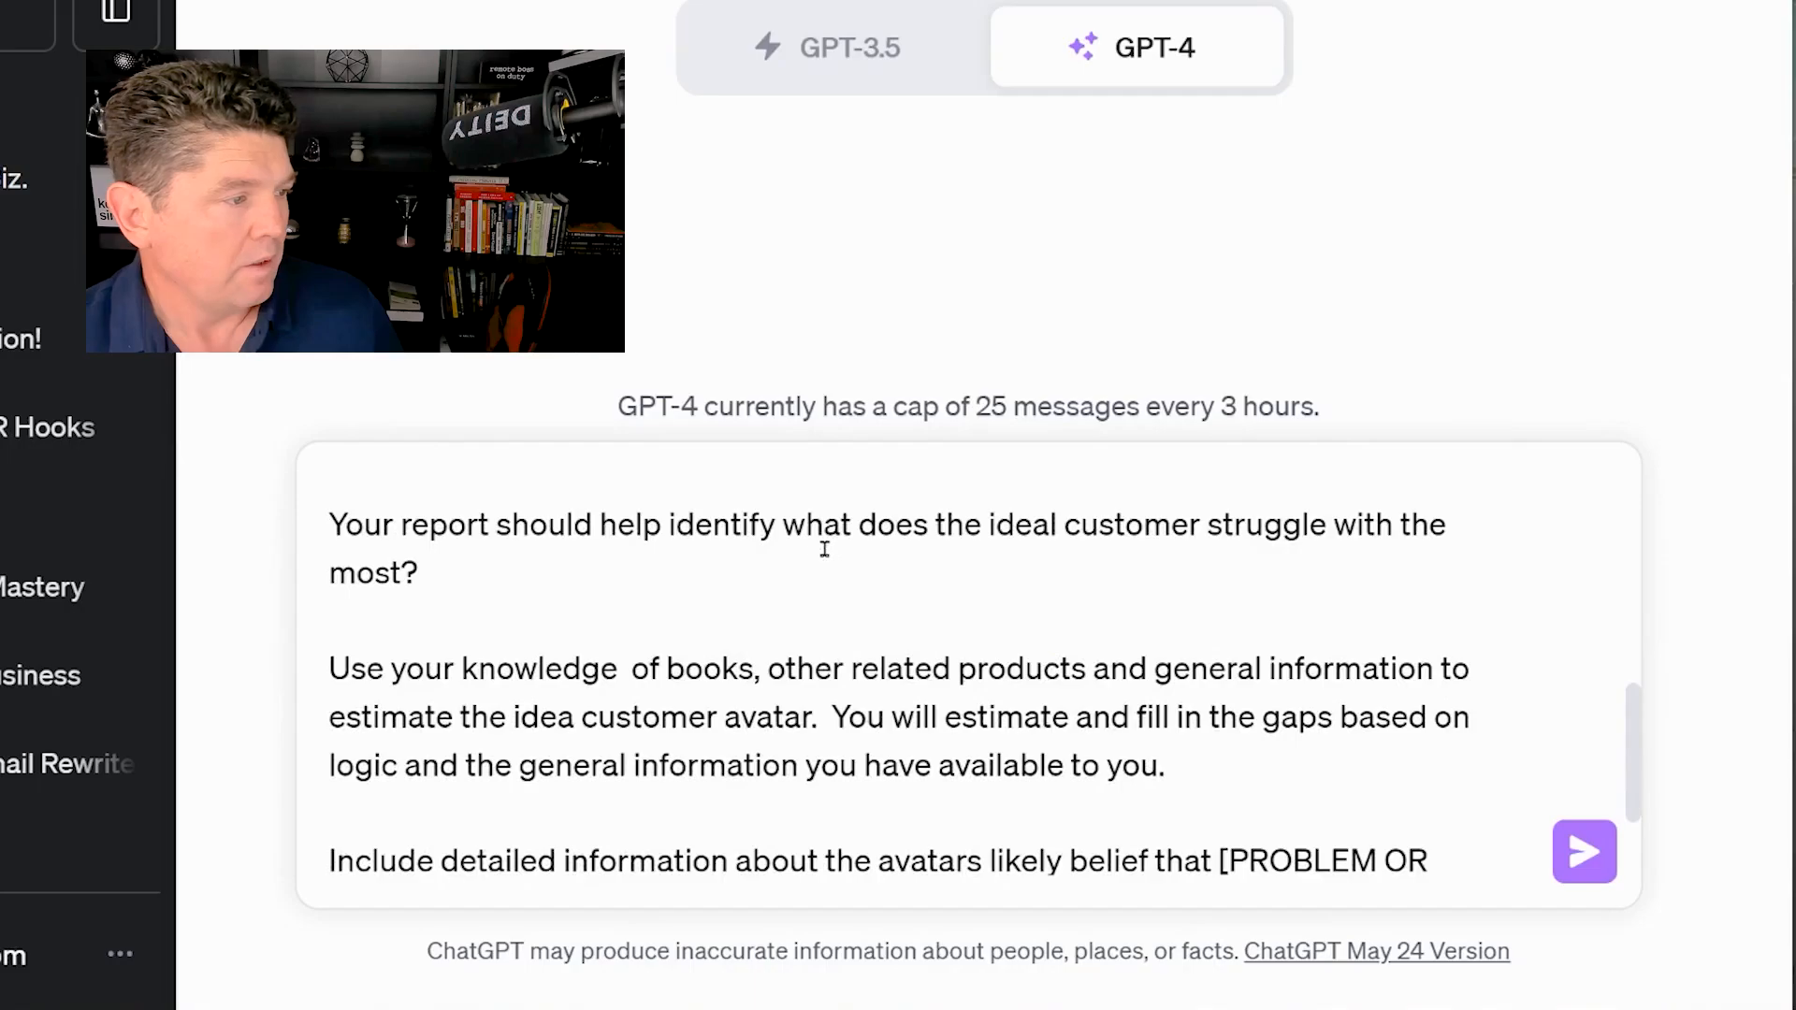
{"action": "left_click_drag", "start_coordinate": [335, 510], "coordinate": [875, 565]}
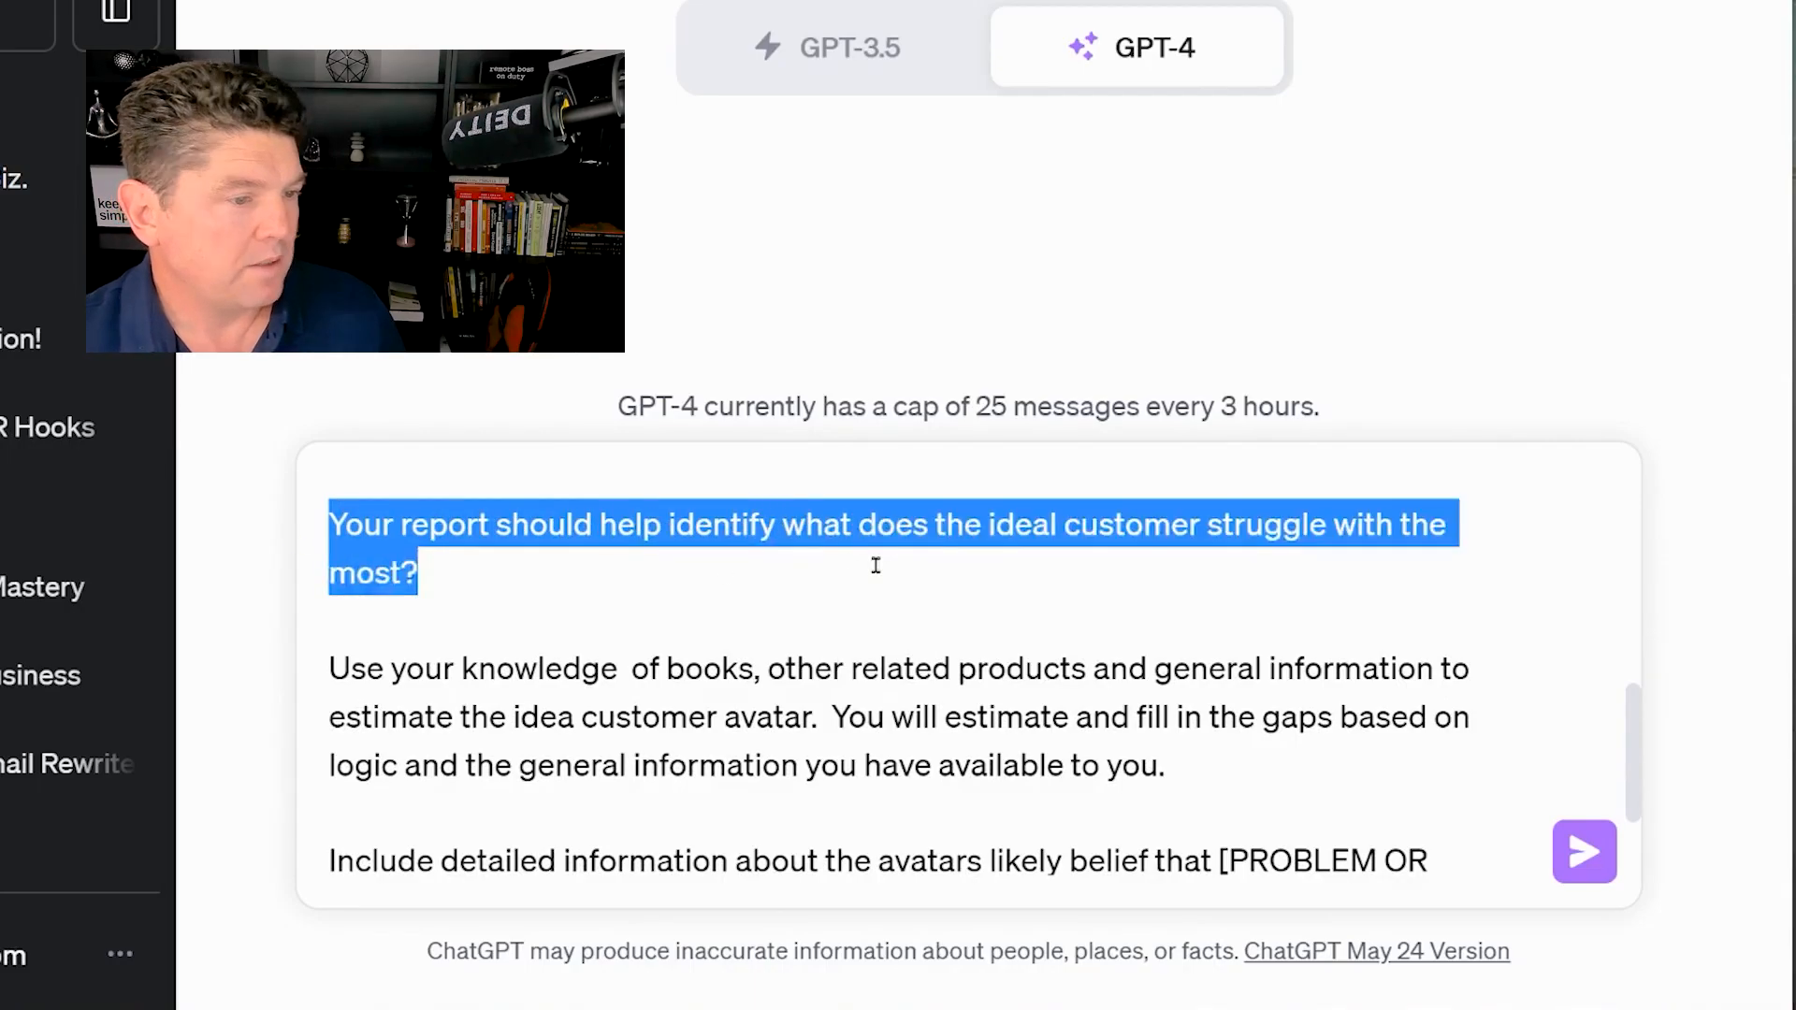
{"action": "left_click", "coordinate": [561, 581]}
{"action": "scroll", "coordinate": [561, 580], "scroll_direction": "down", "scroll_amount": 2}
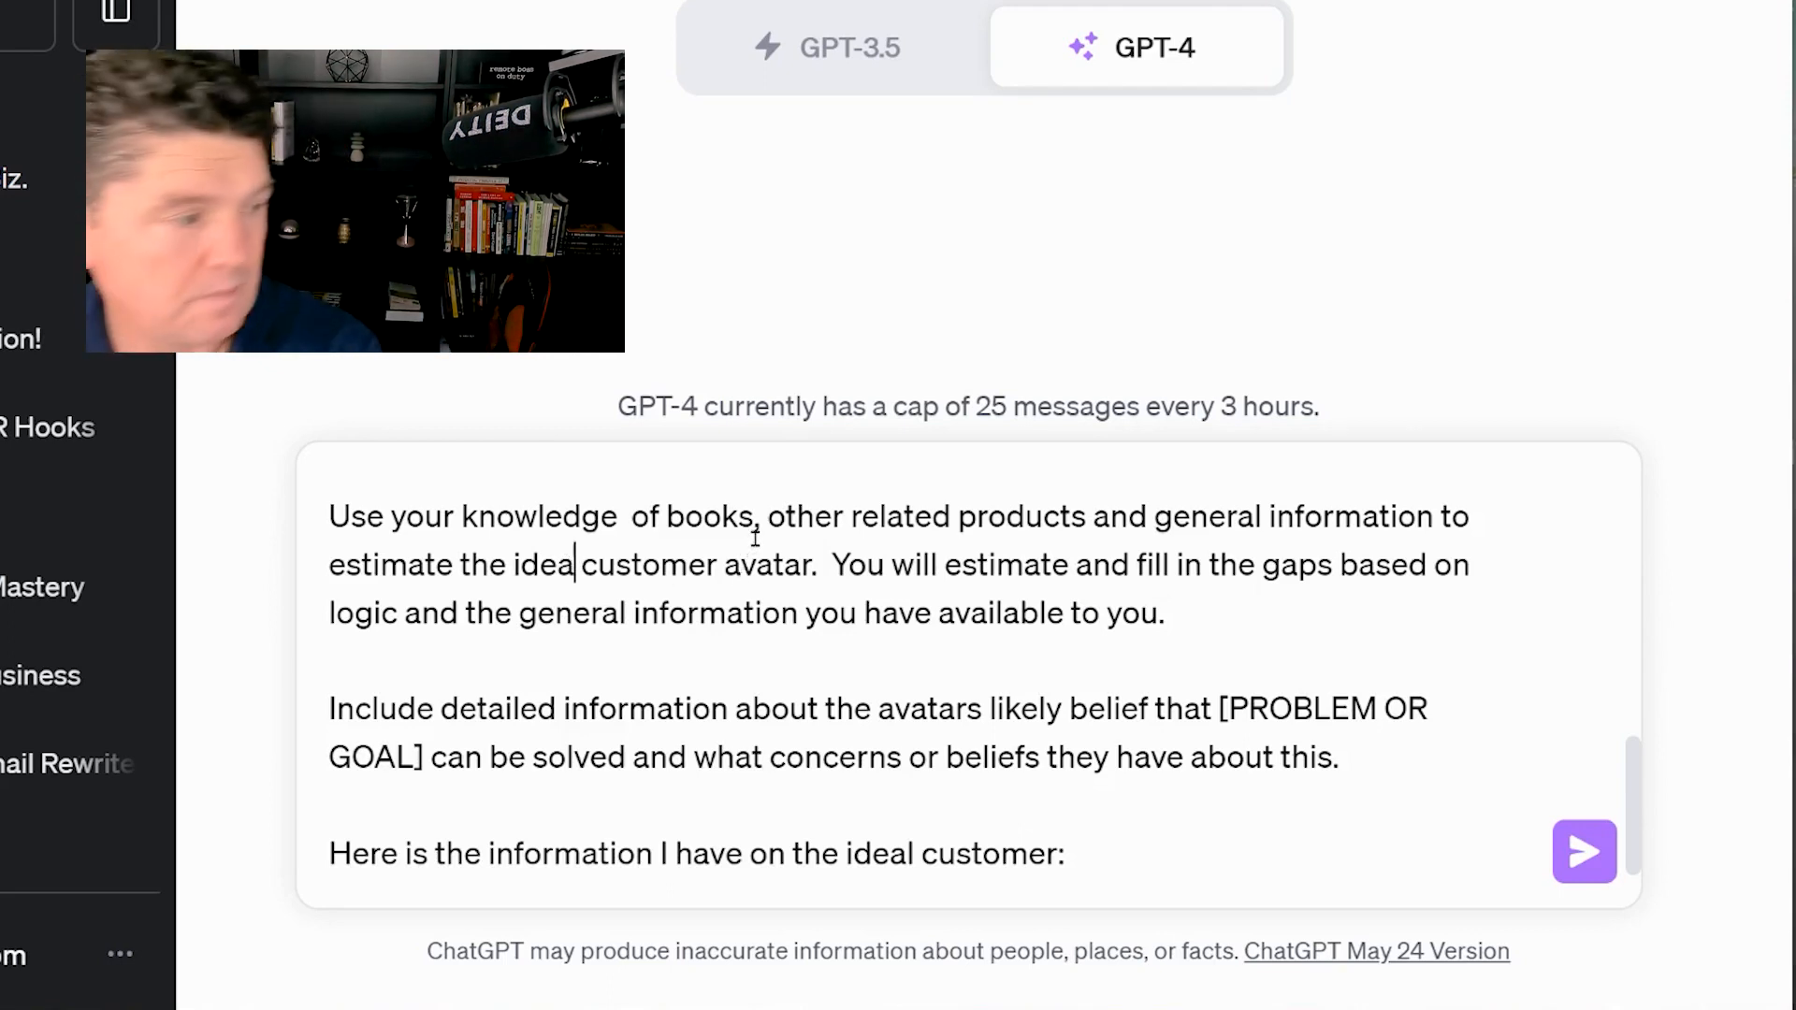
{"action": "type", "text": "l"}
{"action": "left_click", "coordinate": [716, 672]}
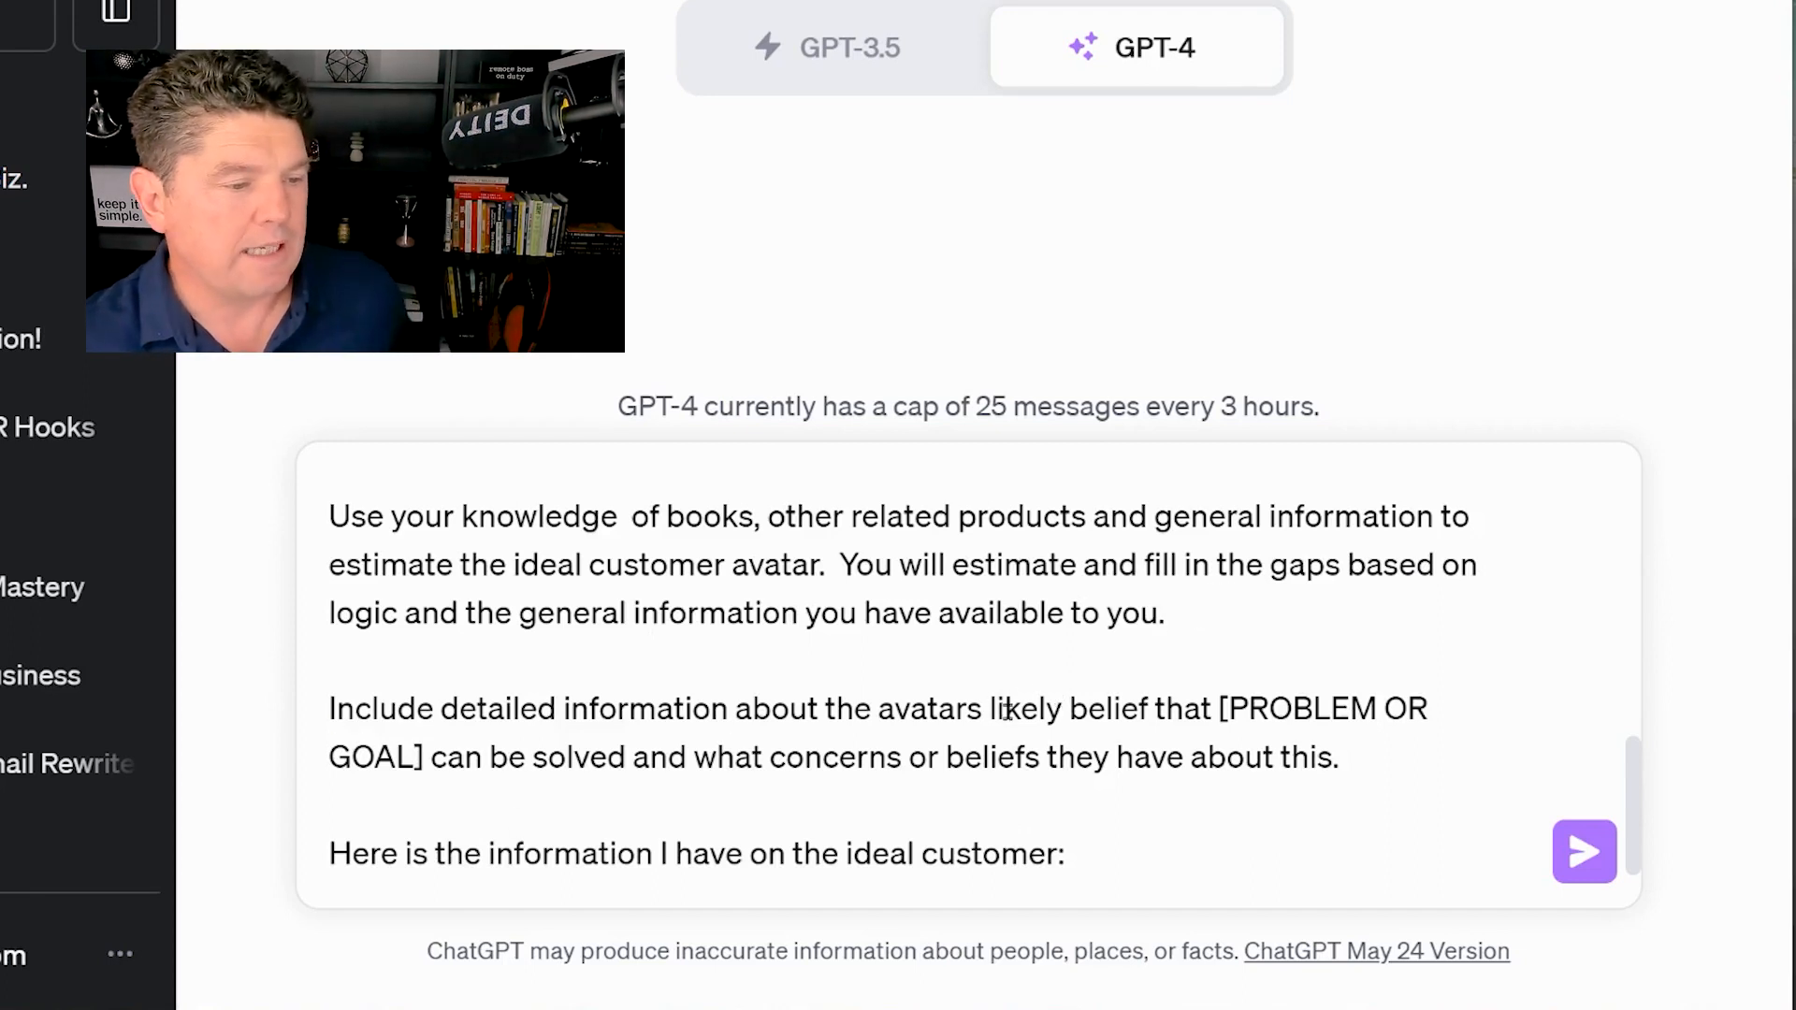
Replace the [PROBLEM OR GOAL] placeholder in the belief sentence with "training their dog to behave"
{"action": "left_click_drag", "start_coordinate": [1225, 709], "coordinate": [427, 767]}
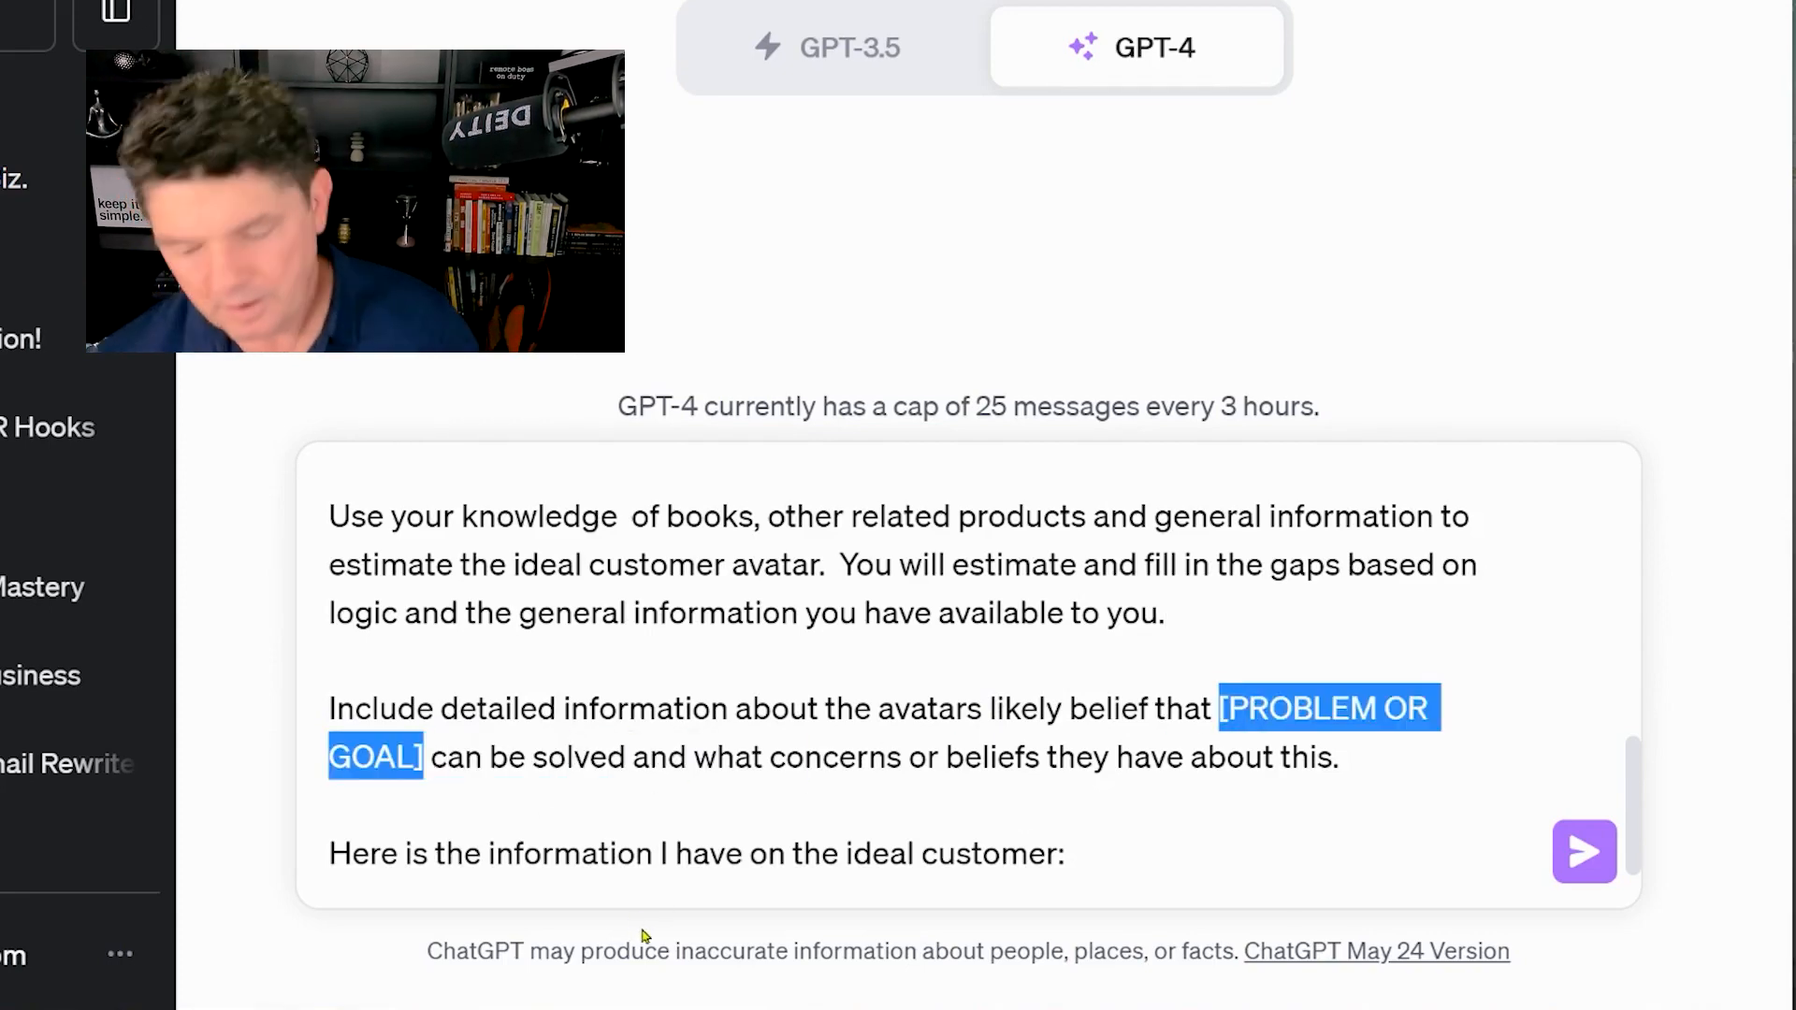
{"action": "type", "text": "training their"}
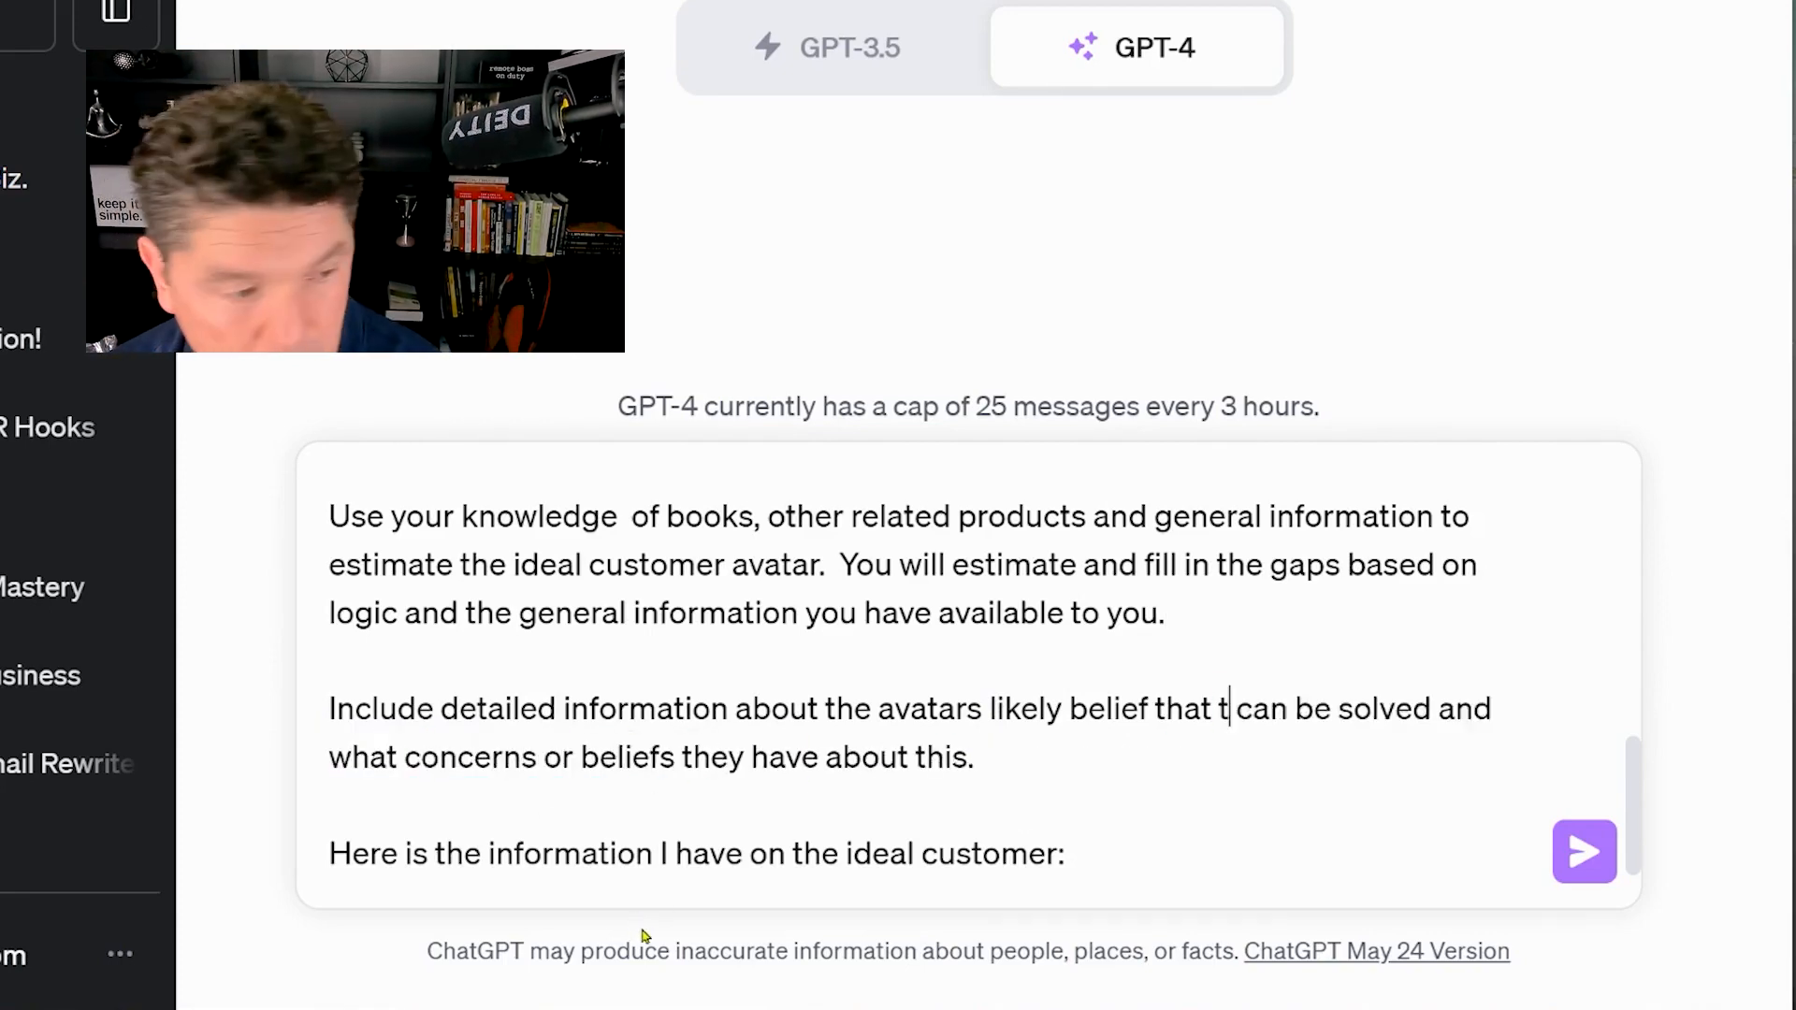
{"action": "type", "text": " dog to beha"}
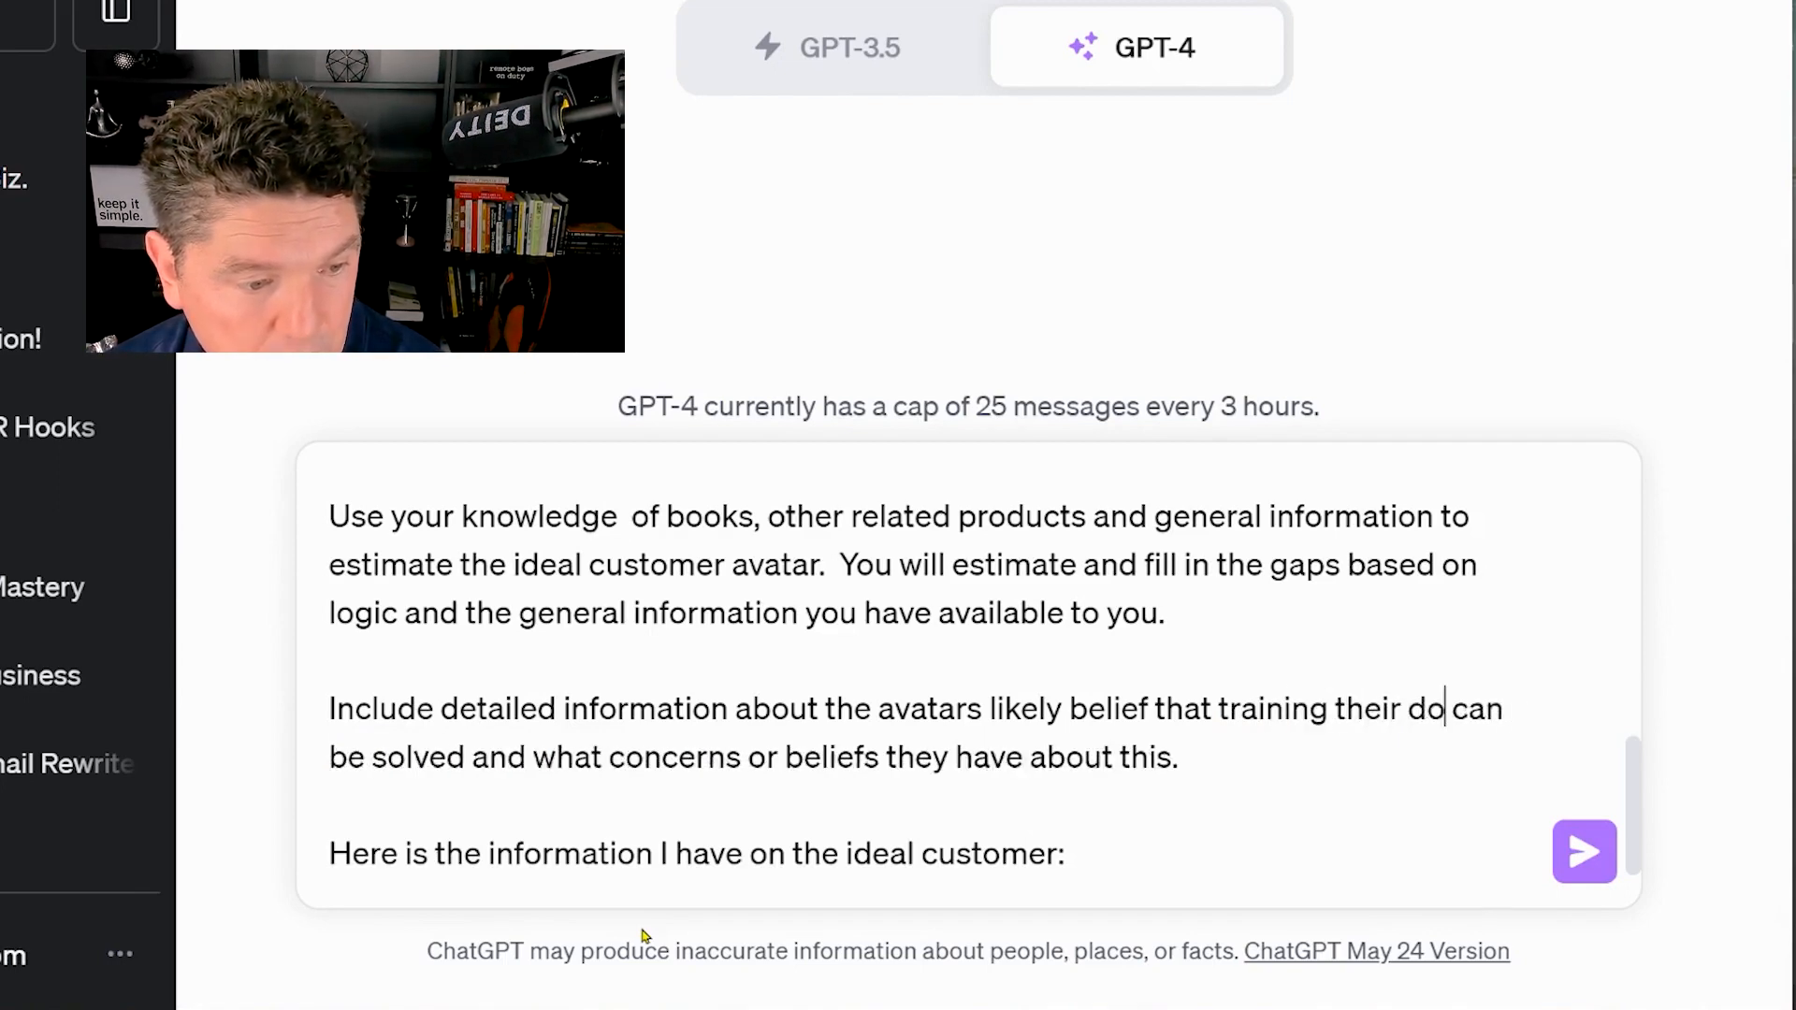
{"action": "type", "text": "ve"}
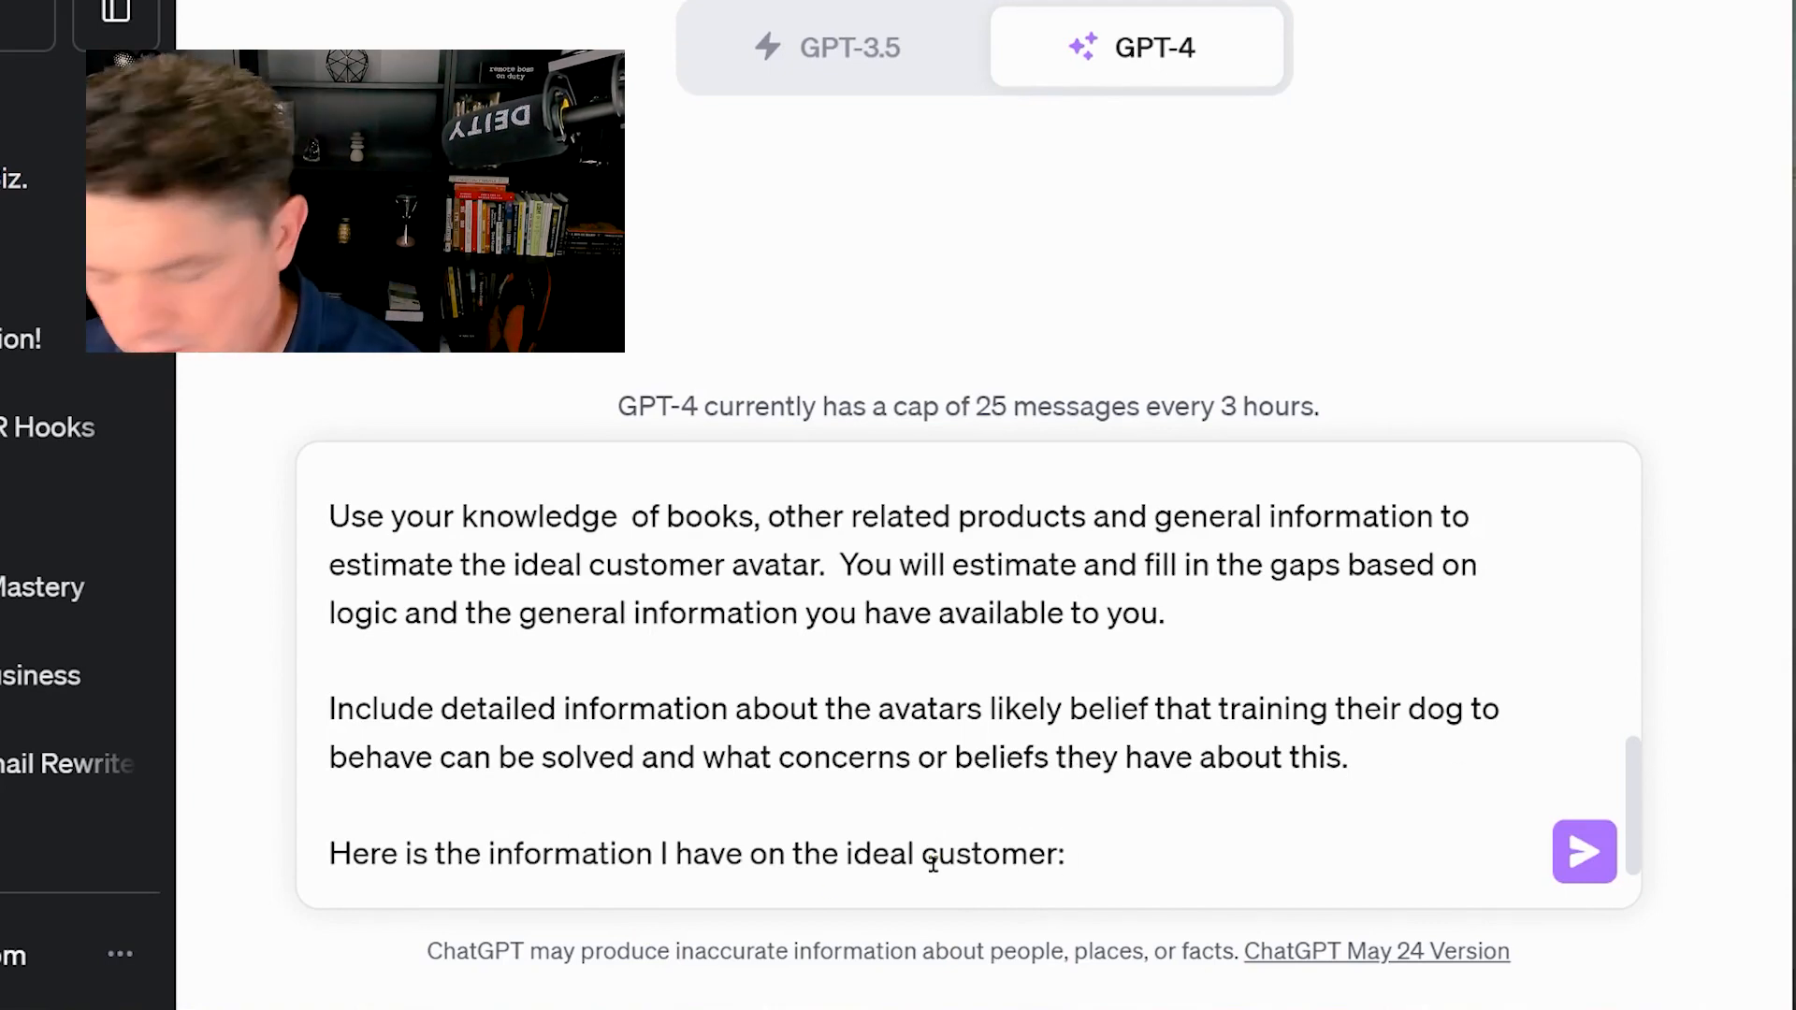
Add "they are people who love their pet and want them to be a well behaved member of the family." as customer information and send the prompt
{"action": "key", "text": "shift+Return"}
{"action": "key", "text": "shift+Return"}
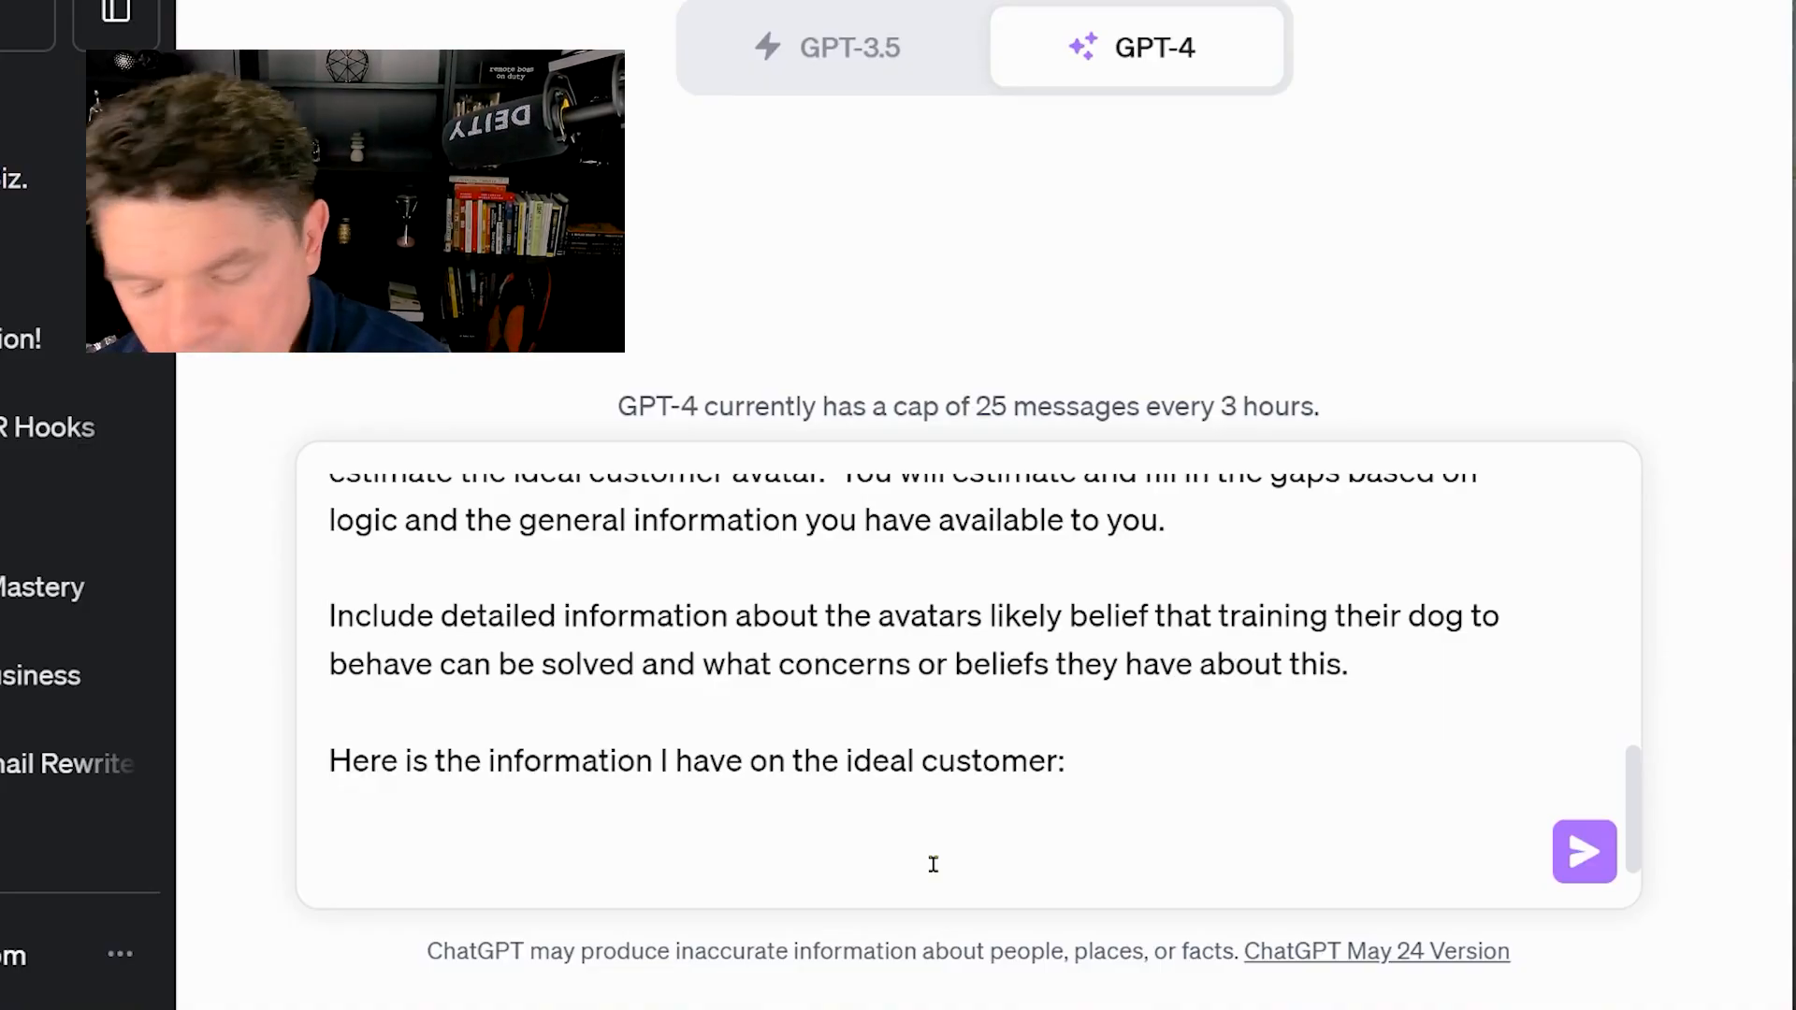
{"action": "type", "text": "they are people "}
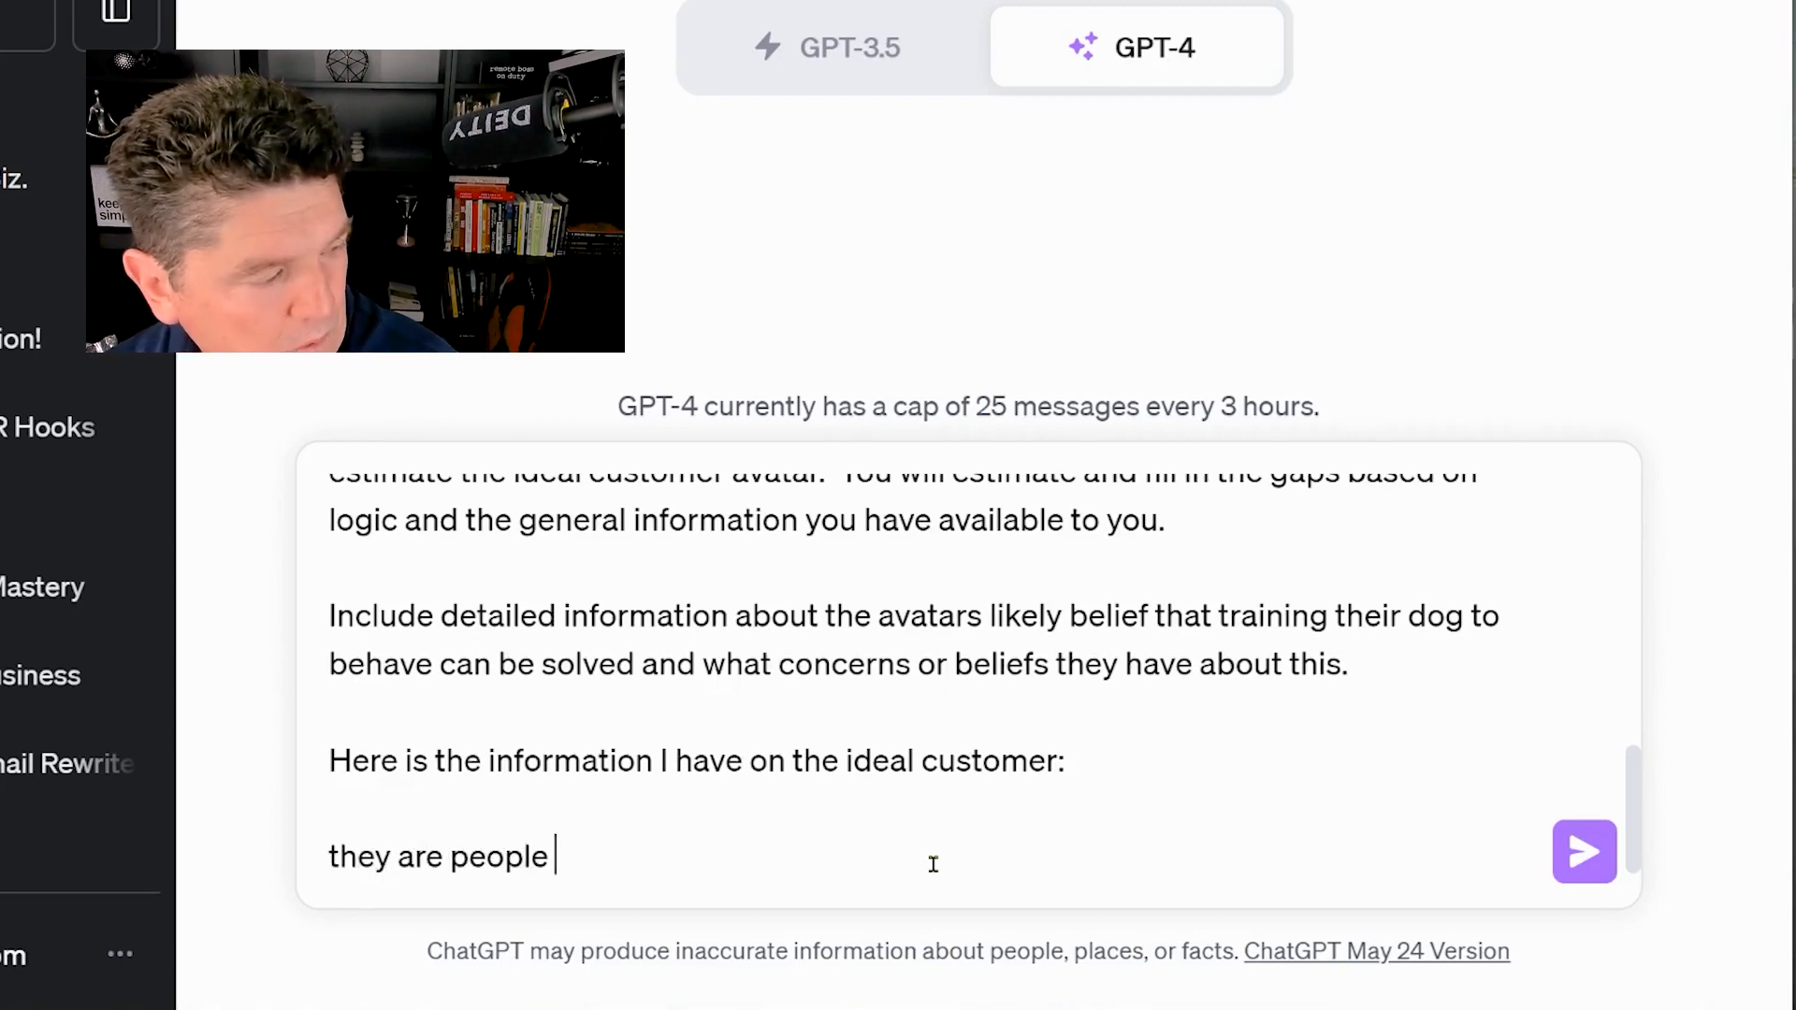
{"action": "type", "text": "who love their"}
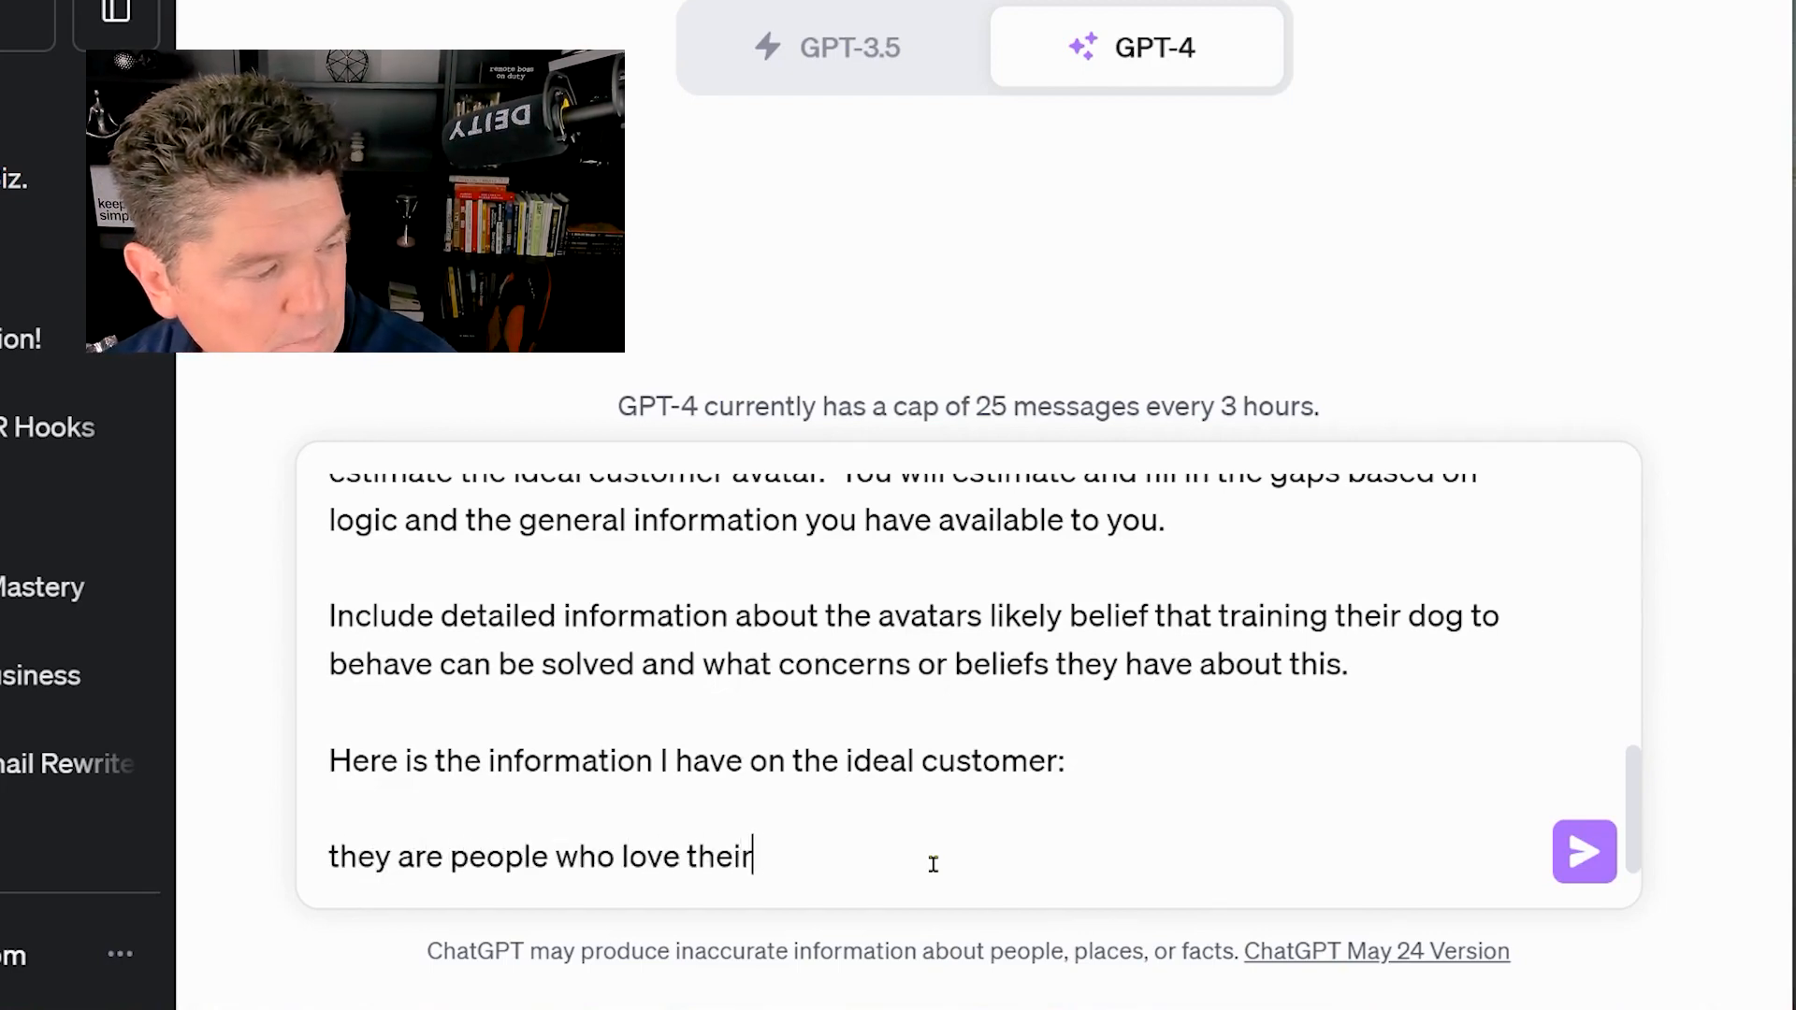
{"action": "type", "text": " pet and wa"}
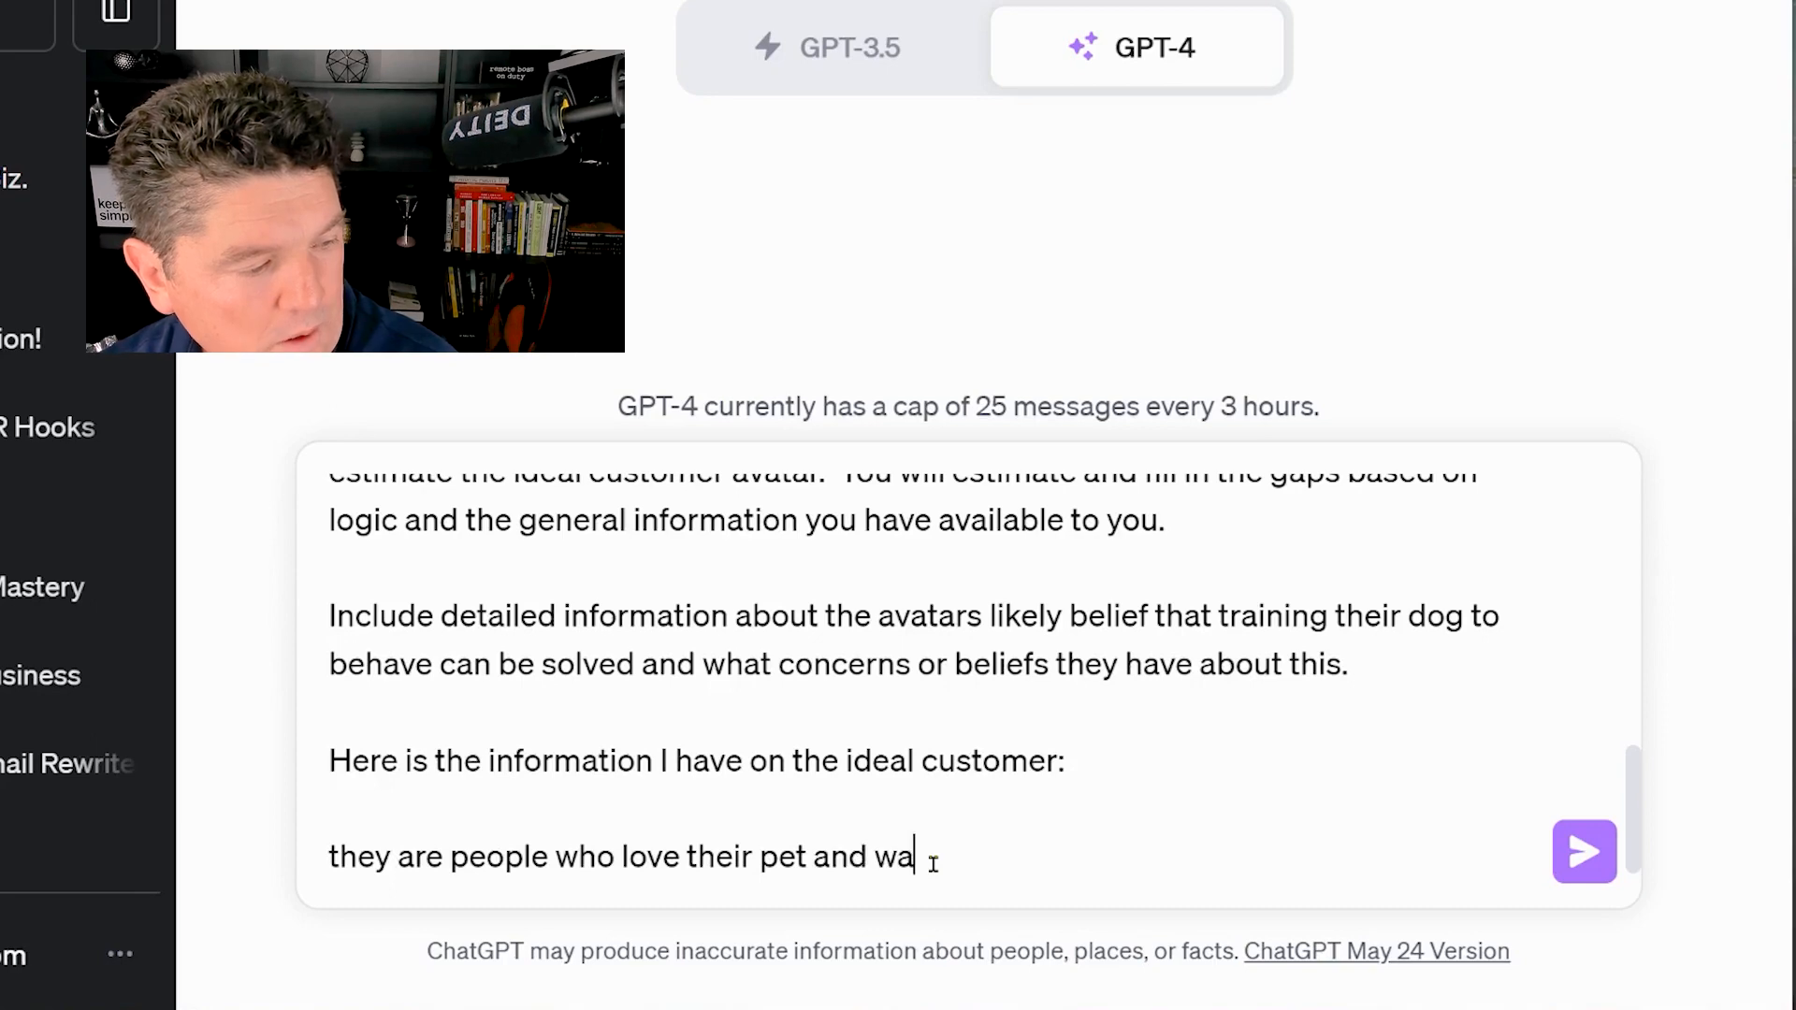
{"action": "type", "text": "nt them to be a well behaved member of "}
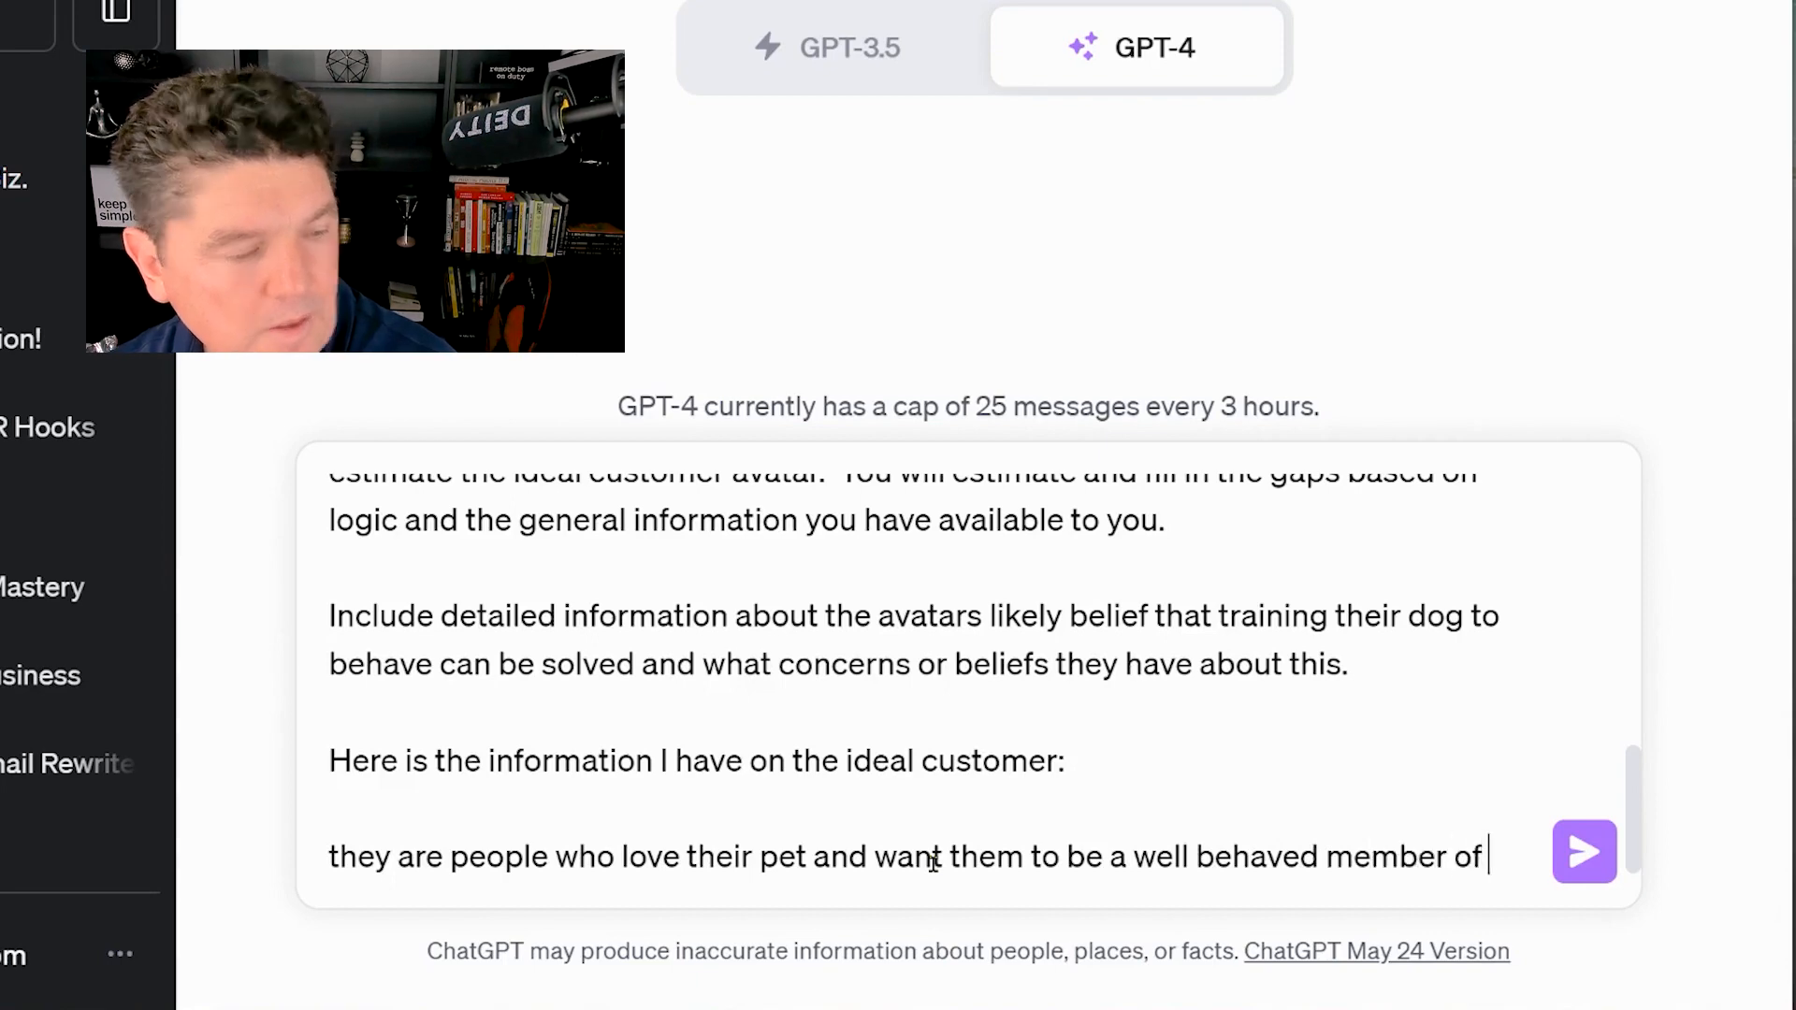
{"action": "type", "text": "the family."}
{"action": "left_click", "coordinate": [1583, 851]}
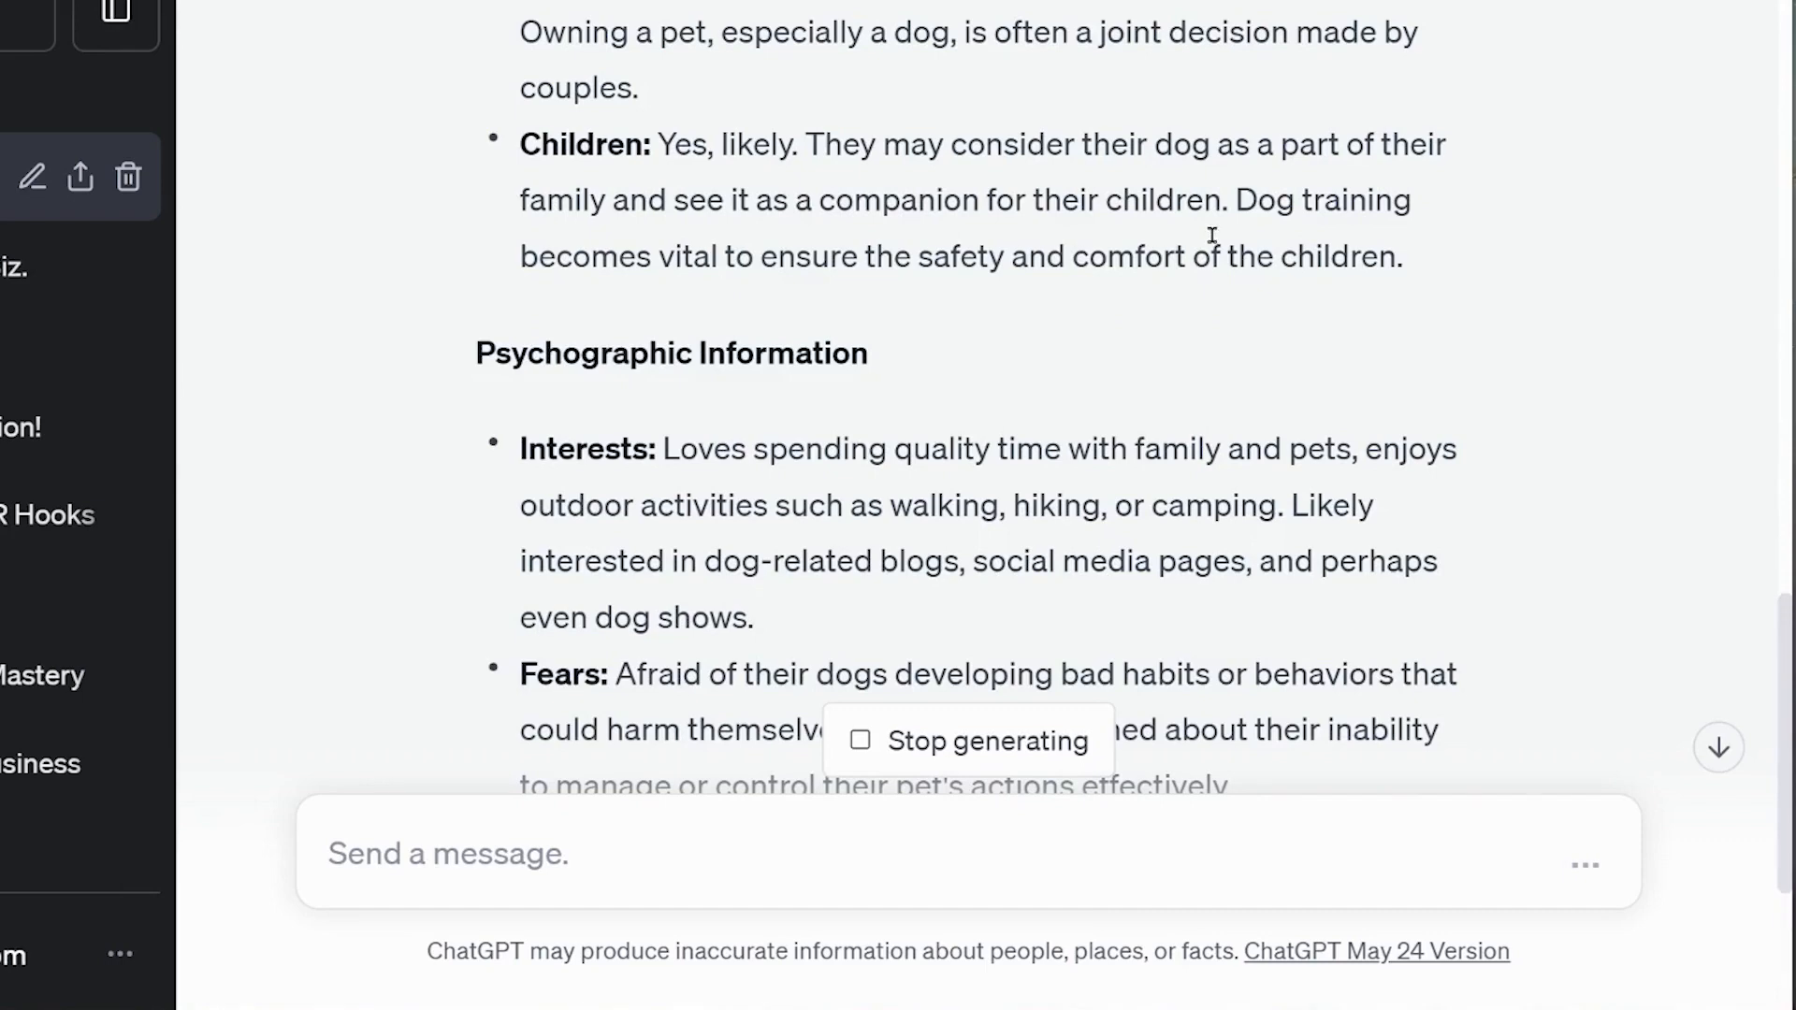
Examine the generated avatar's psychographic information, covering interests, fears, commitments, challenges, values and goals
{"action": "scroll", "coordinate": [1207, 239], "scroll_direction": "down", "scroll_amount": 1}
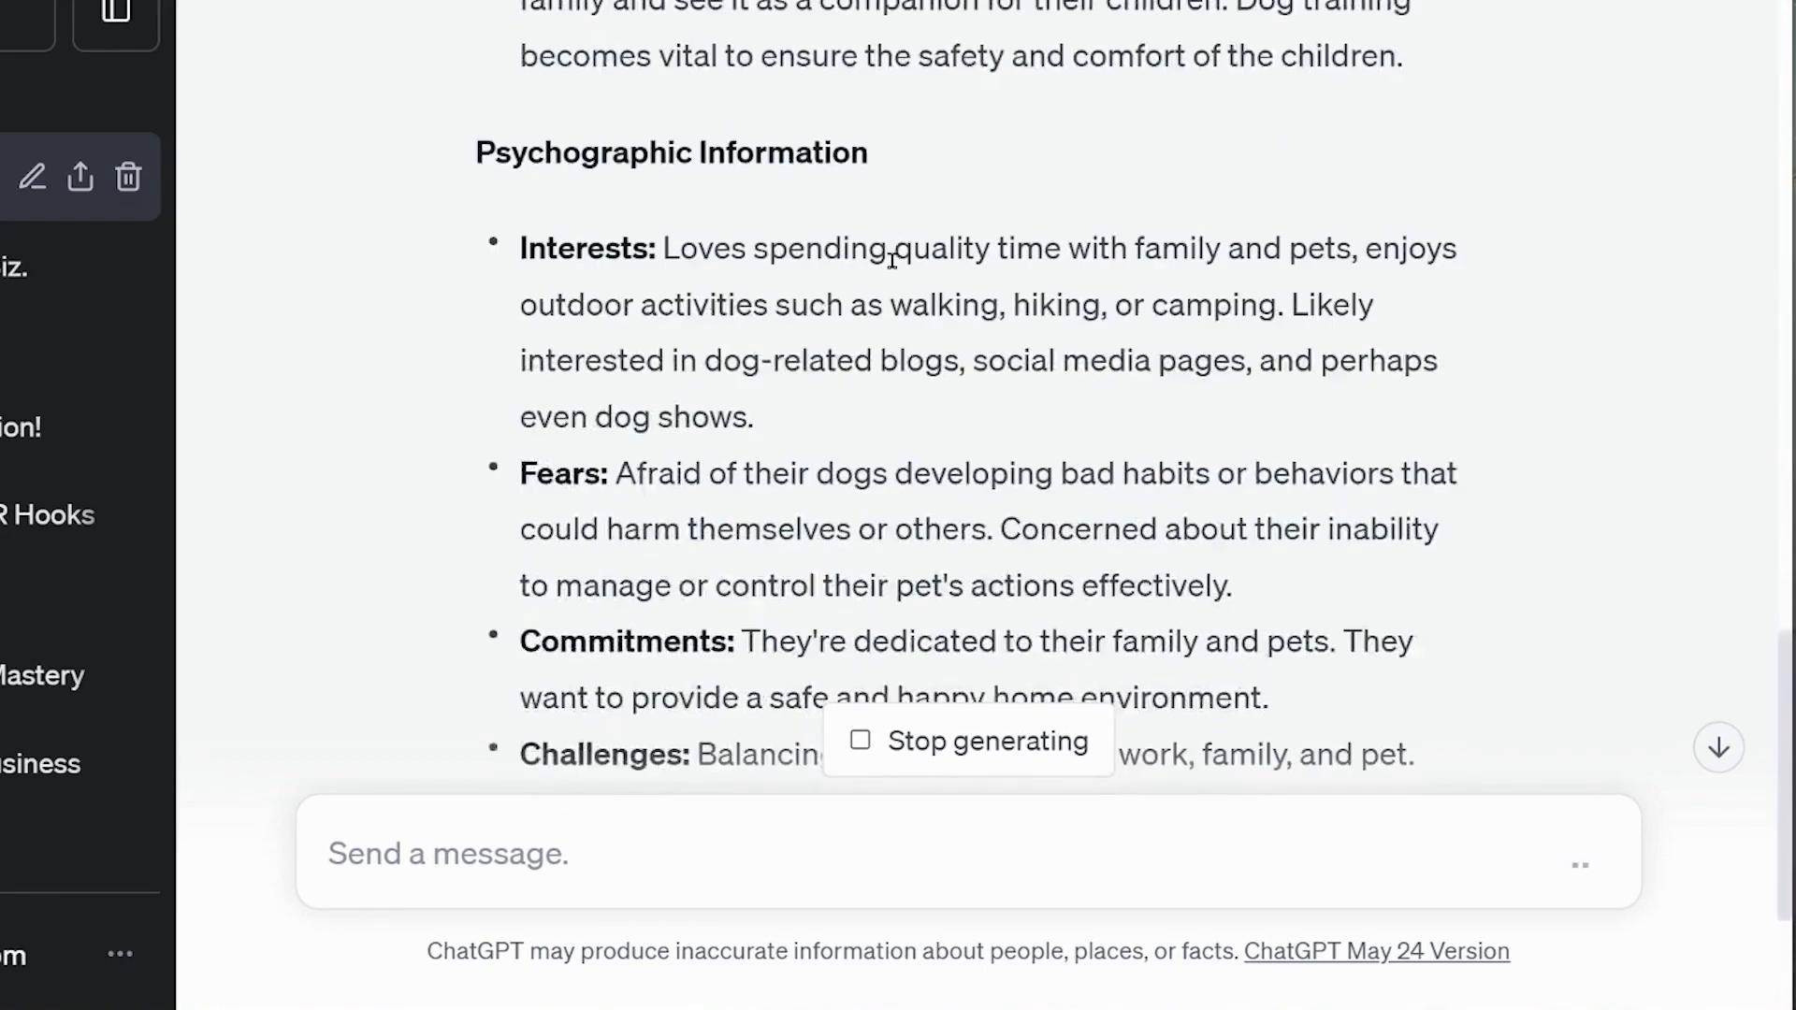
{"action": "scroll", "coordinate": [884, 253], "scroll_direction": "down", "scroll_amount": 1}
{"action": "left_click_drag", "start_coordinate": [520, 47], "coordinate": [725, 145]}
{"action": "left_click_drag", "start_coordinate": [520, 272], "coordinate": [678, 297]}
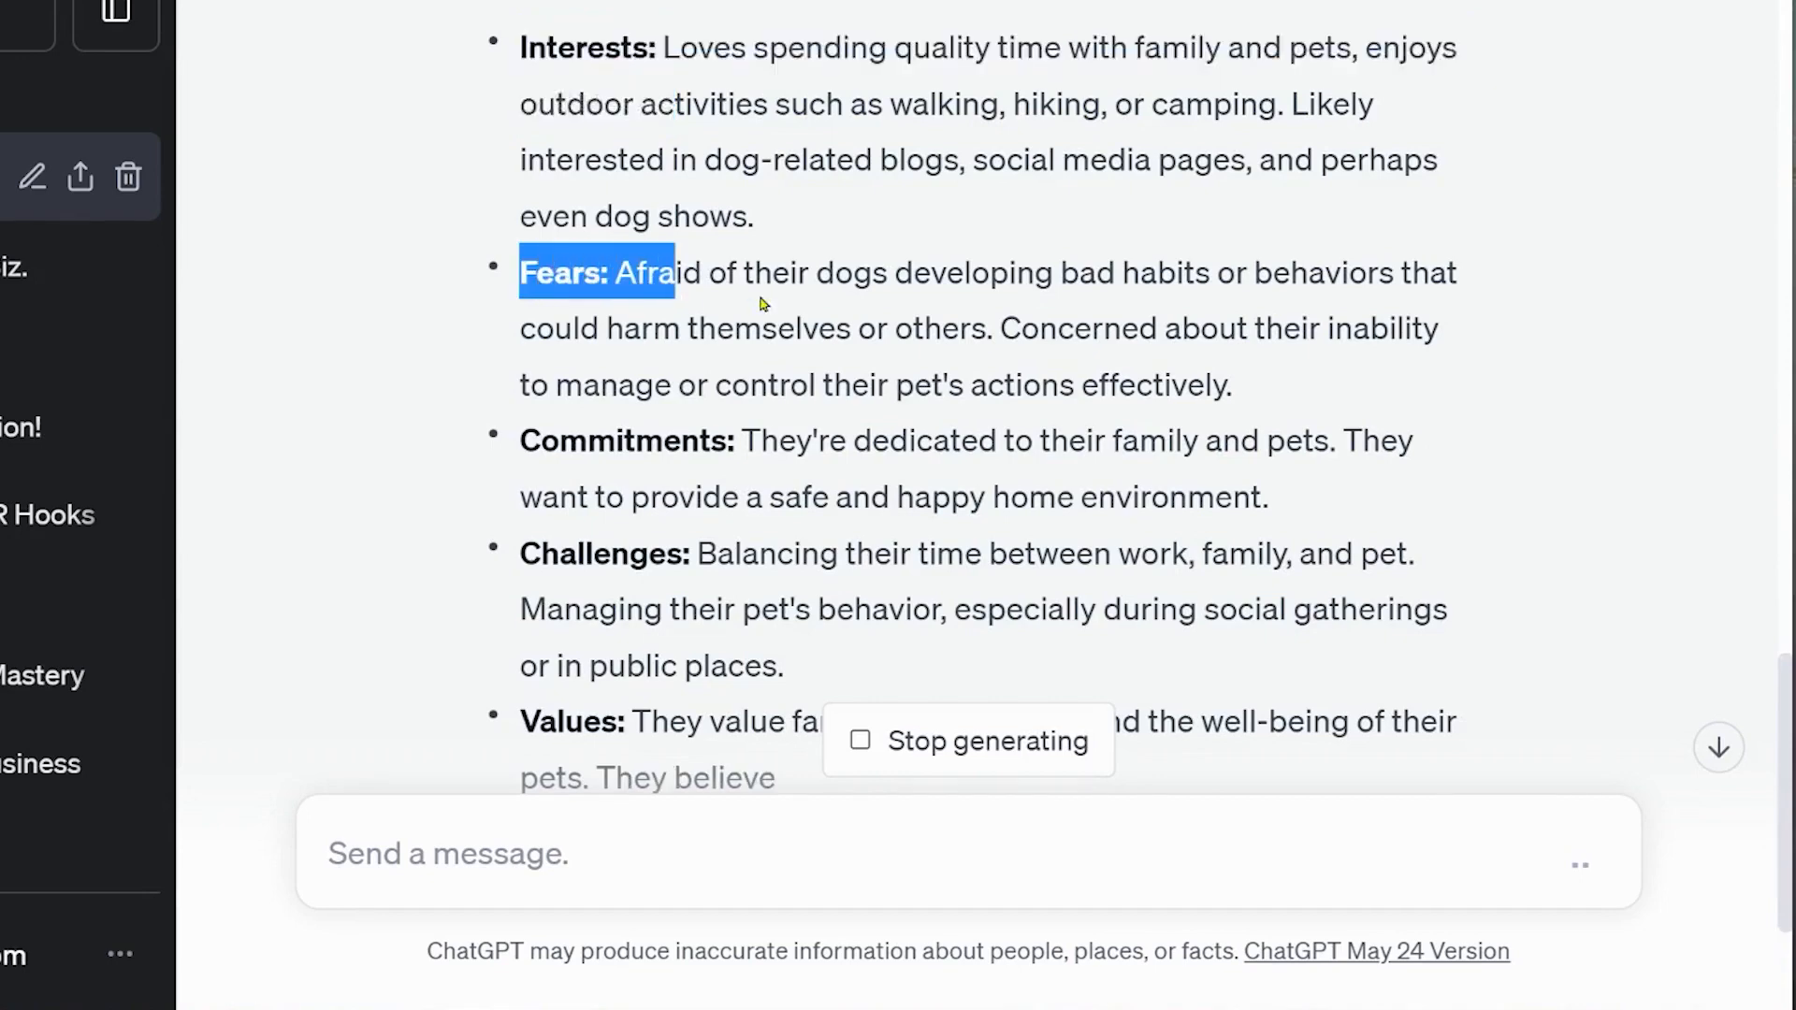
{"action": "scroll", "coordinate": [769, 296], "scroll_direction": "down", "scroll_amount": 1}
{"action": "left_click_drag", "start_coordinate": [522, 239], "coordinate": [760, 248]}
{"action": "left_click", "coordinate": [827, 241]}
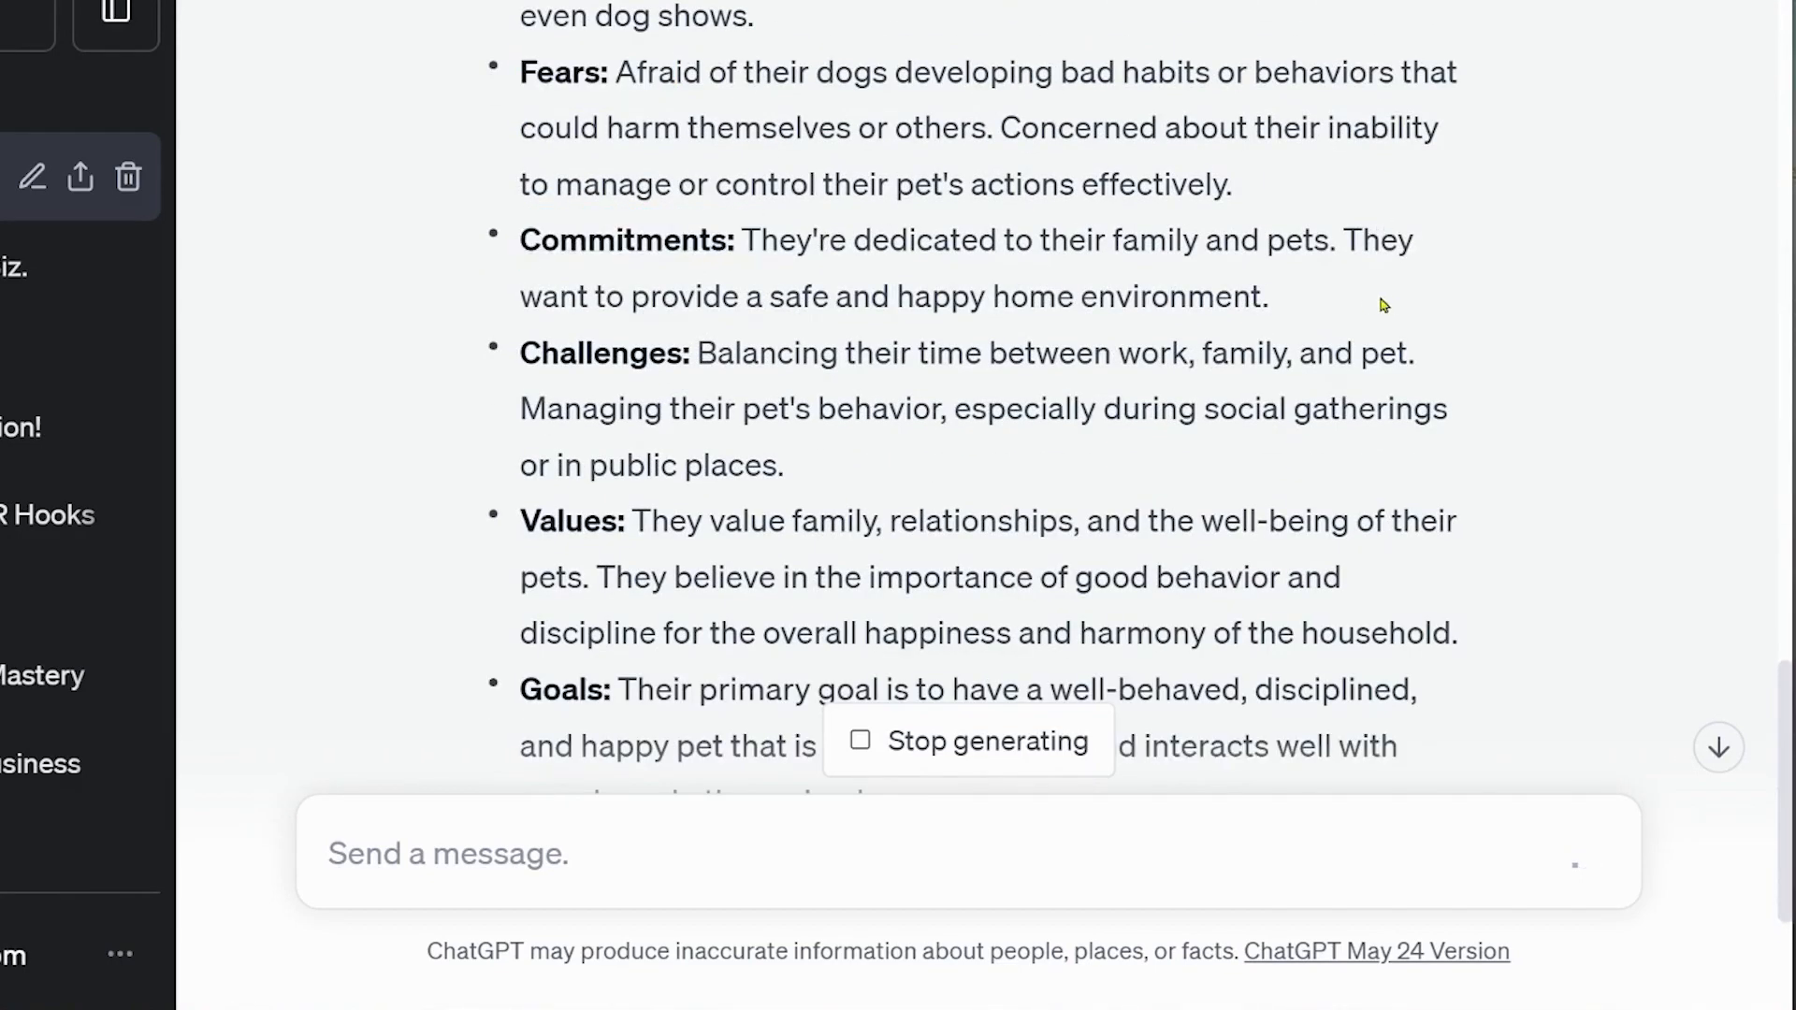
{"action": "left_click_drag", "start_coordinate": [1295, 297], "coordinate": [743, 312]}
{"action": "left_click", "coordinate": [886, 281]}
{"action": "scroll", "coordinate": [874, 298], "scroll_direction": "down", "scroll_amount": 2}
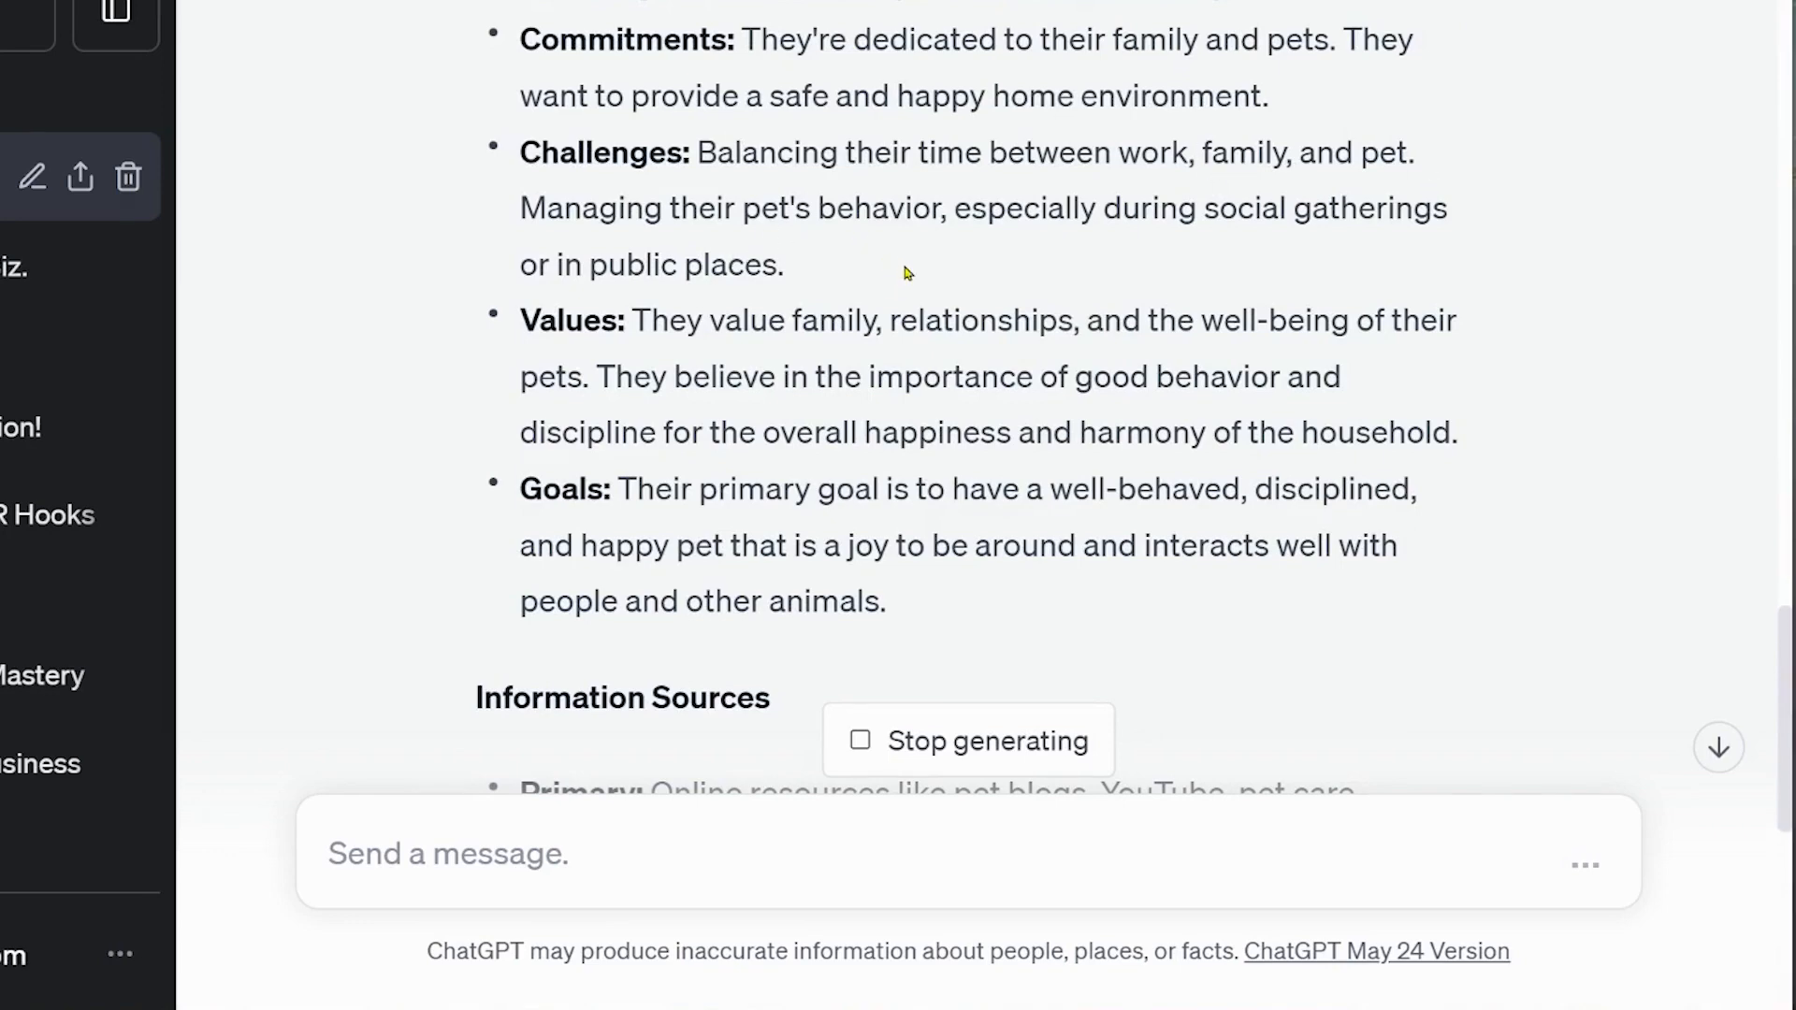
{"action": "left_click_drag", "start_coordinate": [1104, 210], "coordinate": [1141, 250]}
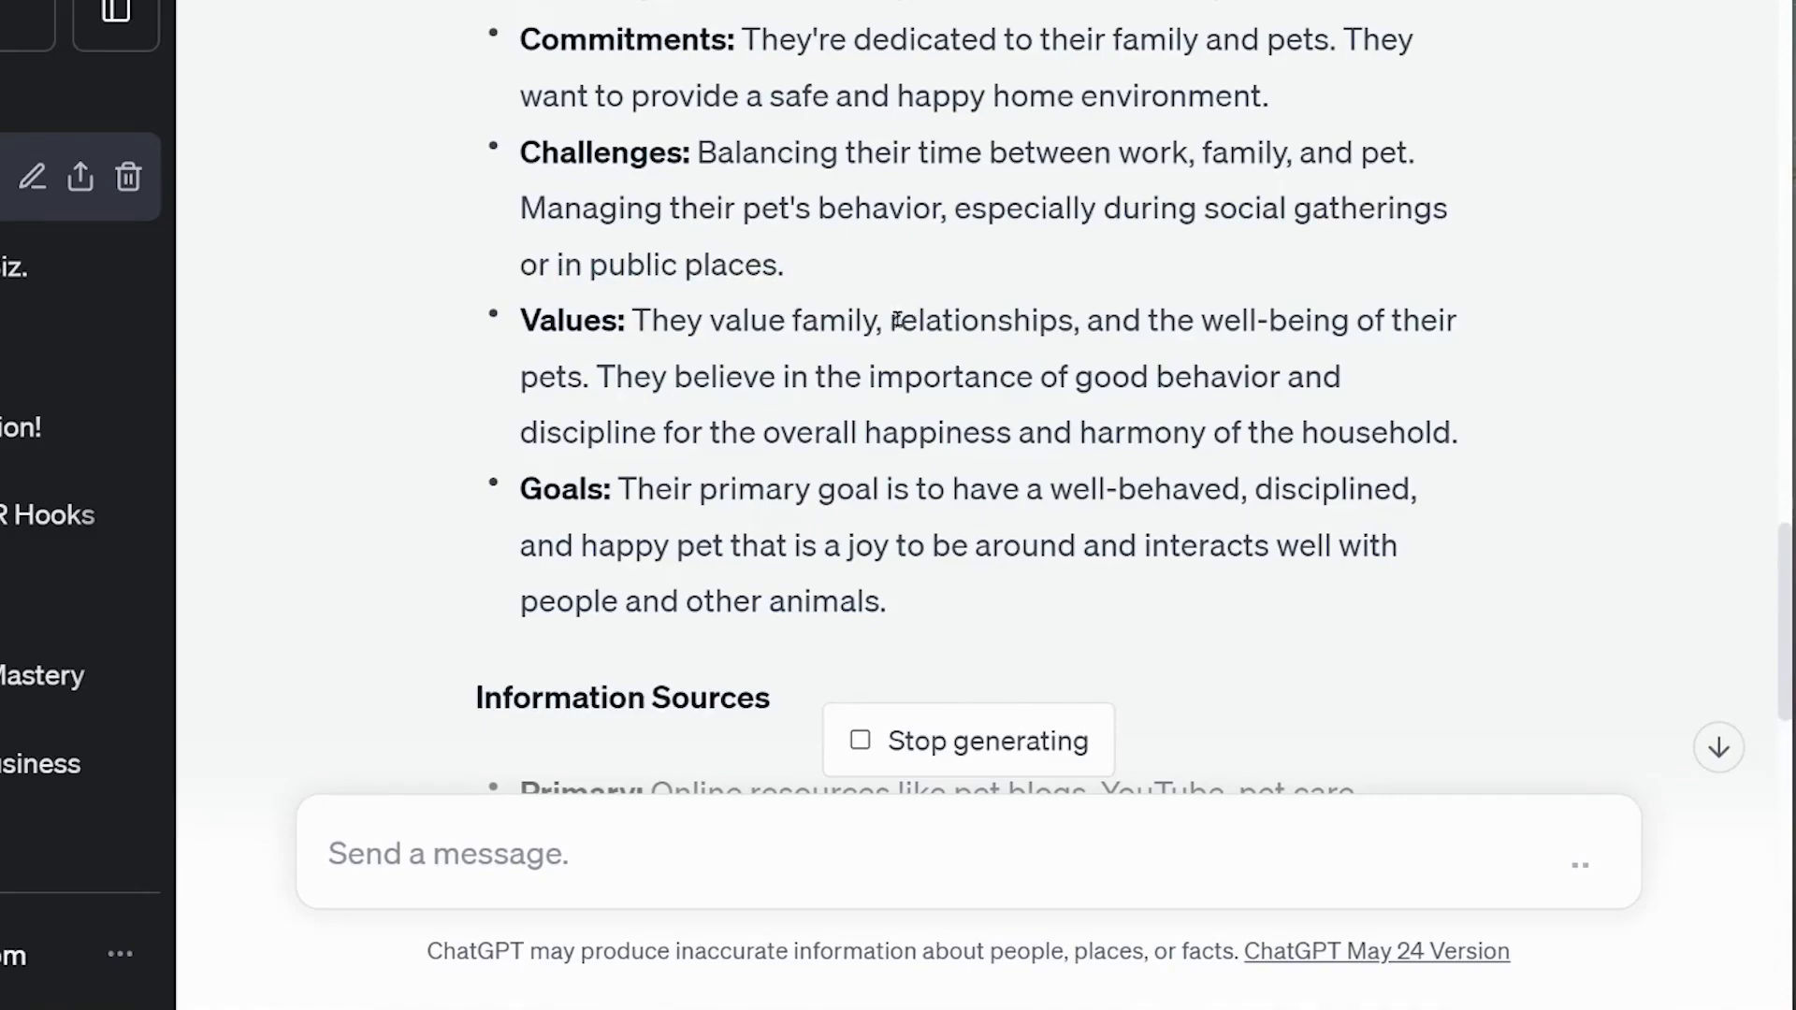
Read through the avatar's information sources, pain points and beliefs down to the closing marketing advice
{"action": "scroll", "coordinate": [612, 127], "scroll_direction": "down", "scroll_amount": 2}
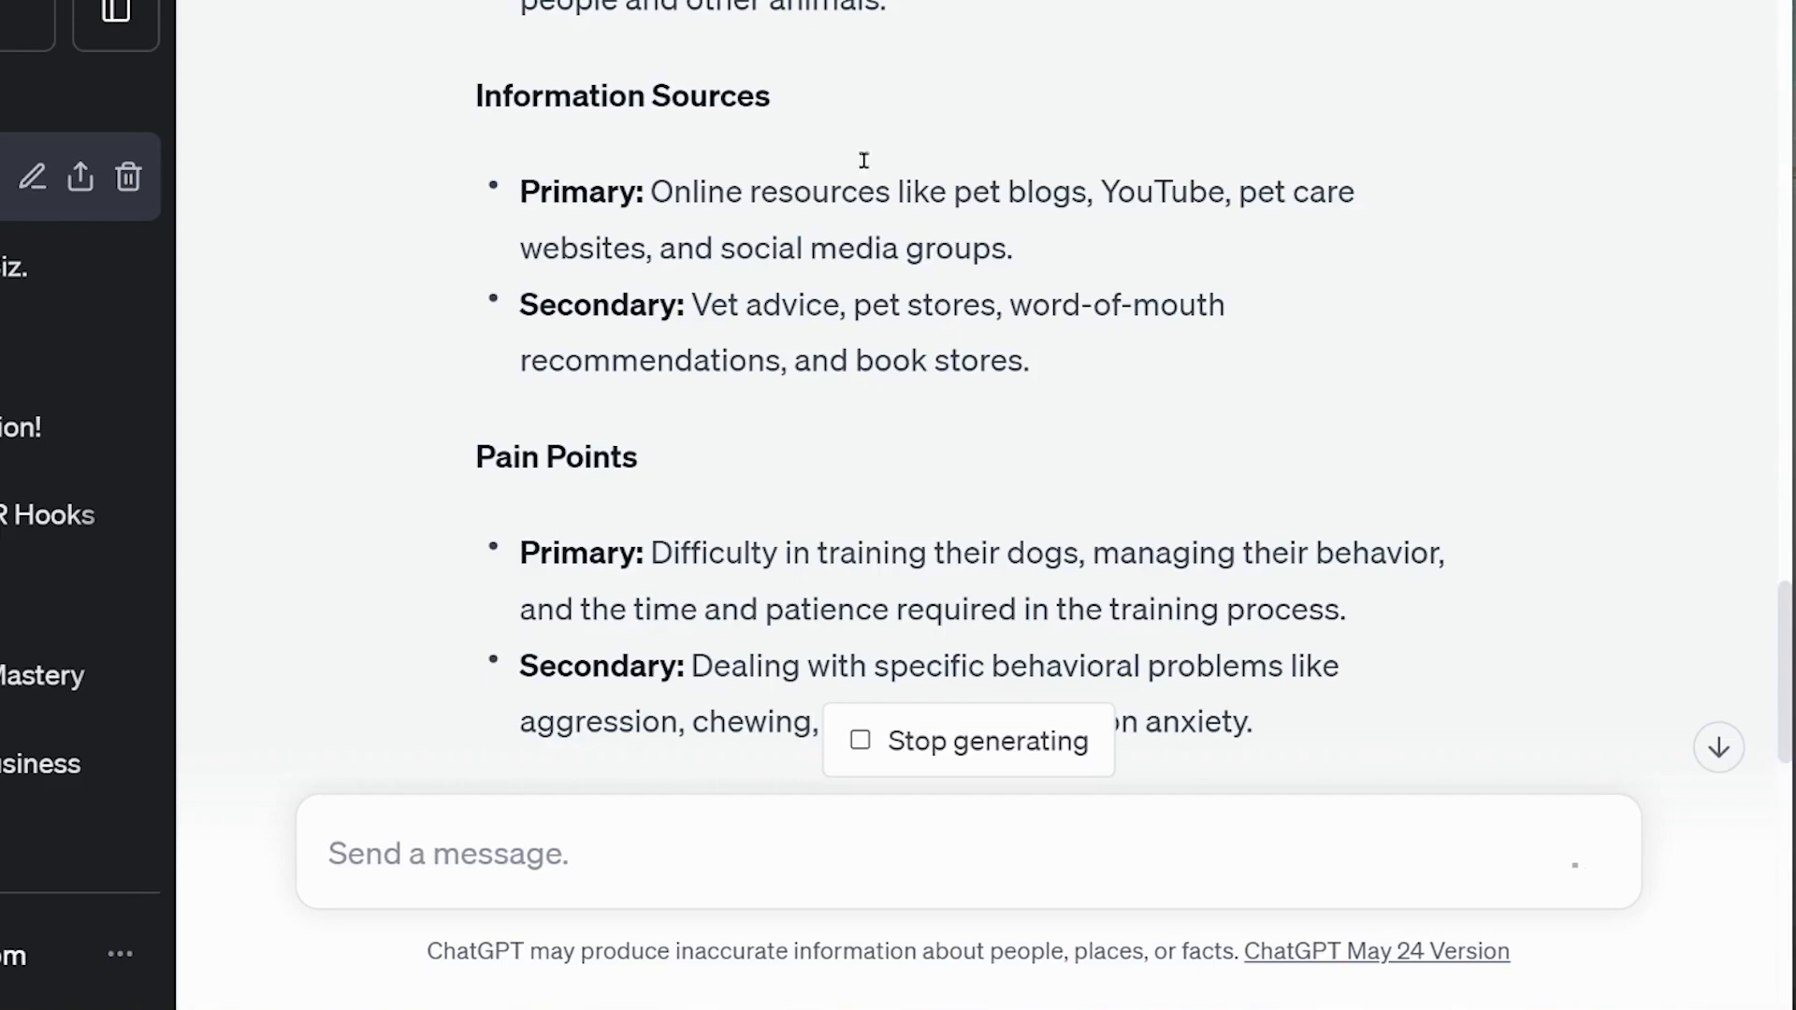
{"action": "left_click_drag", "start_coordinate": [1097, 364], "coordinate": [517, 192]}
{"action": "left_click", "coordinate": [810, 229]}
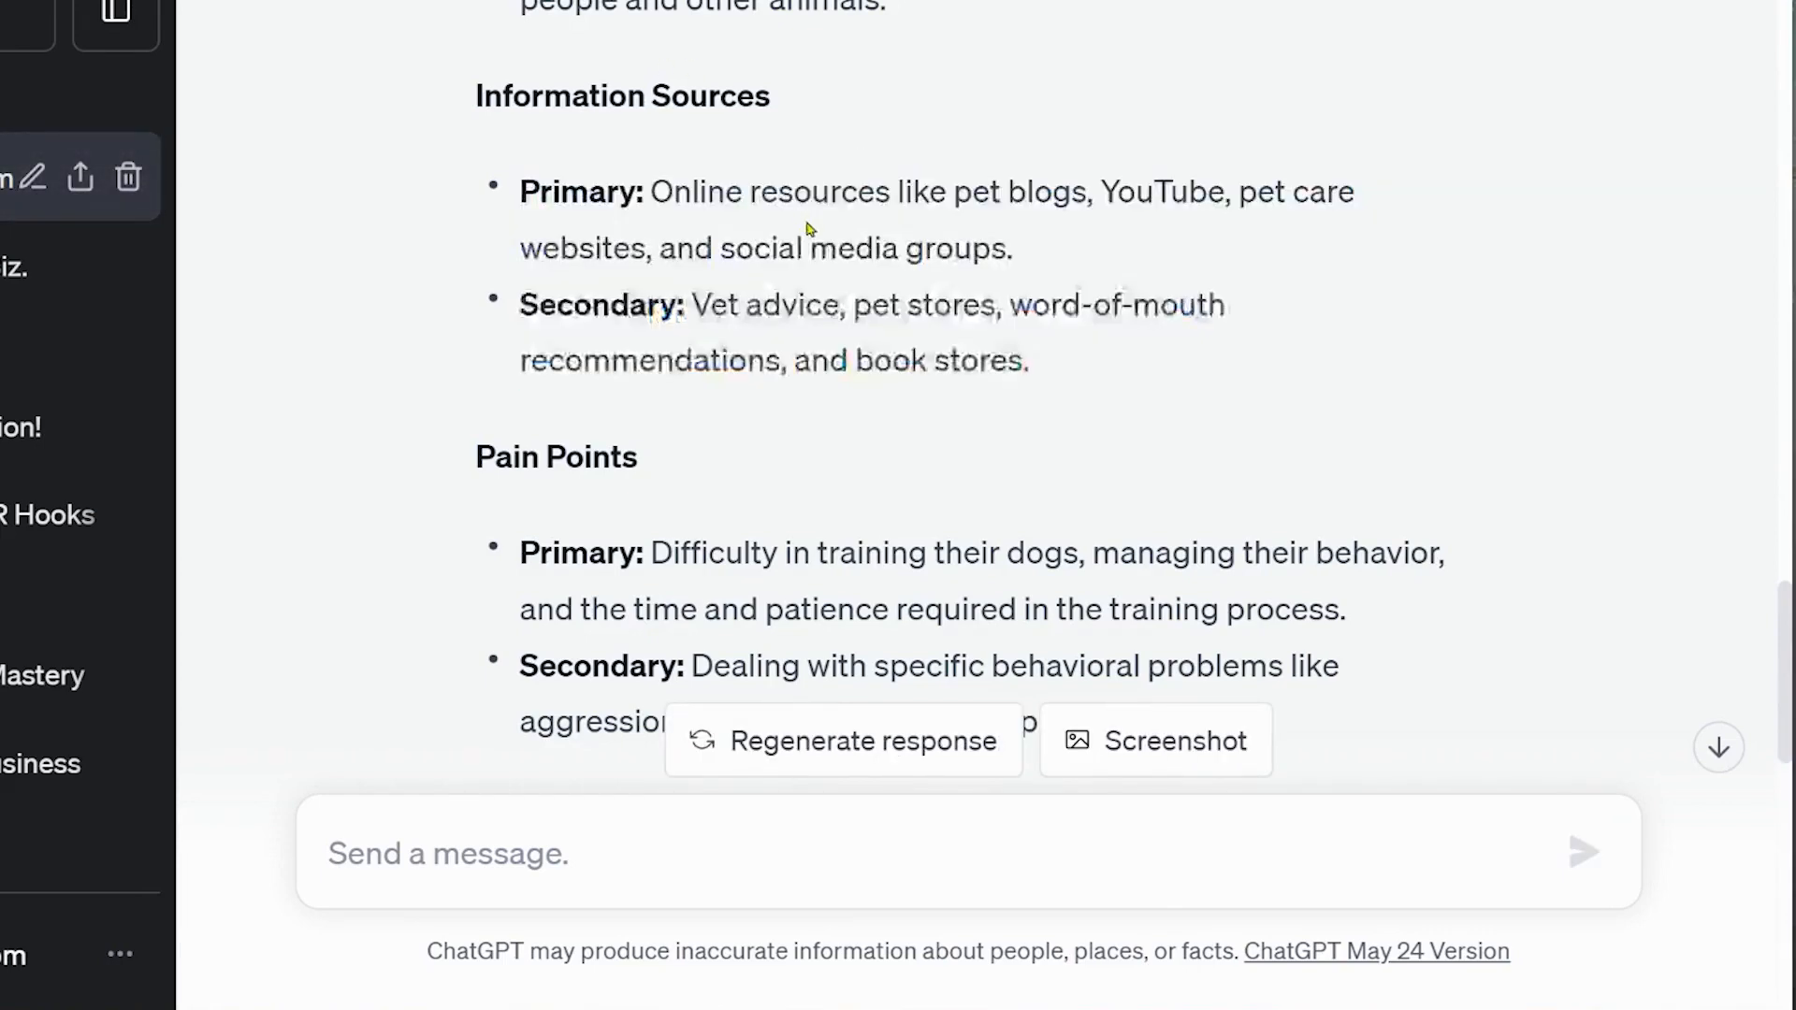
{"action": "scroll", "coordinate": [807, 239], "scroll_direction": "down", "scroll_amount": 4}
{"action": "left_click_drag", "start_coordinate": [668, 155], "coordinate": [1301, 152]}
{"action": "left_click_drag", "start_coordinate": [1393, 167], "coordinate": [1404, 191]}
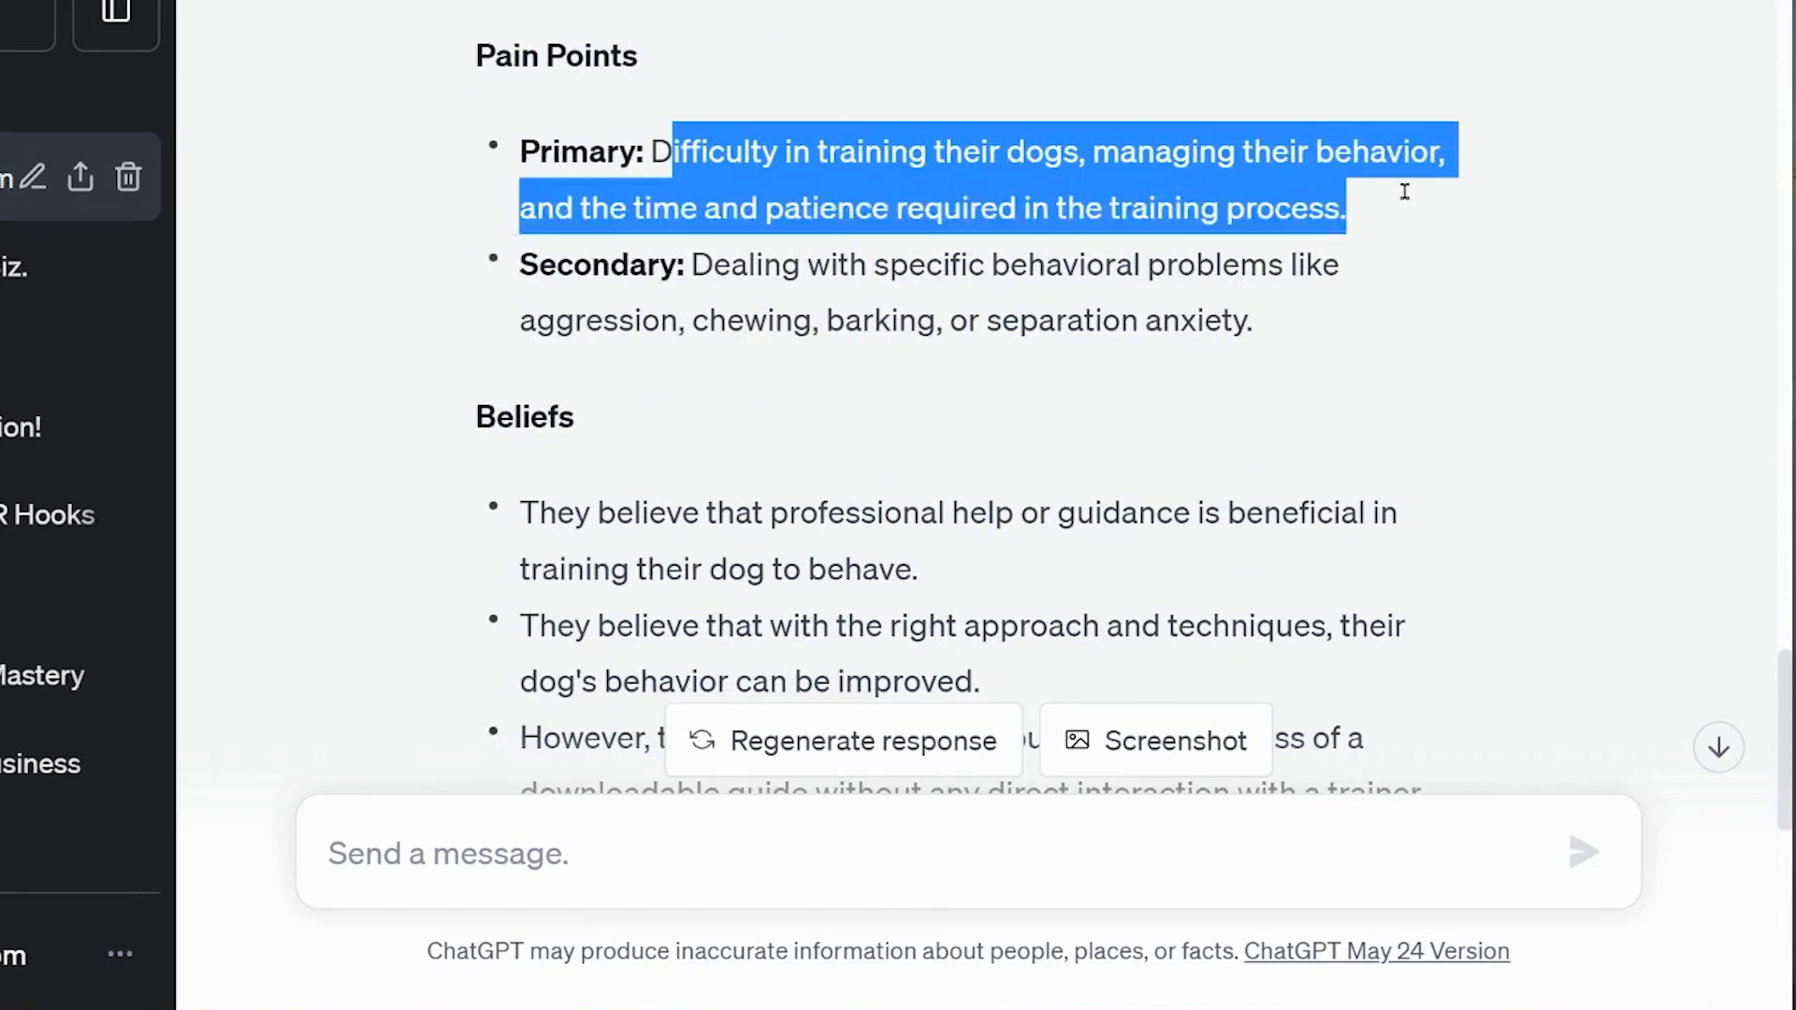
{"action": "left_click", "coordinate": [1099, 251]}
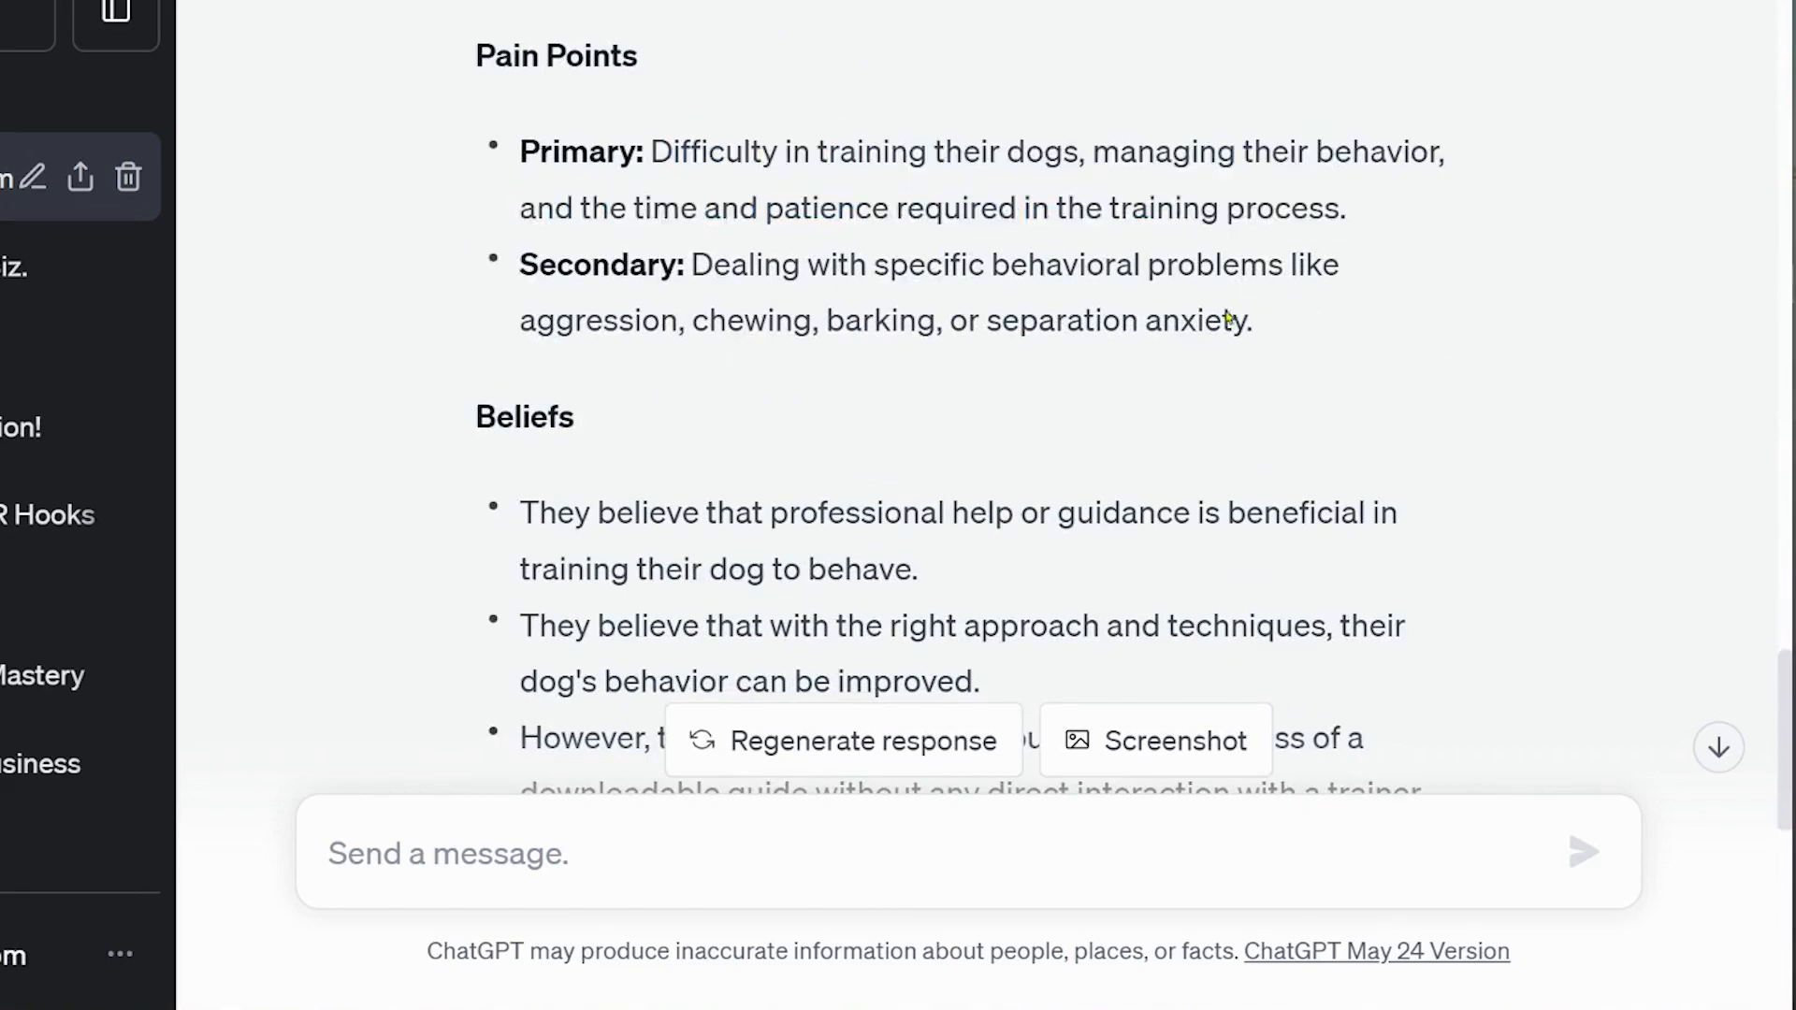
{"action": "left_click_drag", "start_coordinate": [1269, 319], "coordinate": [820, 276]}
{"action": "left_click", "coordinate": [699, 262]}
{"action": "scroll", "coordinate": [699, 280], "scroll_direction": "down", "scroll_amount": 6}
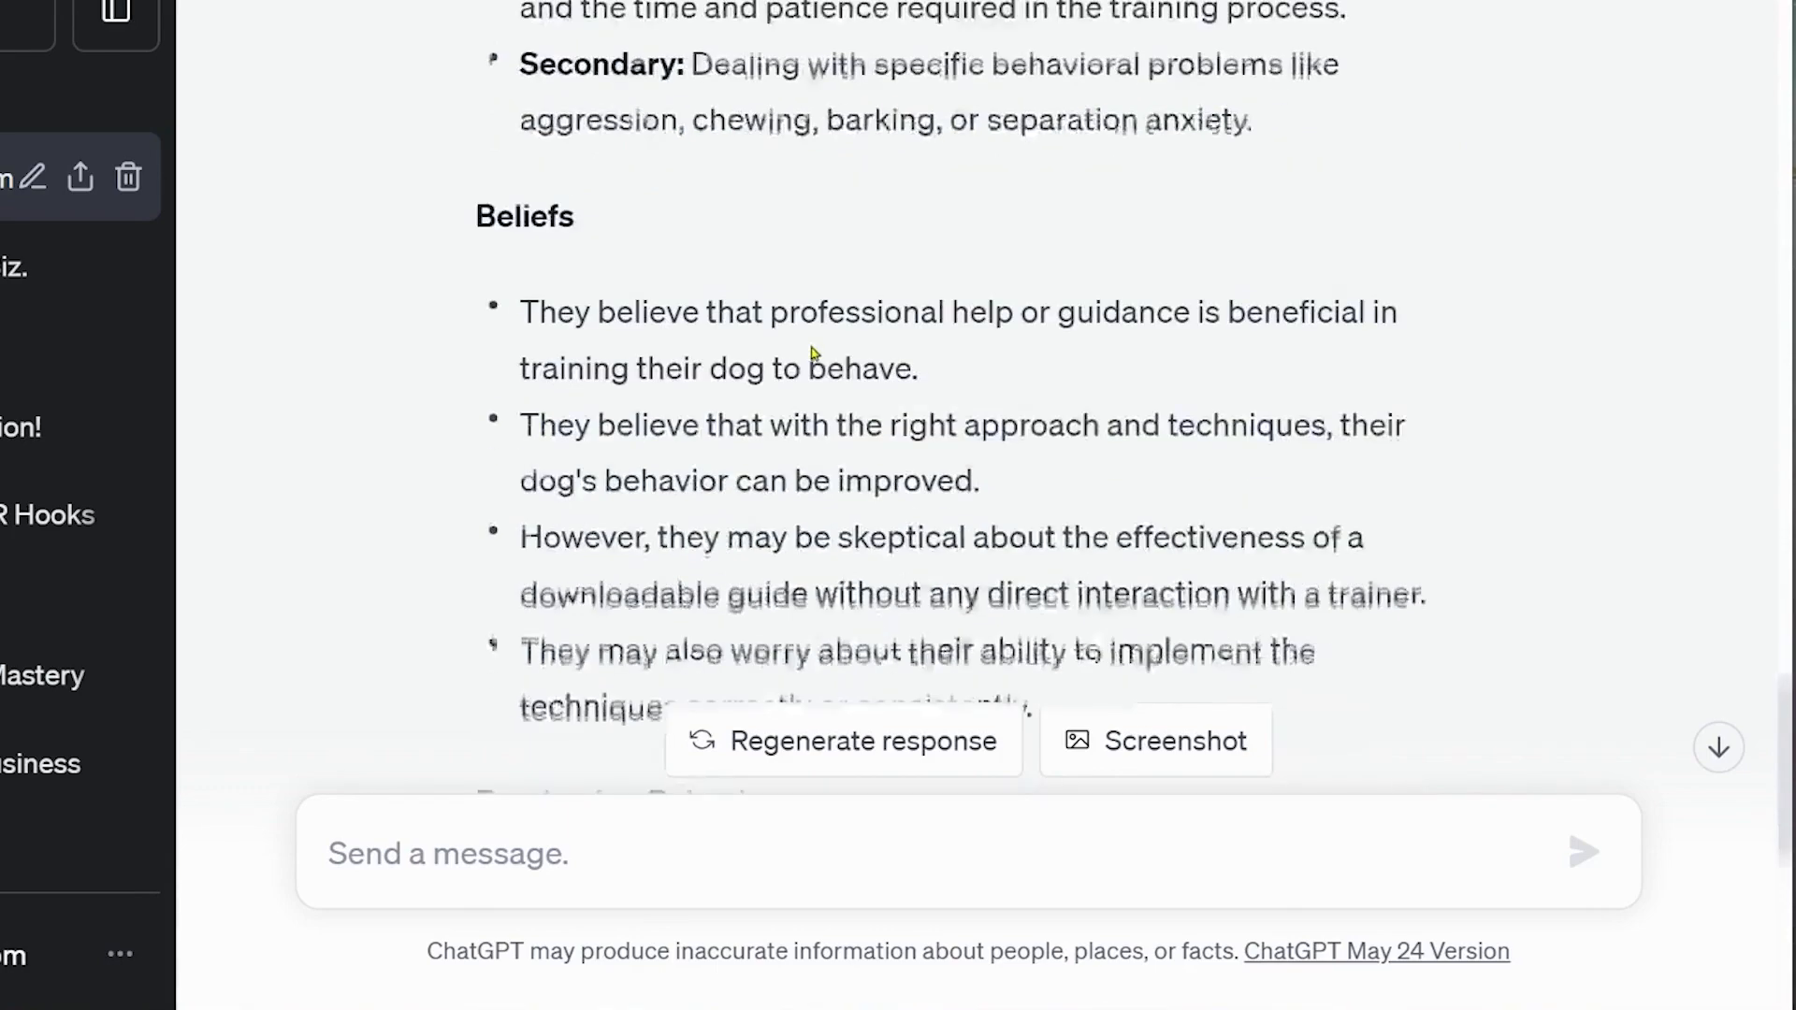
{"action": "scroll", "coordinate": [753, 383], "scroll_direction": "down", "scroll_amount": 5}
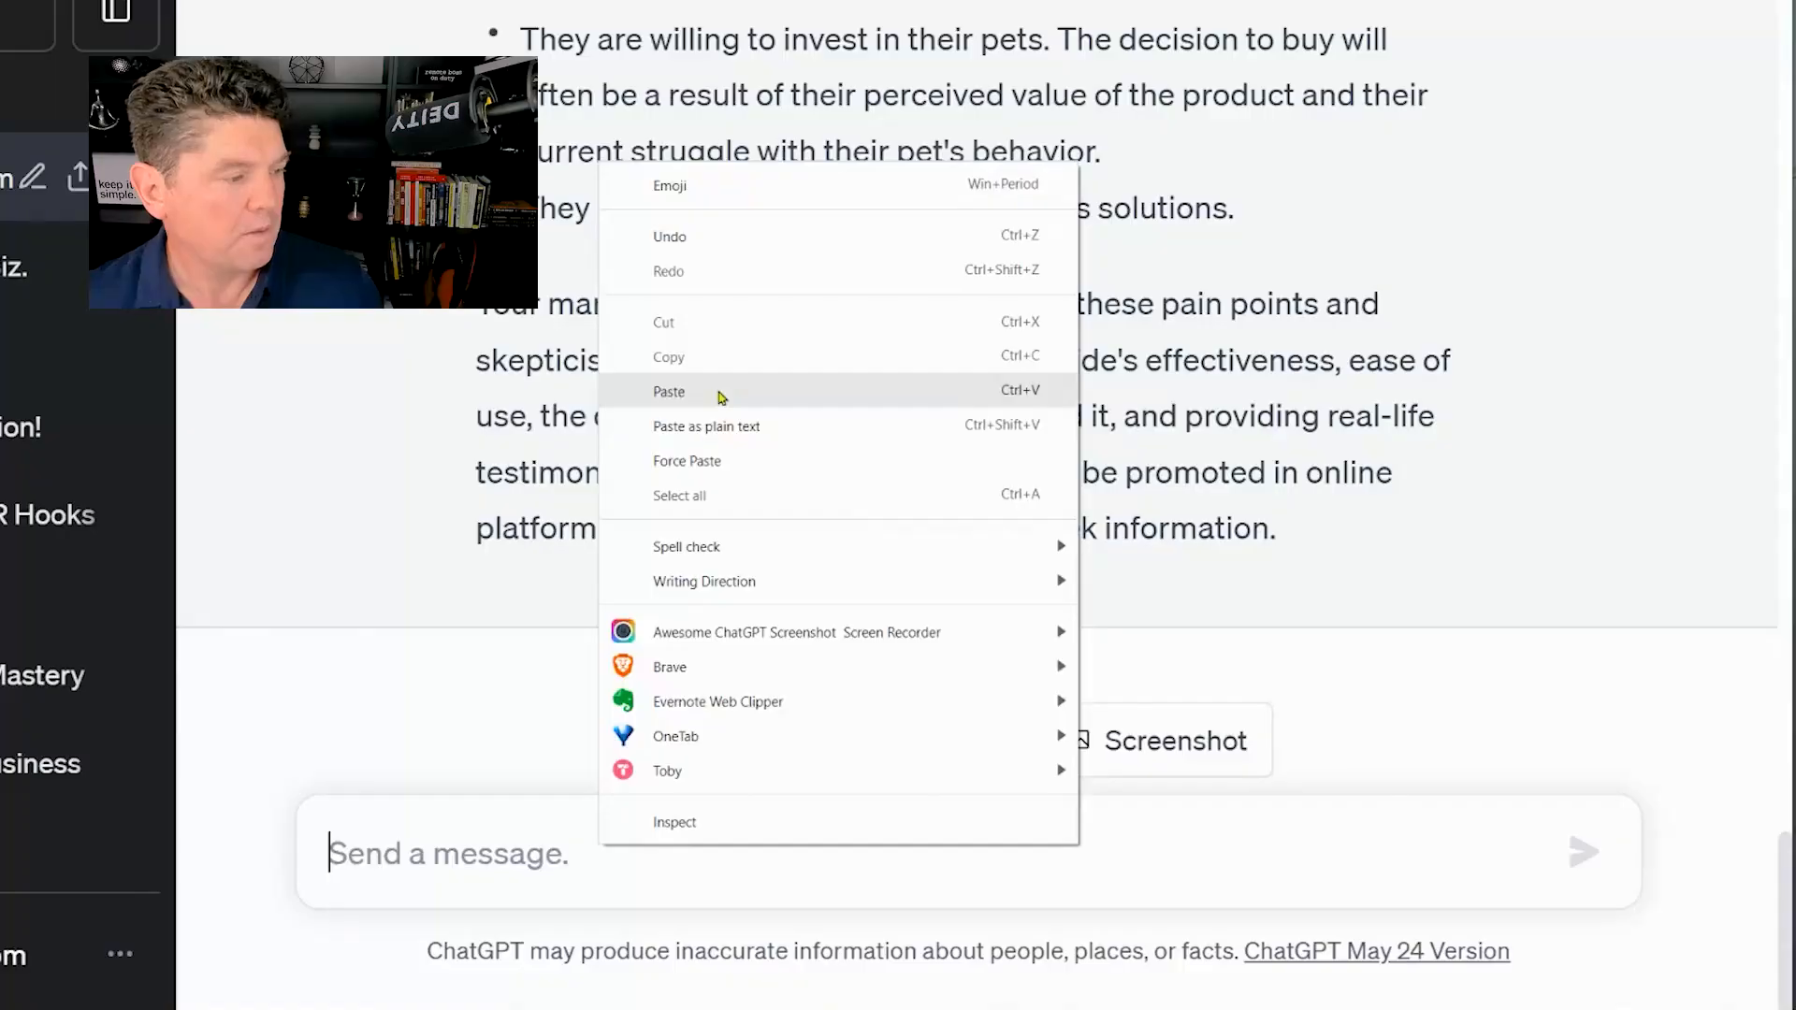
Paste the follow-up prompt requesting a report on the customers' beliefs, objections and hopes into the message box
{"action": "left_click", "coordinate": [721, 392]}
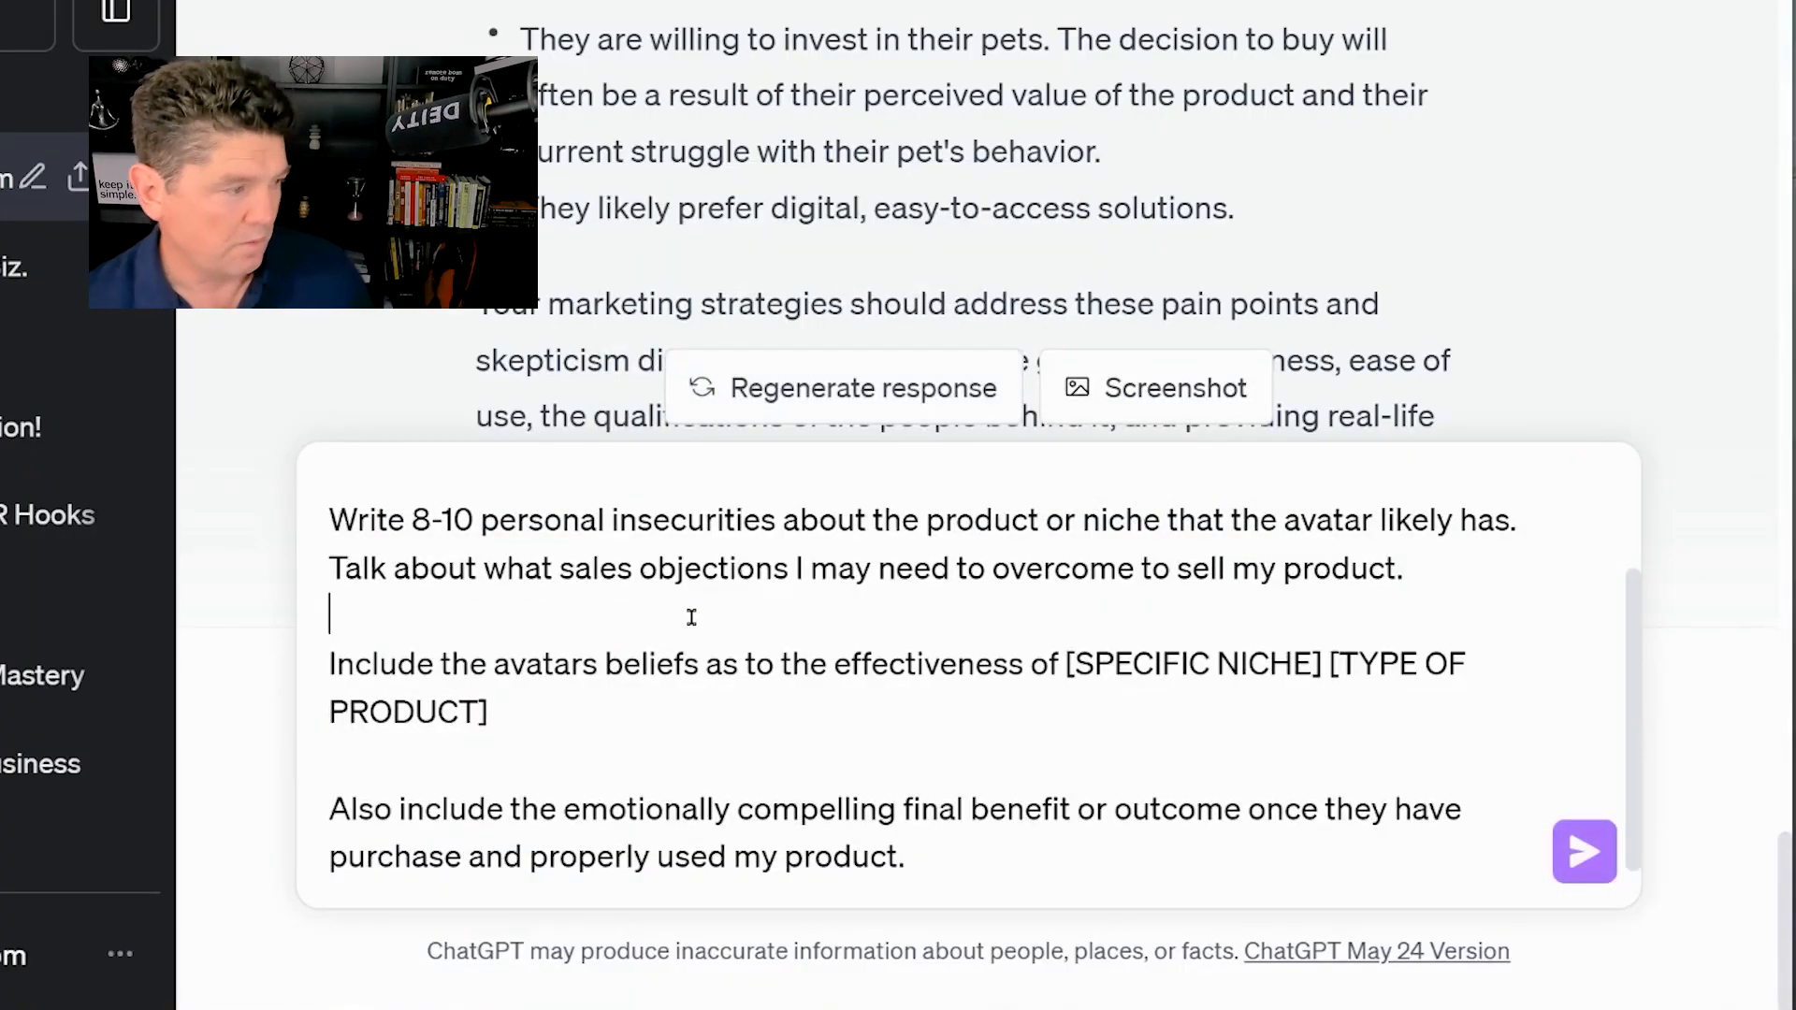
{"action": "scroll", "coordinate": [691, 618], "scroll_direction": "up", "scroll_amount": 2}
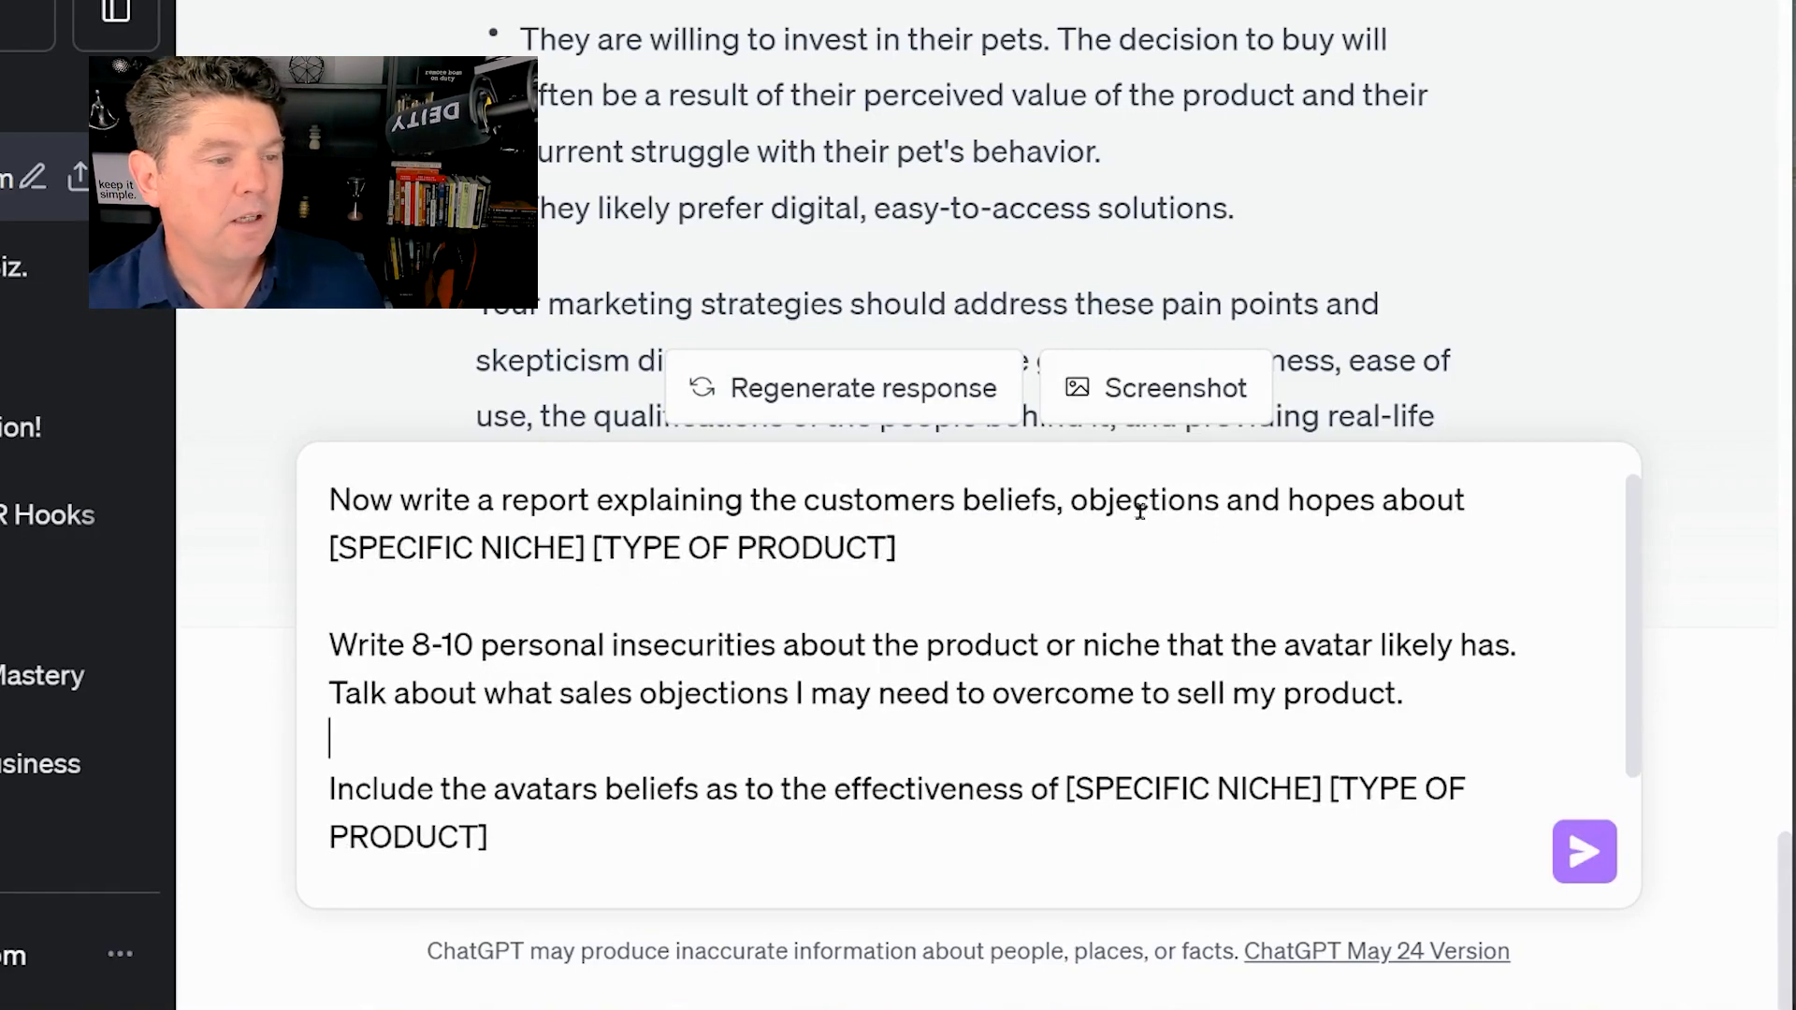
Replace the placeholders in the prompt's opening request with "my how to train your dog to behave downloadable guide to people who love their dogs"
{"action": "left_click_drag", "start_coordinate": [1072, 500], "coordinate": [1228, 505]}
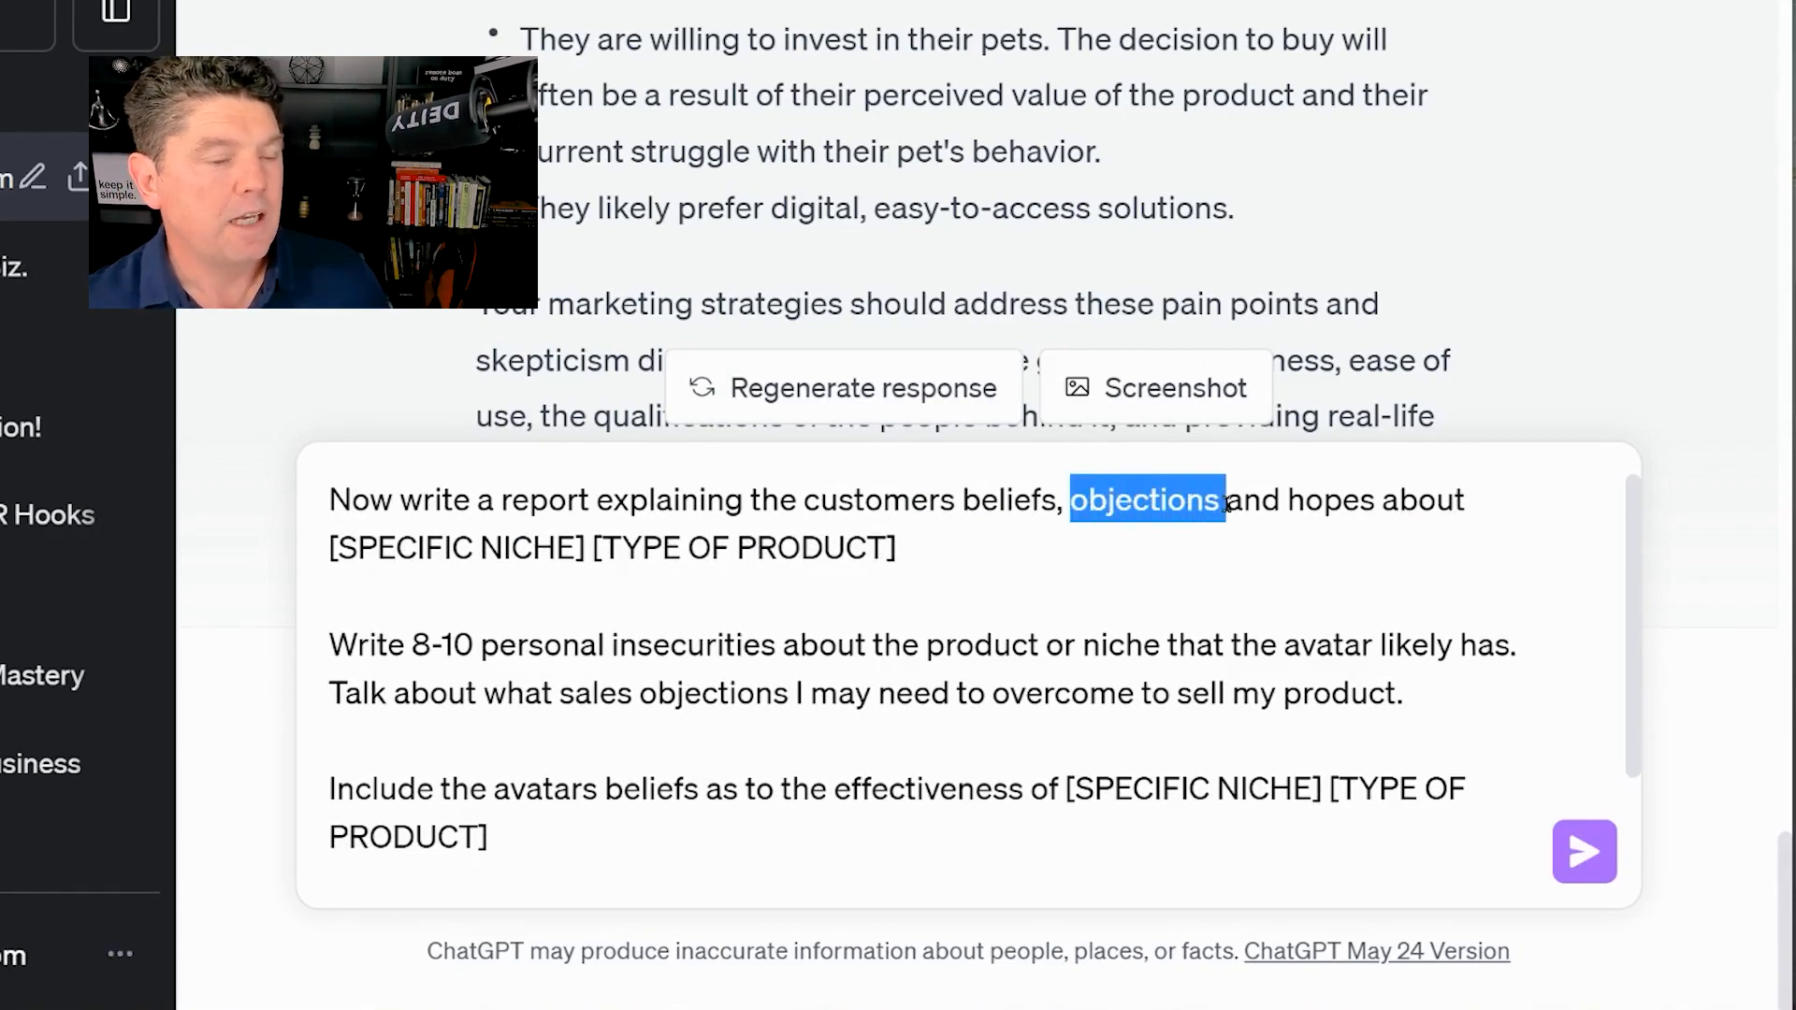
{"action": "left_click", "coordinate": [1385, 500]}
{"action": "left_click_drag", "start_coordinate": [963, 551], "coordinate": [311, 555]}
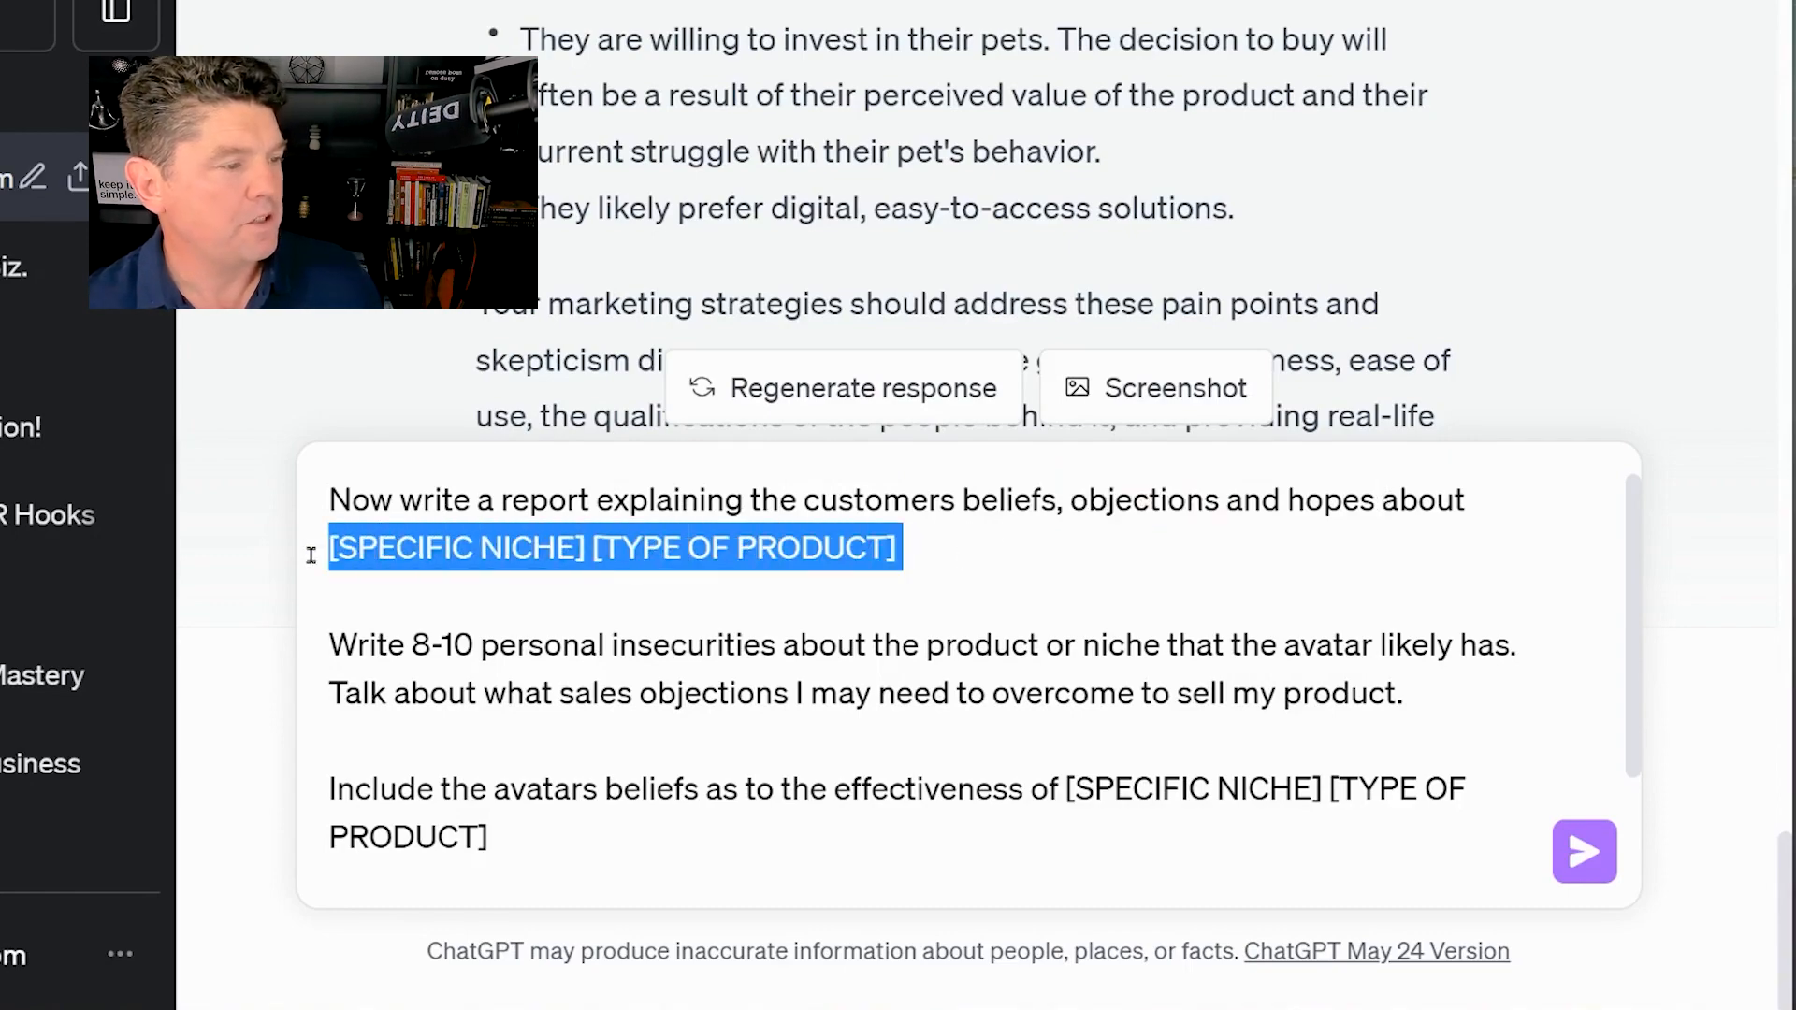
{"action": "scroll", "coordinate": [1037, 248], "scroll_direction": "up", "scroll_amount": 10}
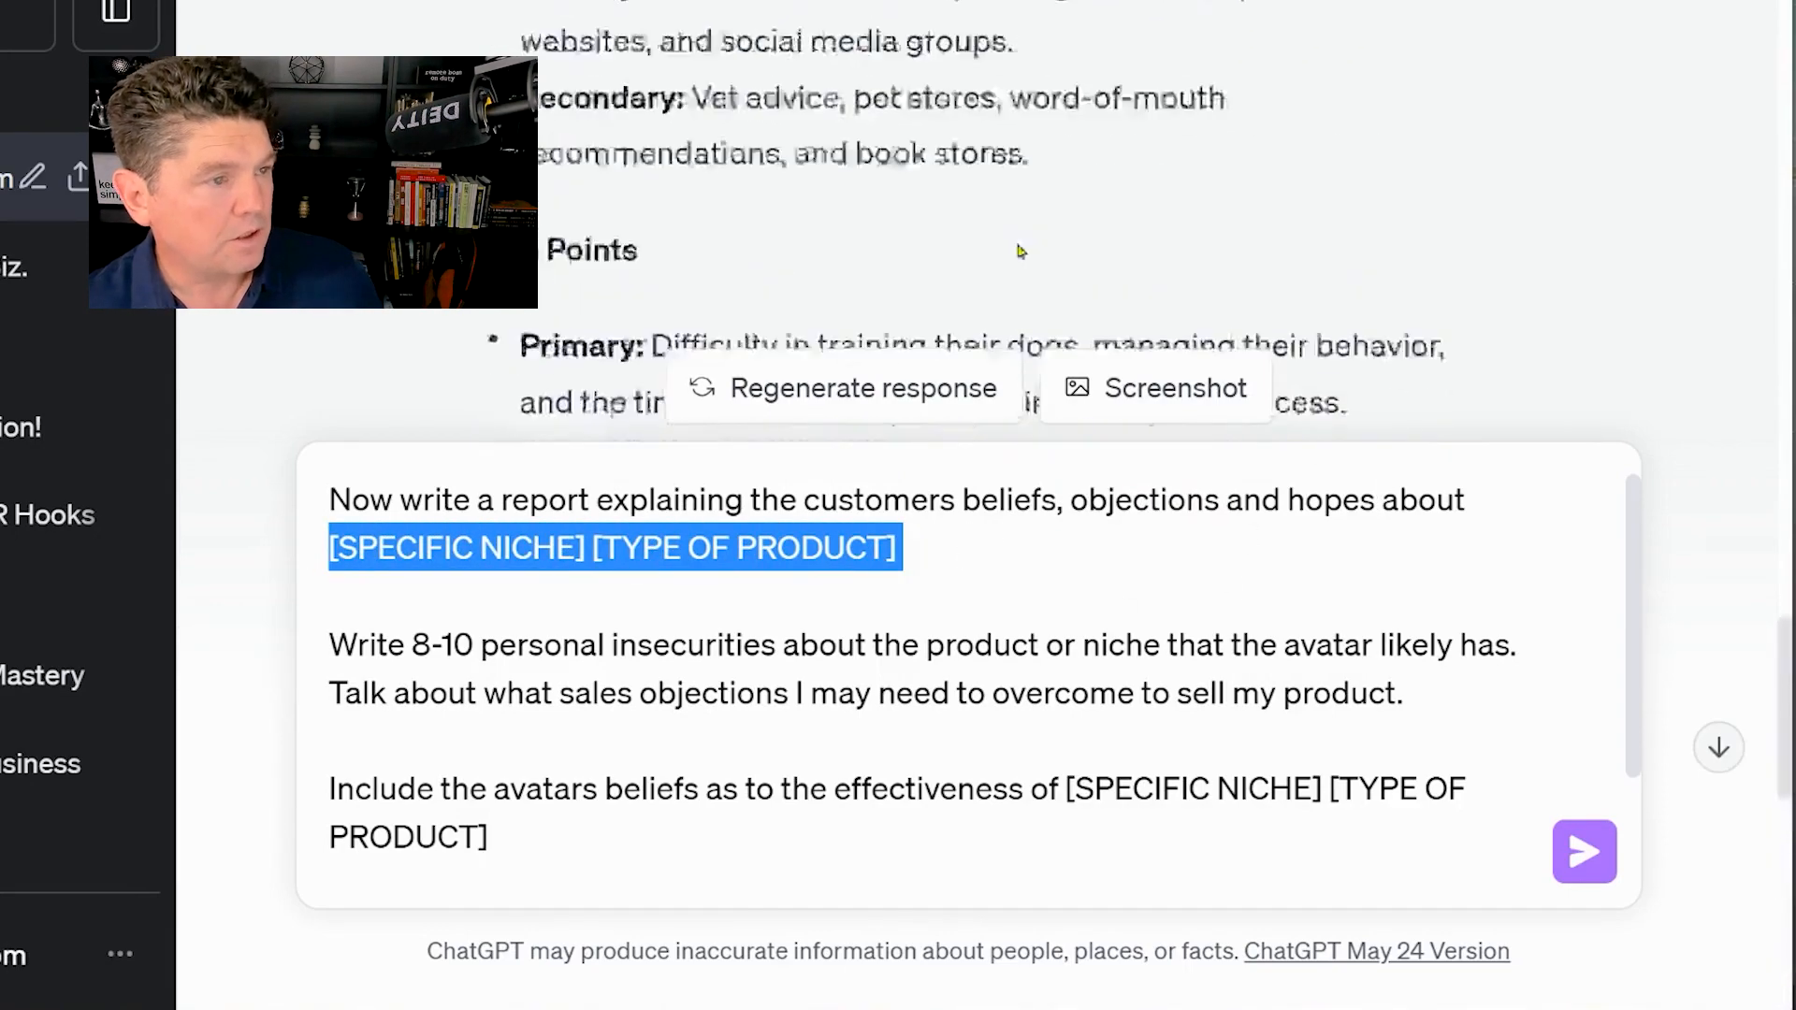
{"action": "scroll", "coordinate": [1037, 248], "scroll_direction": "up", "scroll_amount": 10}
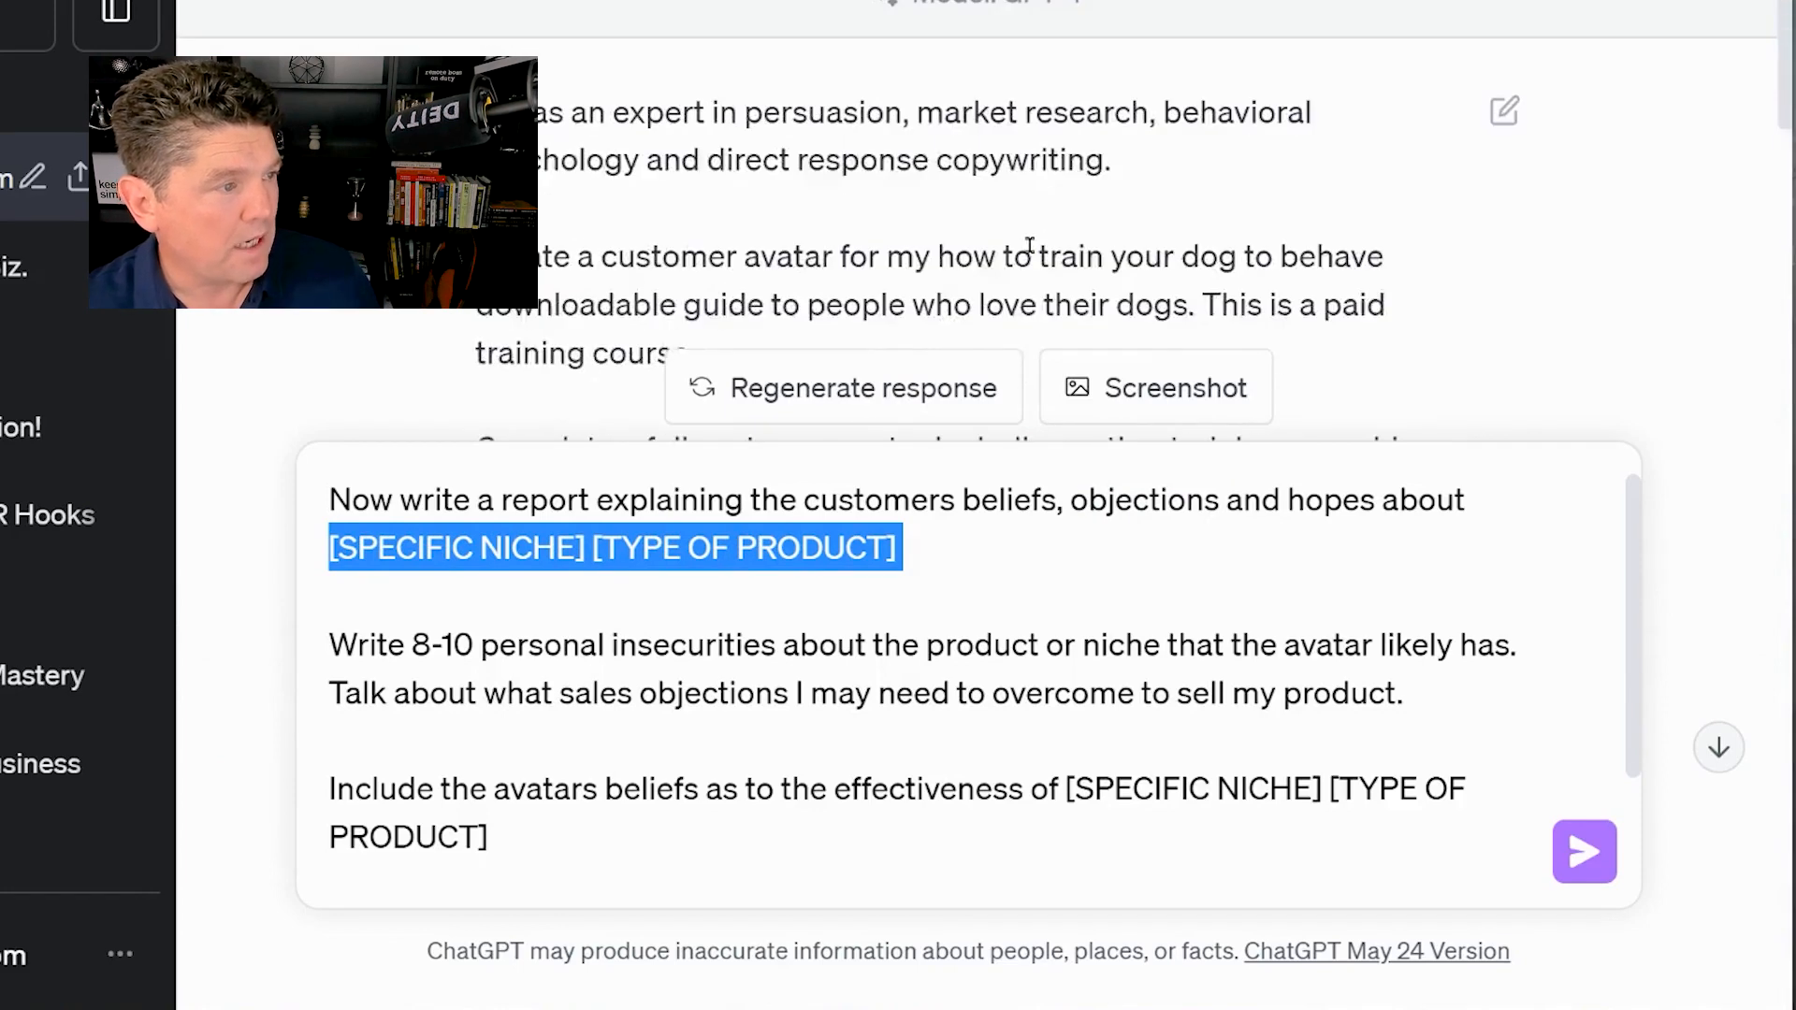
{"action": "scroll", "coordinate": [1029, 245], "scroll_direction": "down", "scroll_amount": 3}
{"action": "left_click_drag", "start_coordinate": [826, 538], "coordinate": [838, 535]}
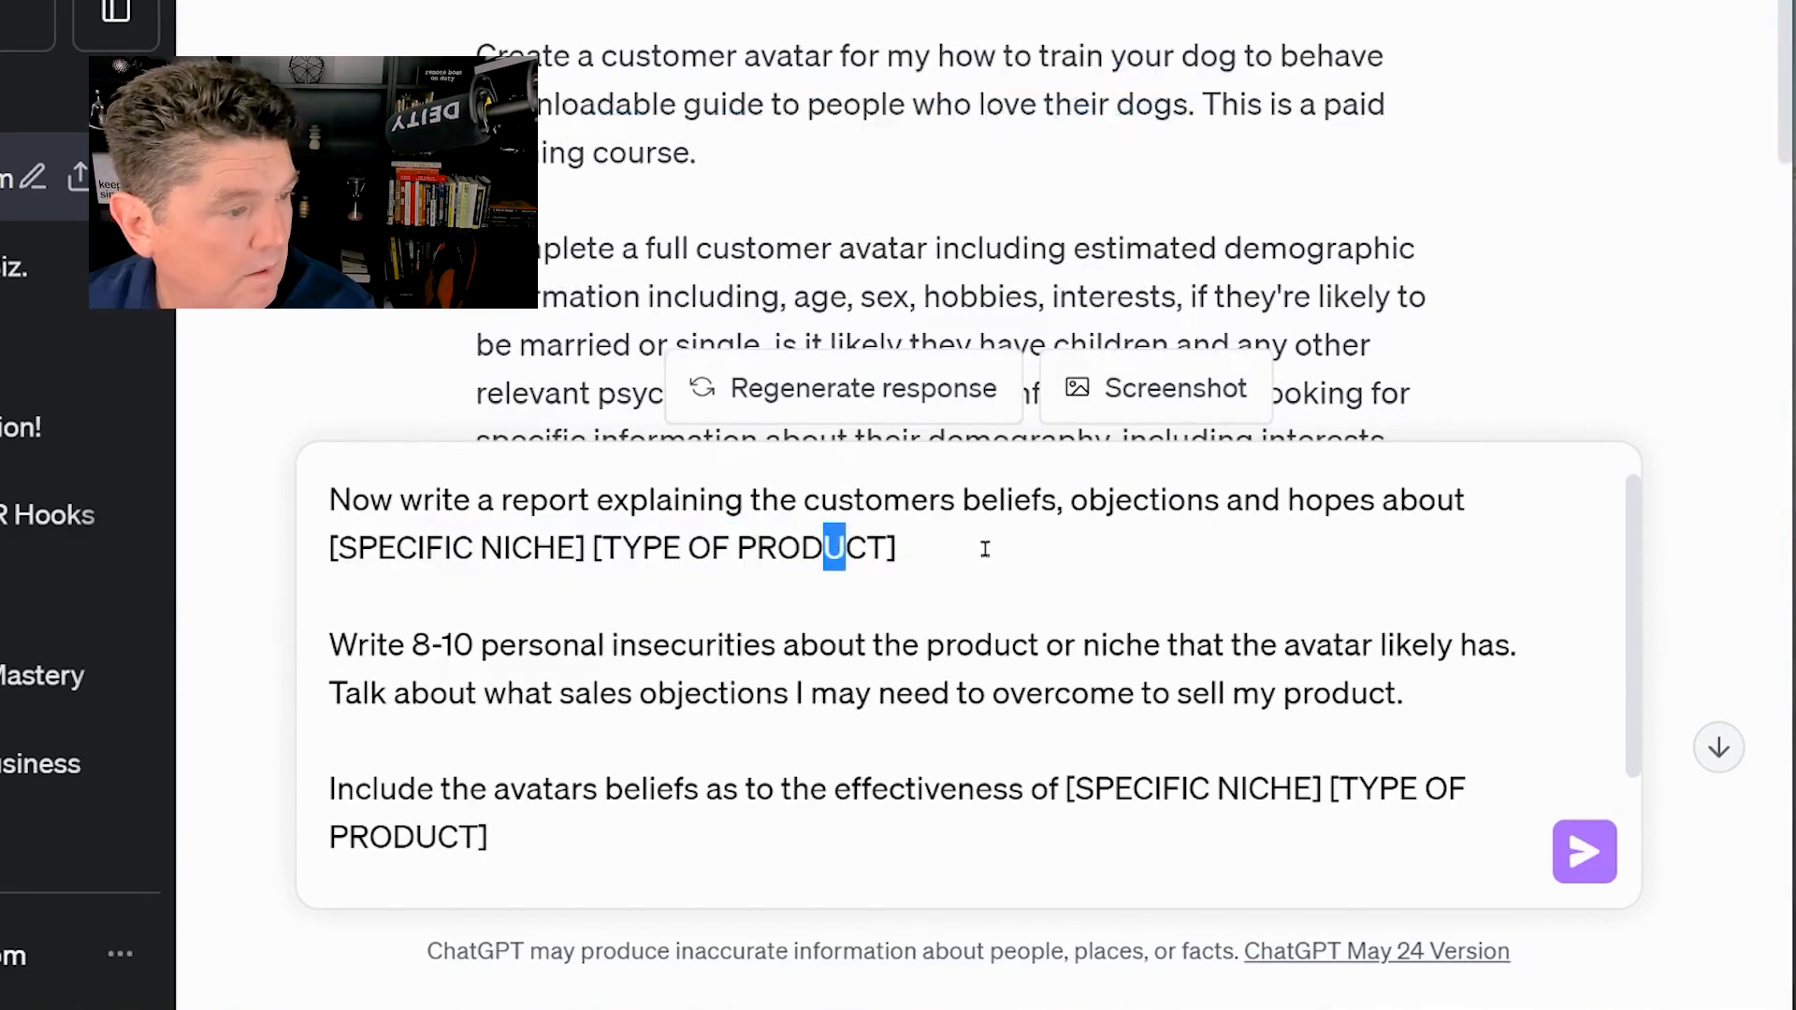
{"action": "left_click_drag", "start_coordinate": [992, 544], "coordinate": [345, 547]}
{"action": "type", "text": "my how to train your dog to behave downloadable guide to people who love their dogs"}
Replace the effectiveness line's placeholders with "my how to train your dog to behave downloadable guide to people who love their dogs" and send the prompt
{"action": "scroll", "coordinate": [1058, 710], "scroll_direction": "down", "scroll_amount": 2}
{"action": "left_click_drag", "start_coordinate": [1058, 709], "coordinate": [1064, 659]}
{"action": "type", "text": "my how to train your dog to behave downloadable guide to people who love their dogs"}
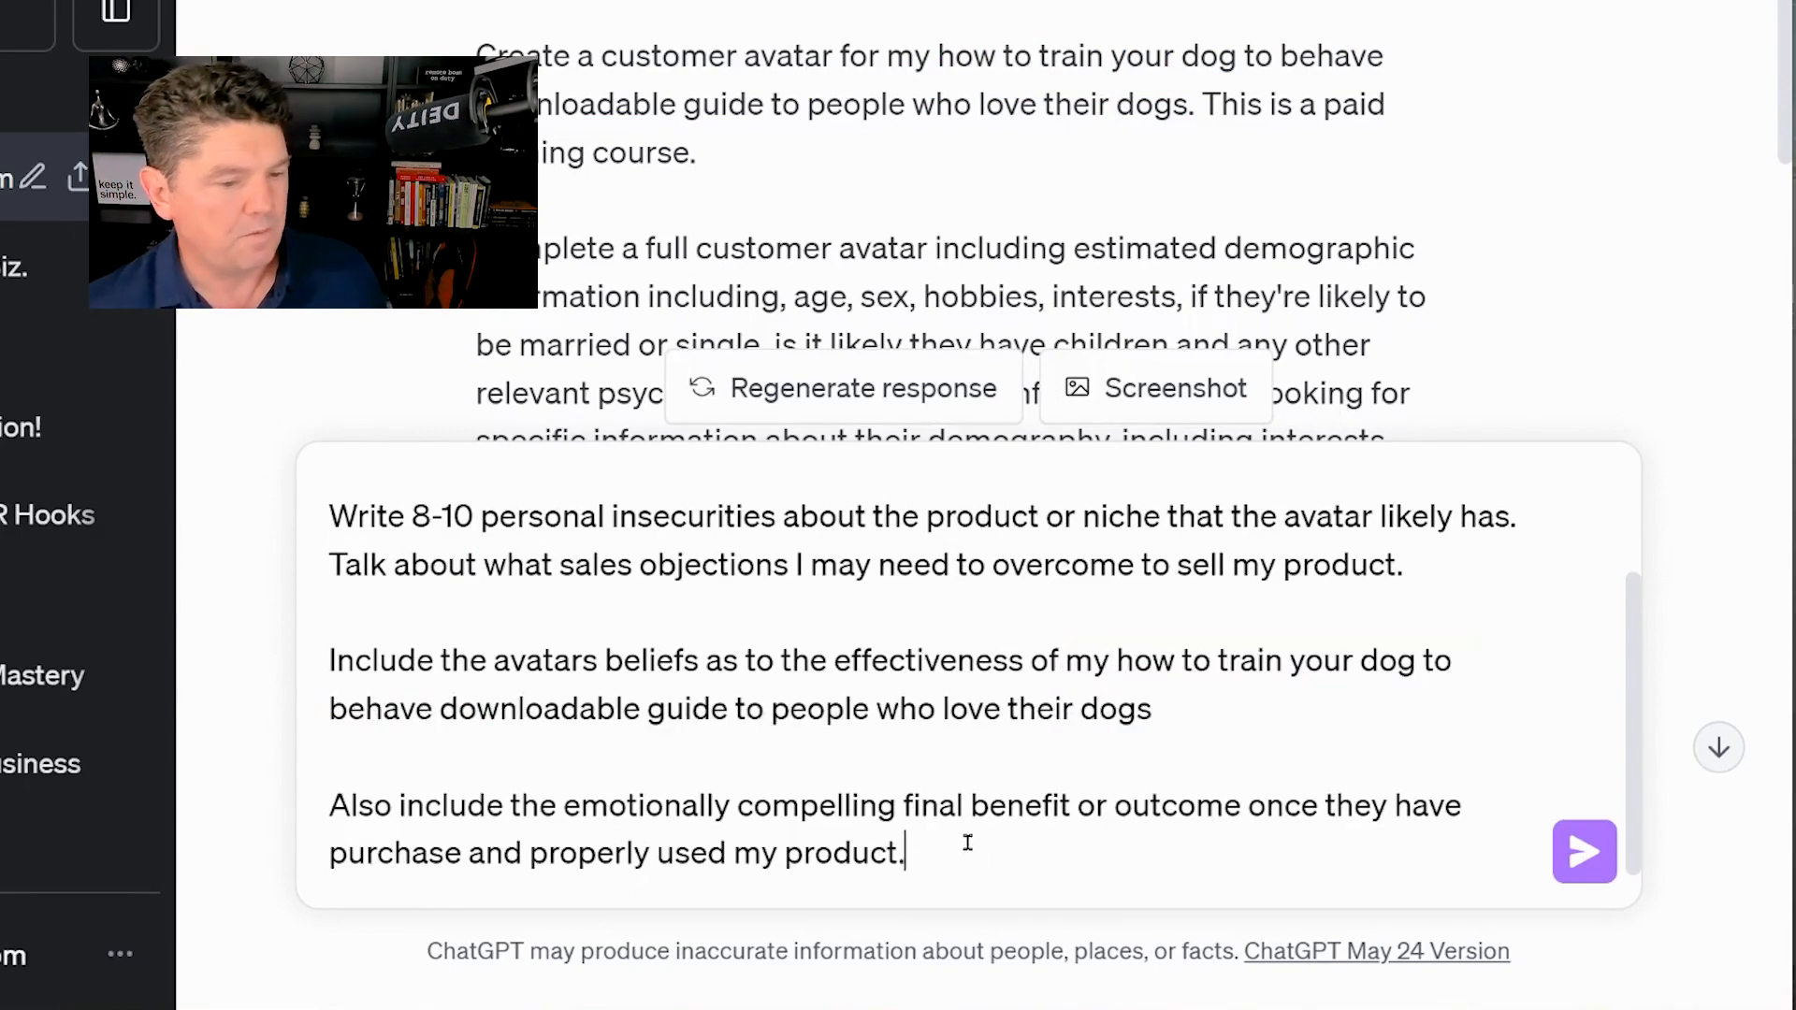
{"action": "left_click", "coordinate": [1580, 856]}
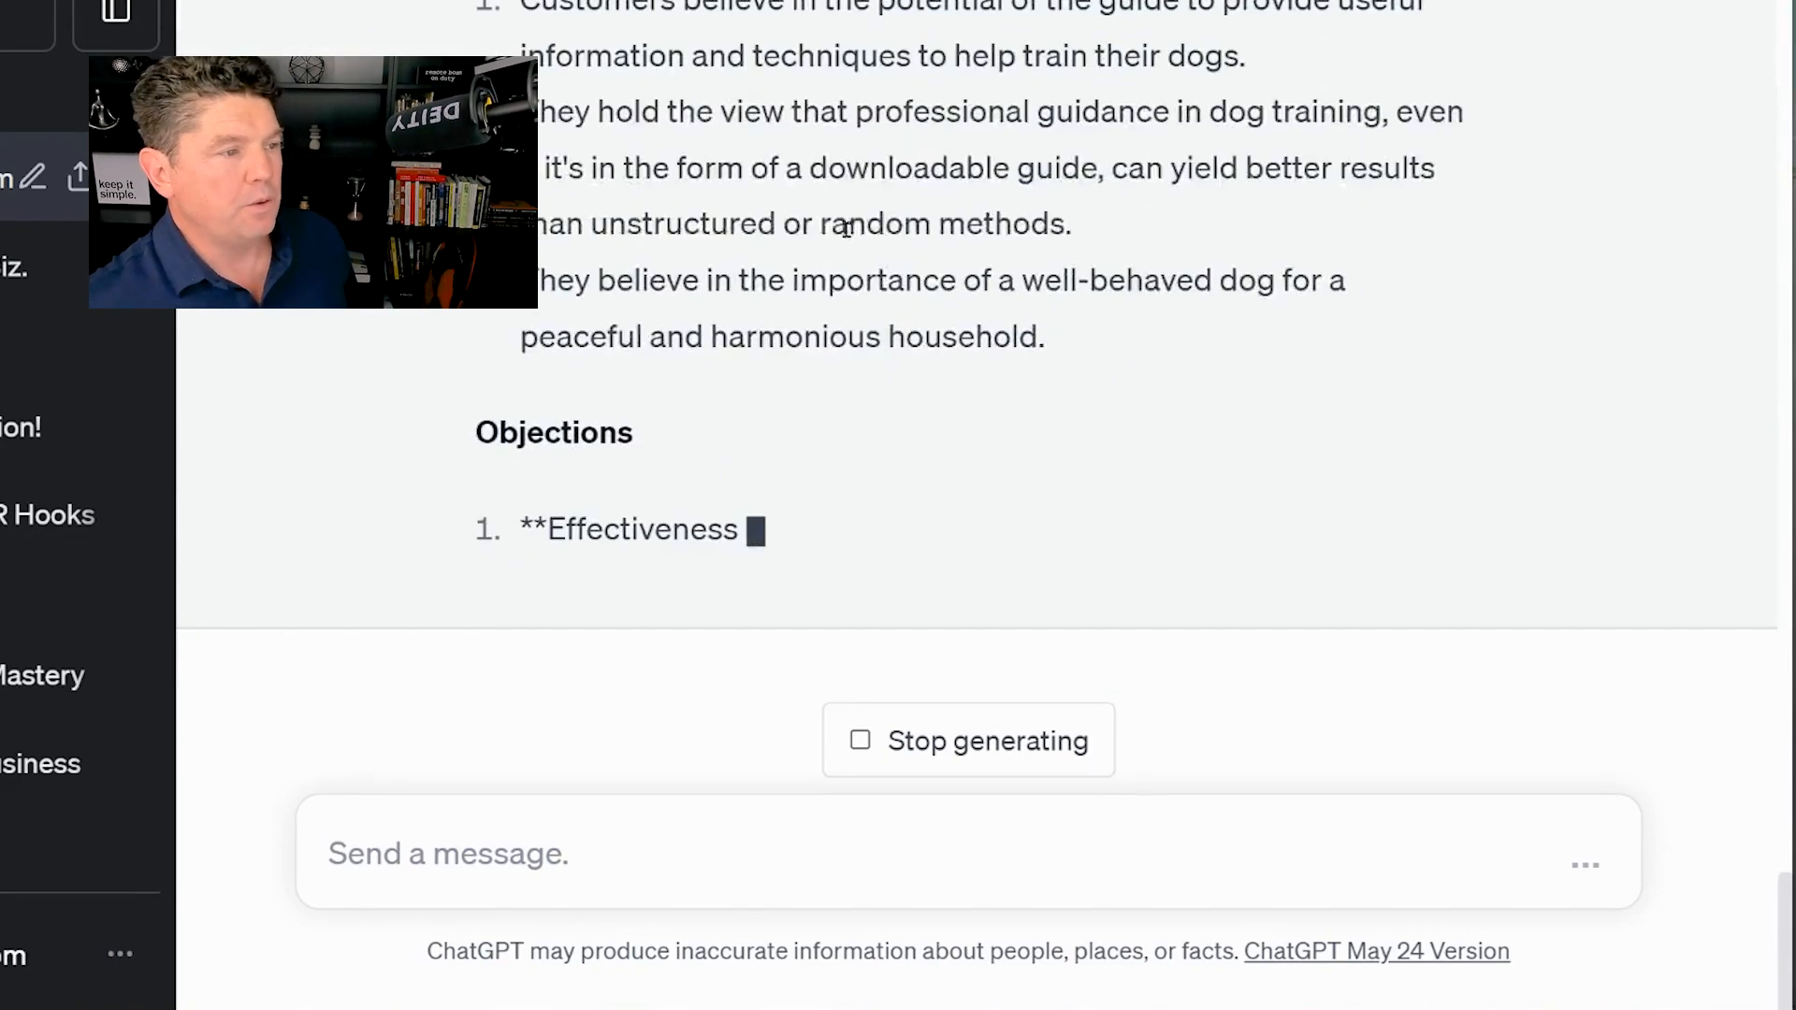
Read the report's beliefs and the customers' objections about effectiveness and personal capability
{"action": "scroll", "coordinate": [824, 327], "scroll_direction": "up", "scroll_amount": 5}
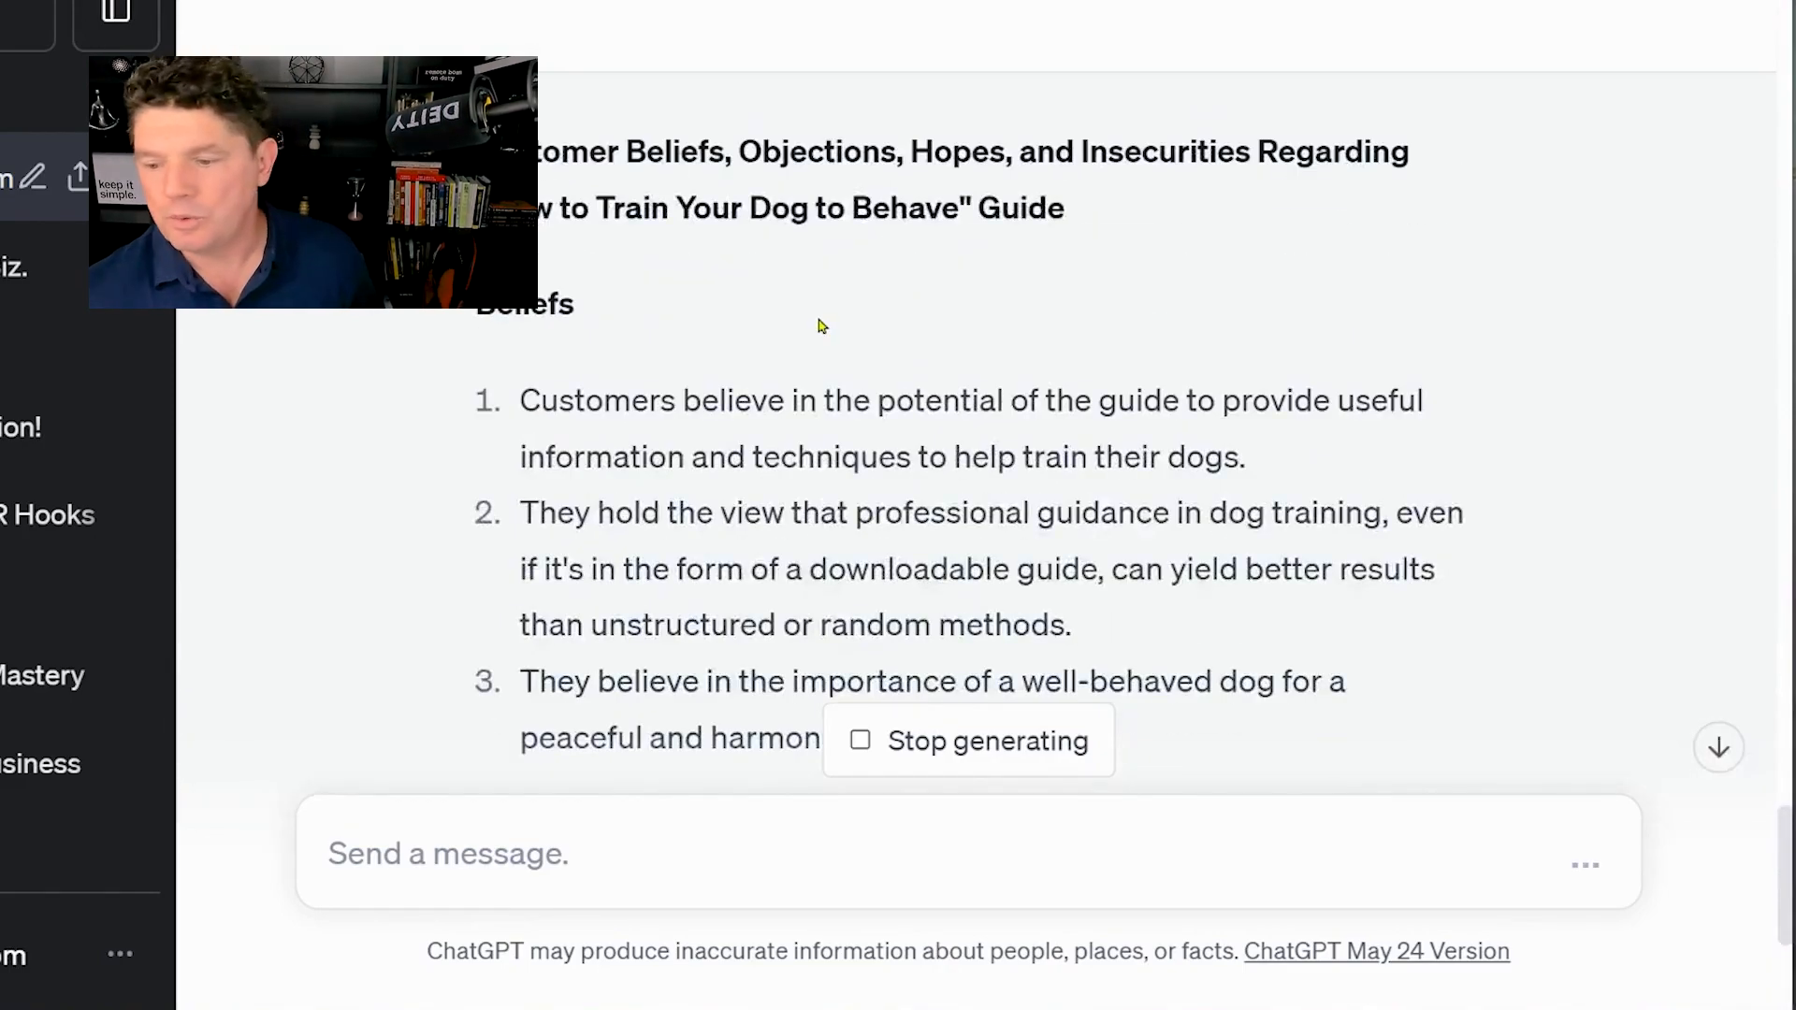
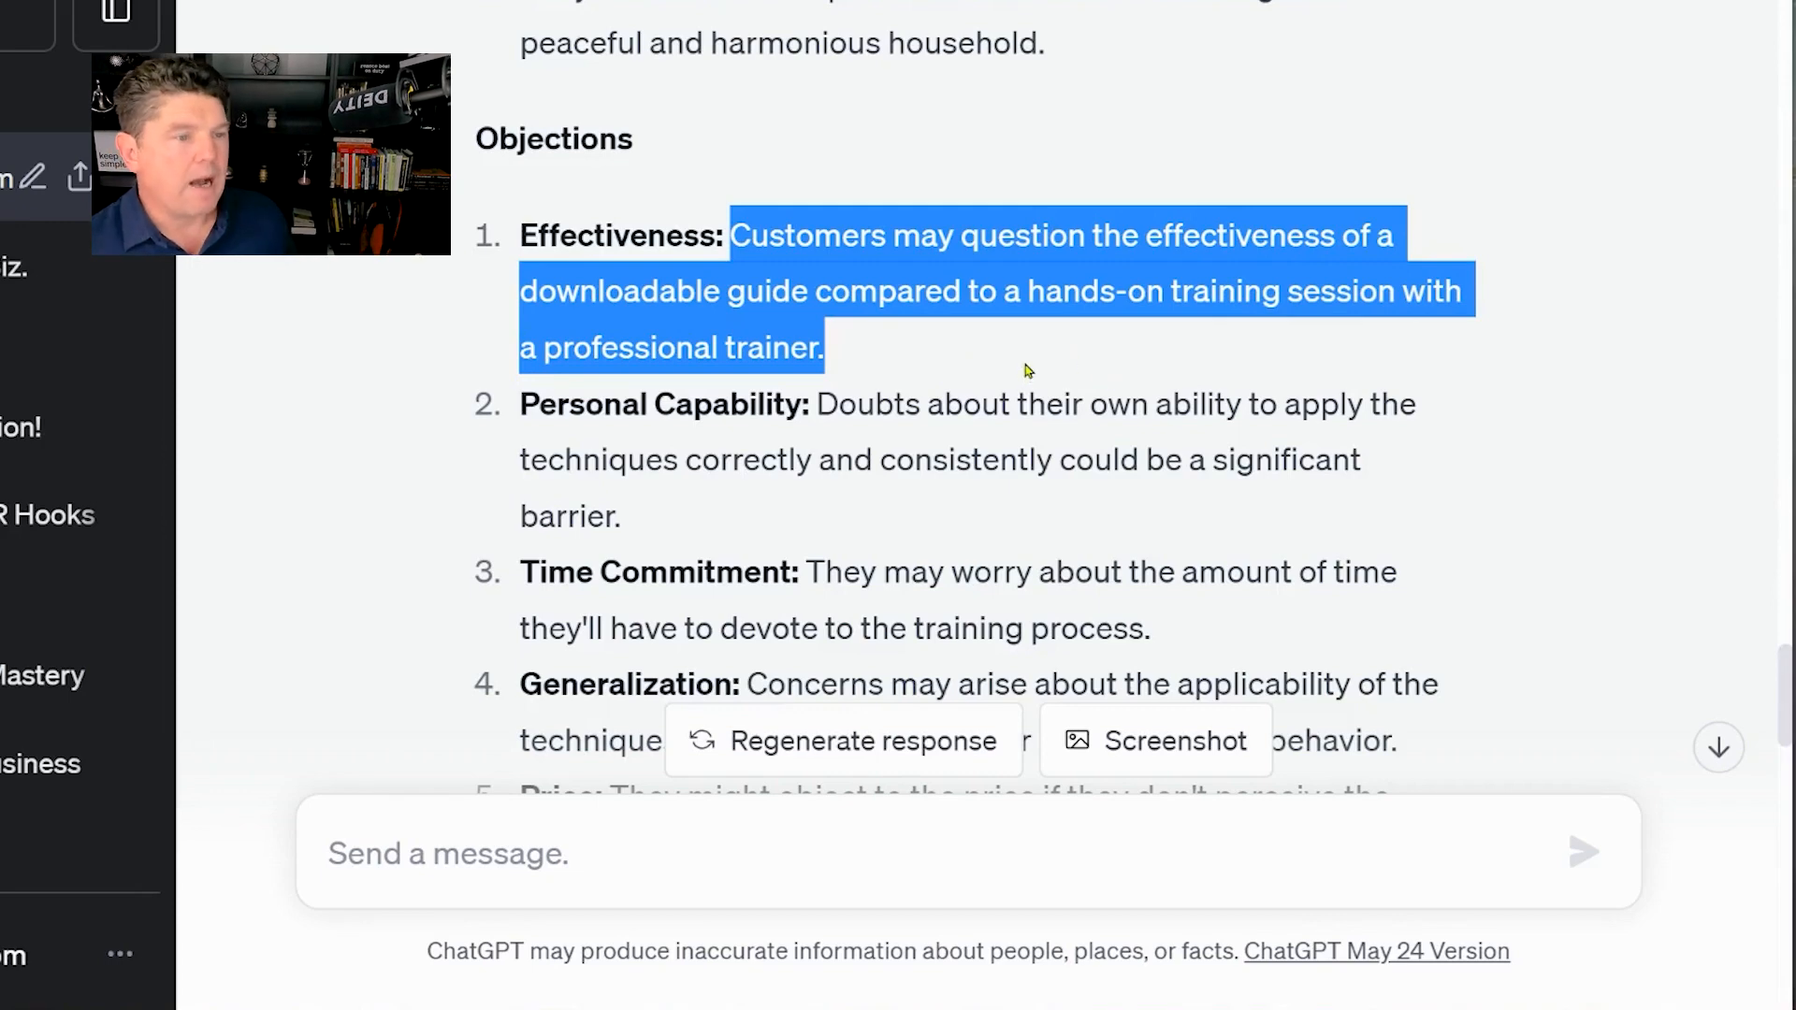
{"action": "left_click", "coordinate": [937, 345]}
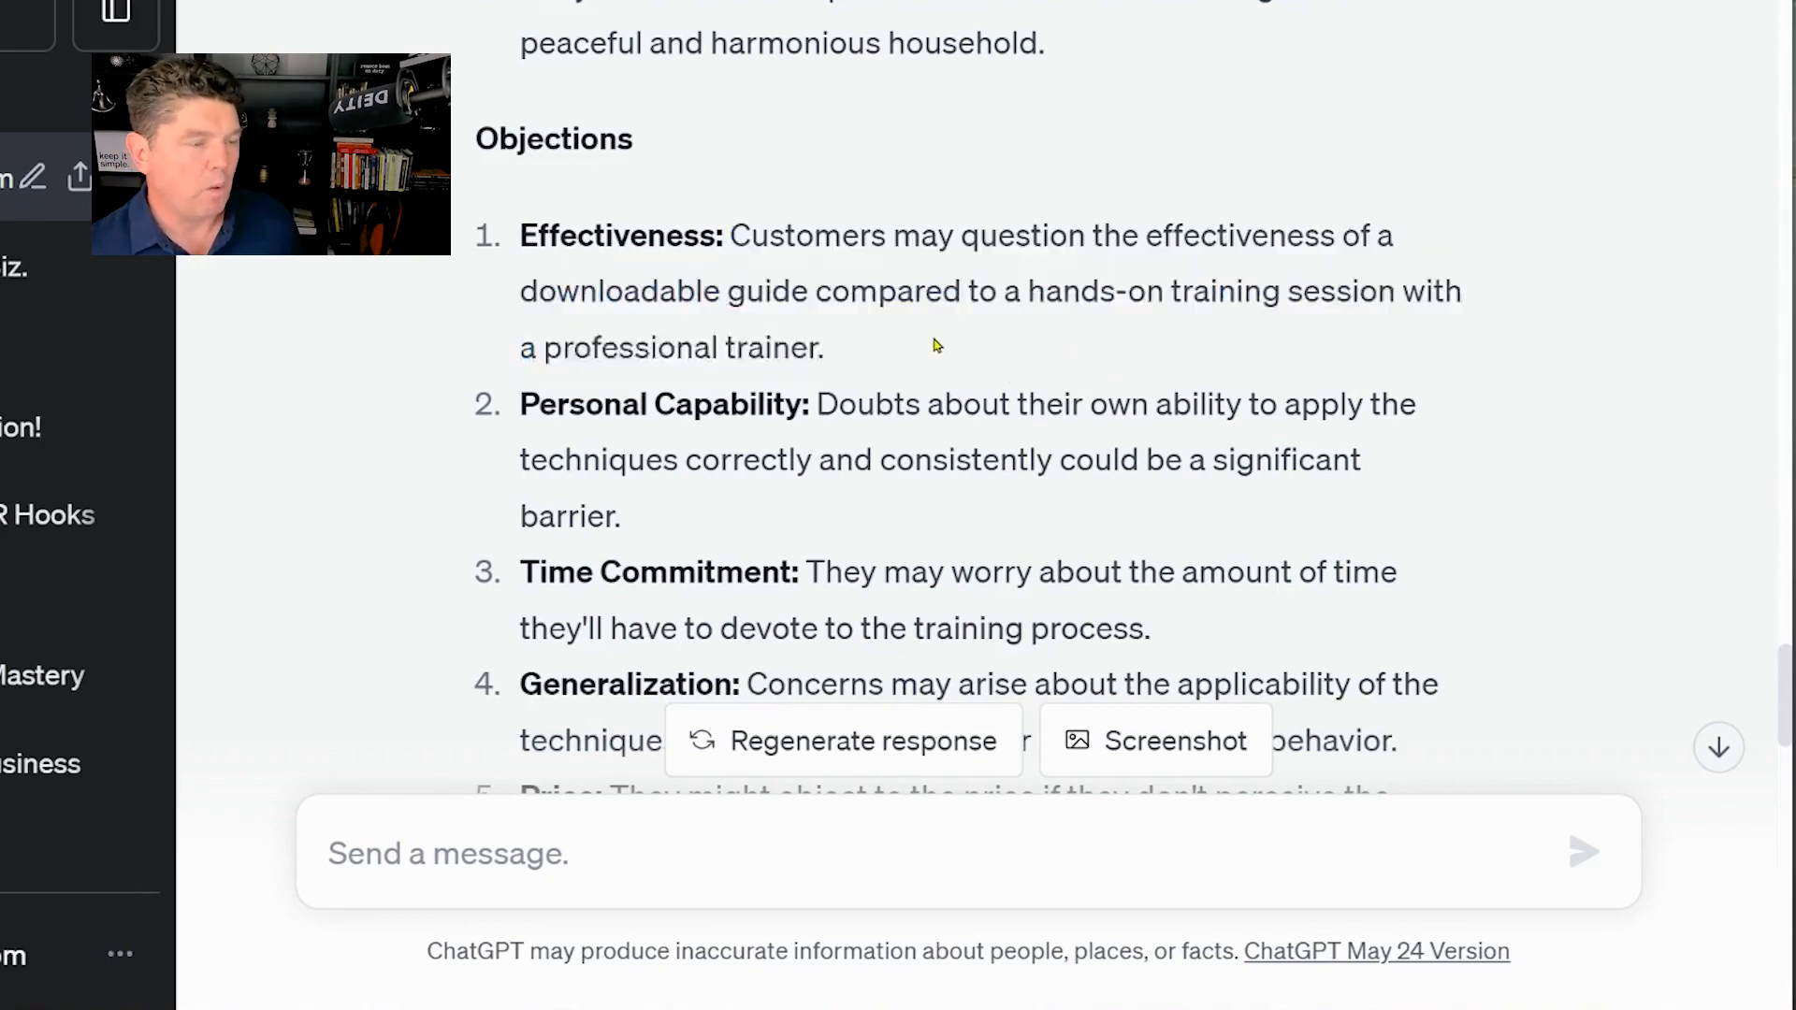
{"action": "scroll", "coordinate": [941, 347], "scroll_direction": "down", "scroll_amount": 2}
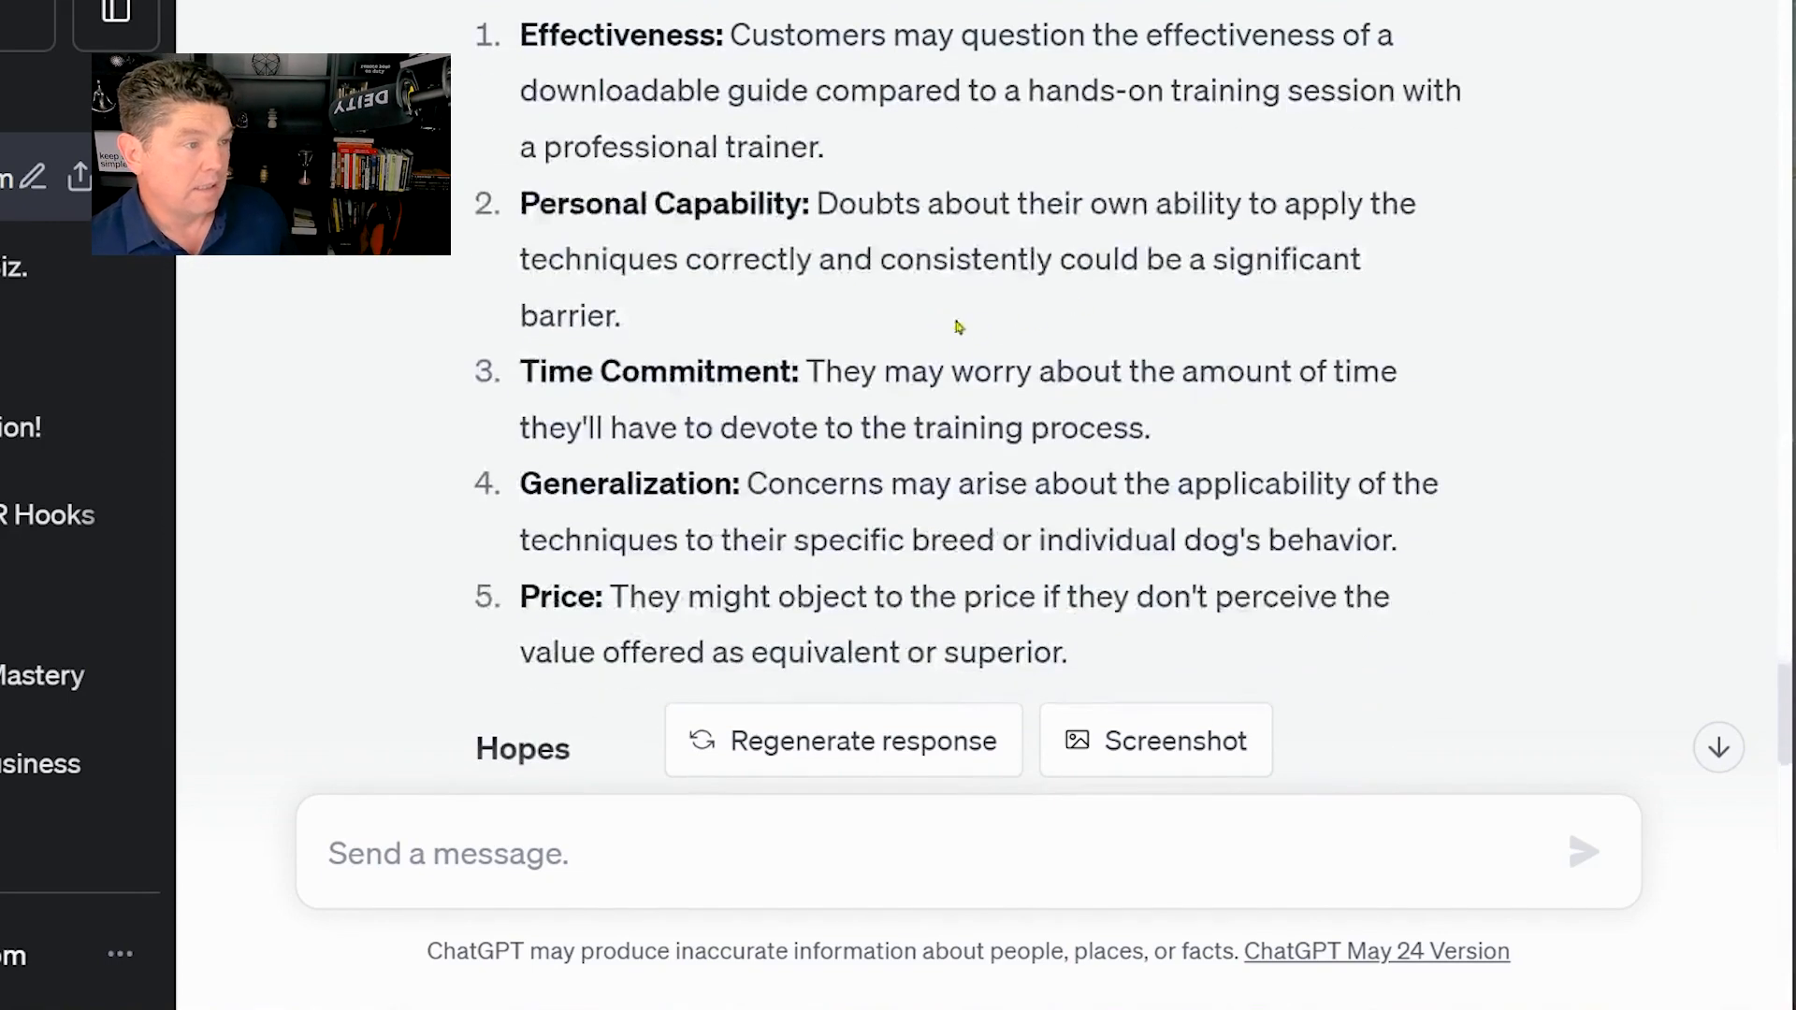
{"action": "left_click_drag", "start_coordinate": [818, 201], "coordinate": [1268, 290]}
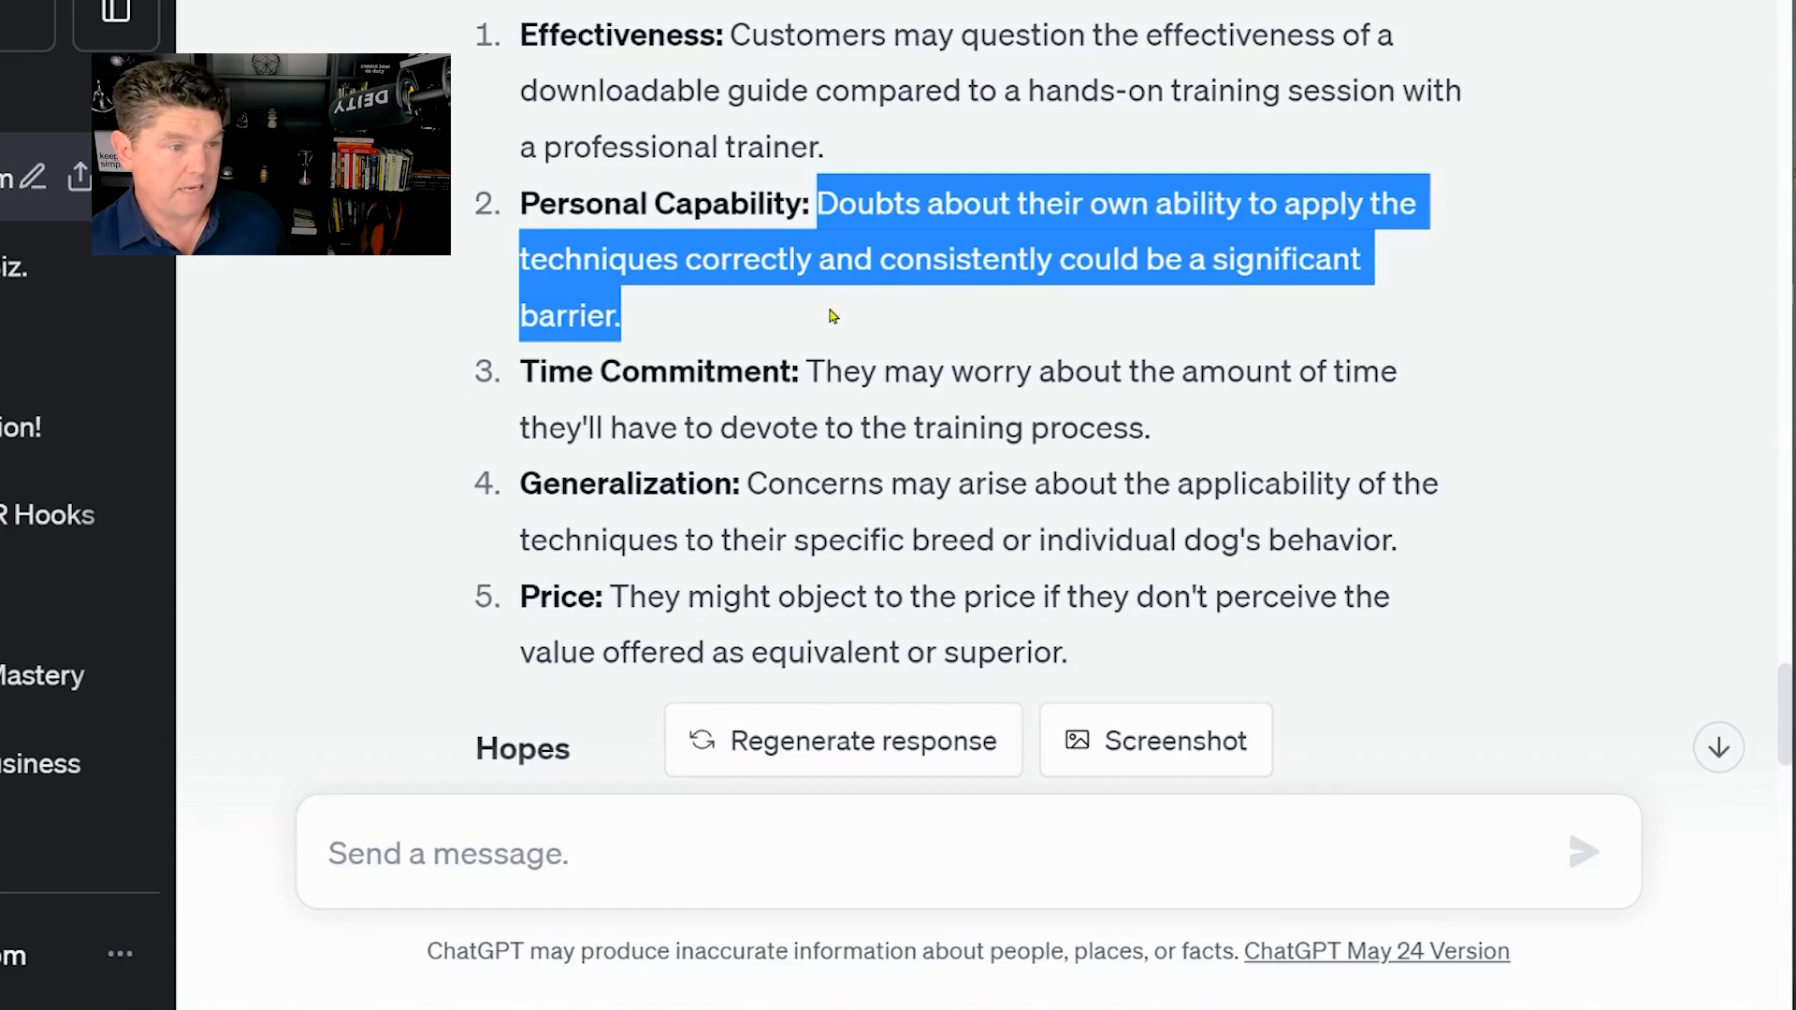
{"action": "left_click", "coordinate": [896, 286]}
{"action": "scroll", "coordinate": [909, 288], "scroll_direction": "down", "scroll_amount": 2}
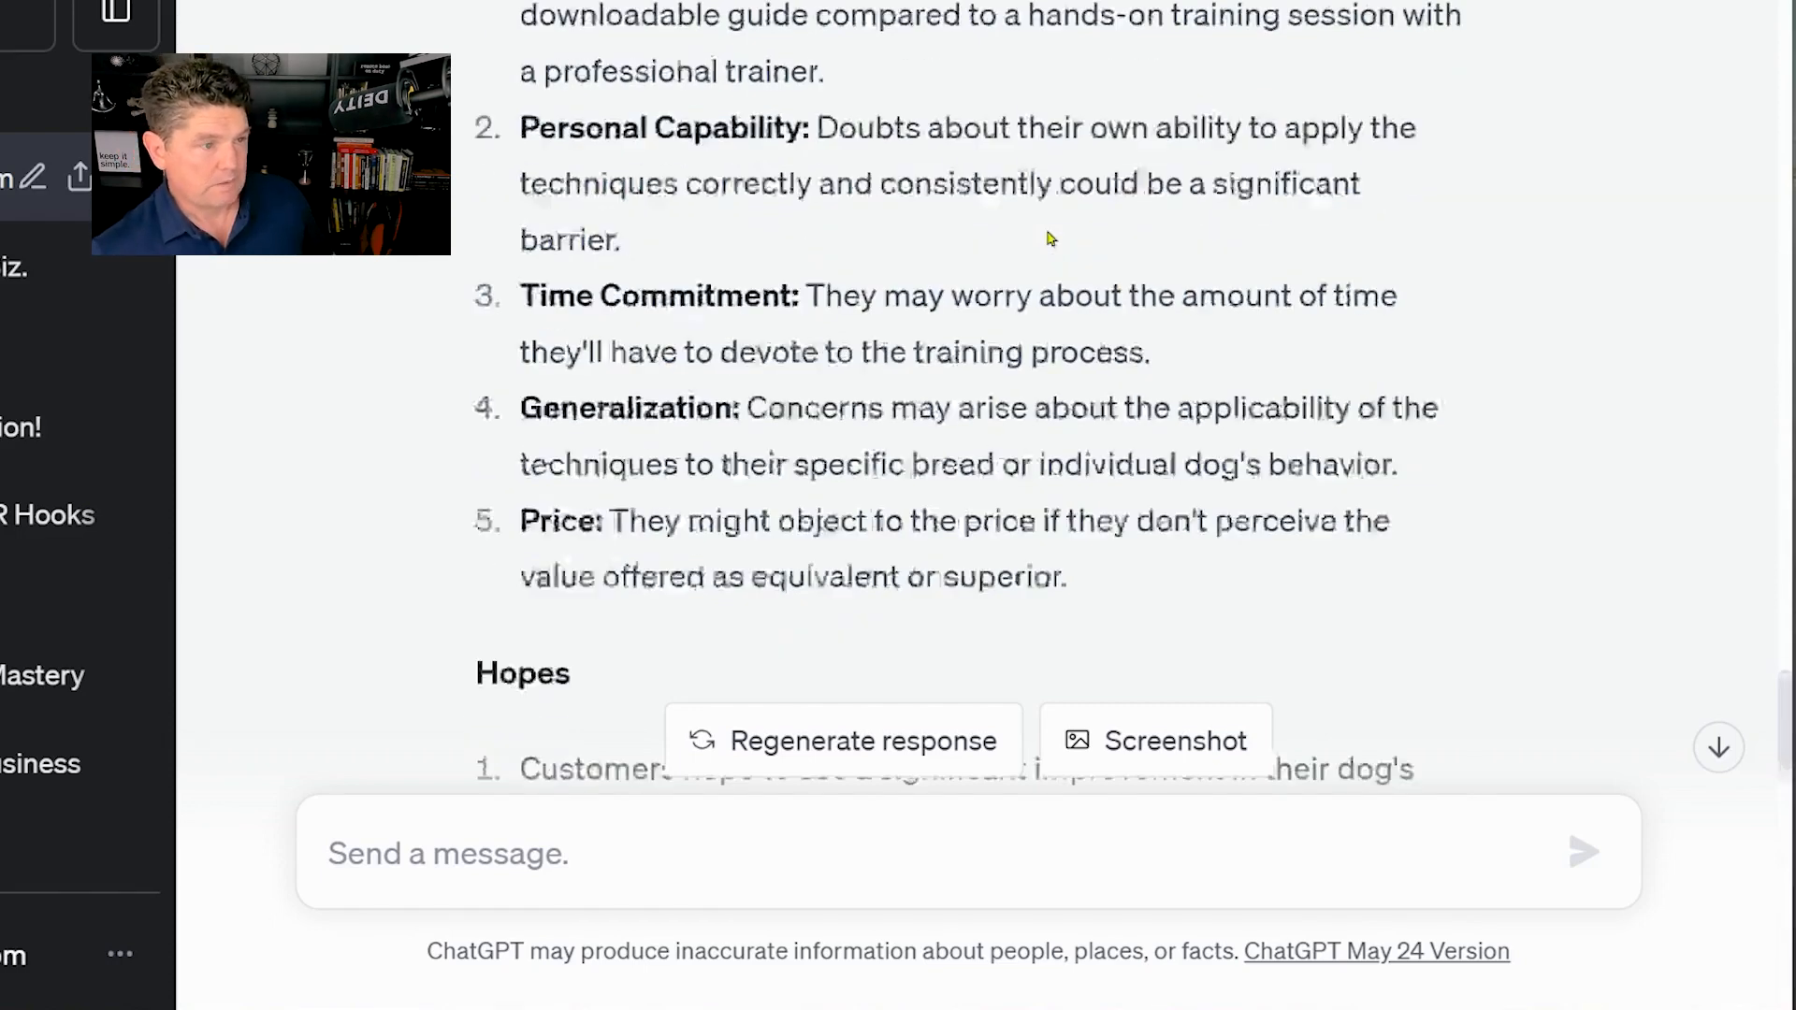
Examine the objections about time commitment, generalization and price, including the wording on perceived value
{"action": "left_click_drag", "start_coordinate": [1175, 233], "coordinate": [793, 146]}
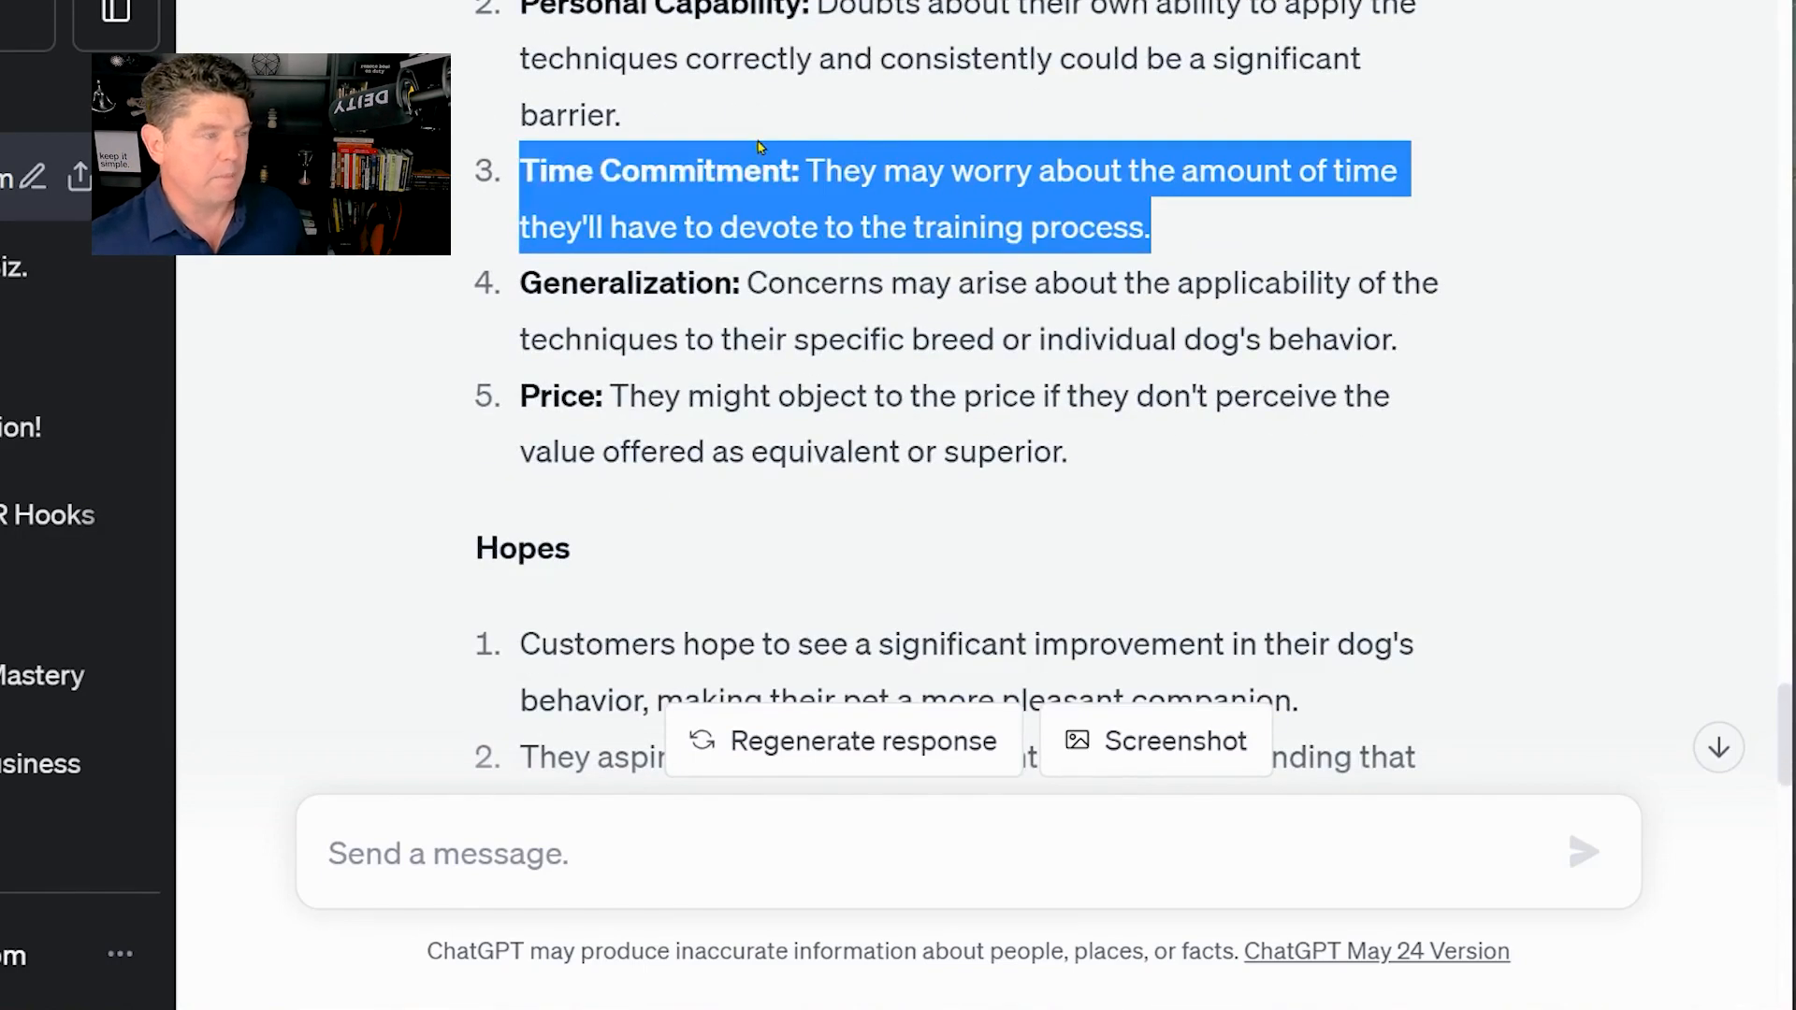
{"action": "left_click_drag", "start_coordinate": [1400, 342], "coordinate": [518, 302]}
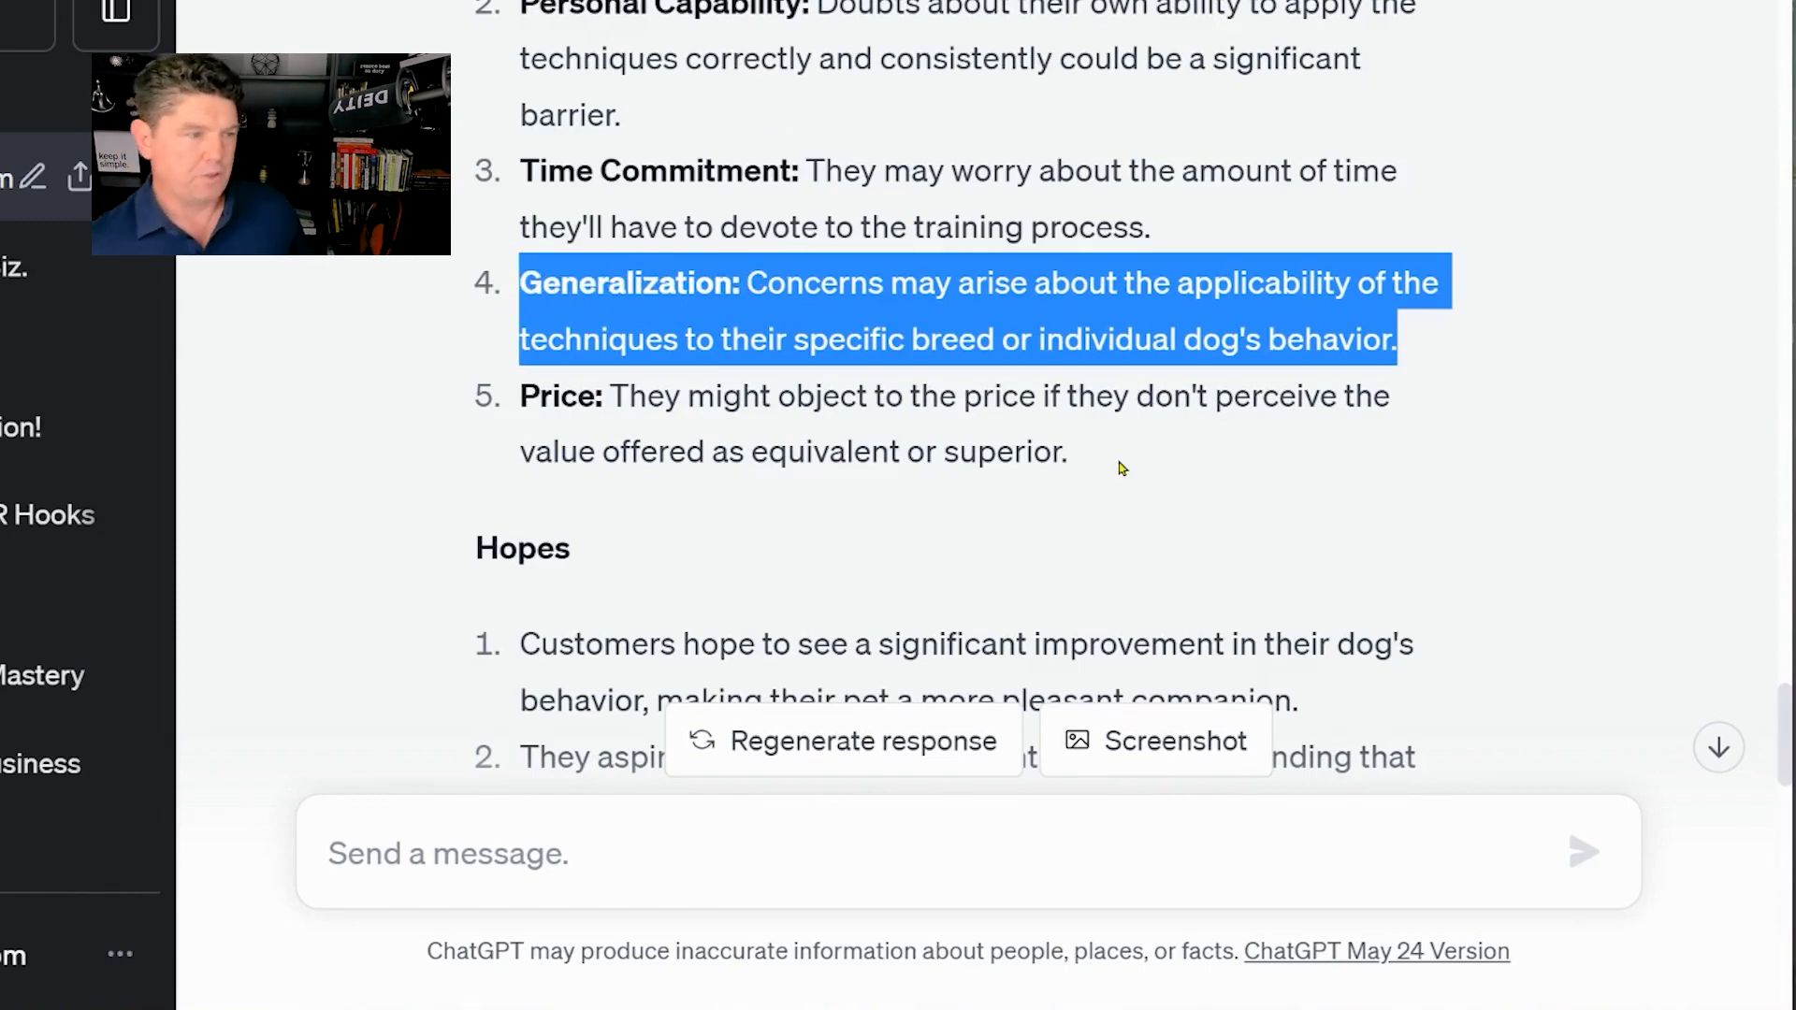
{"action": "left_click_drag", "start_coordinate": [1122, 467], "coordinate": [606, 412]}
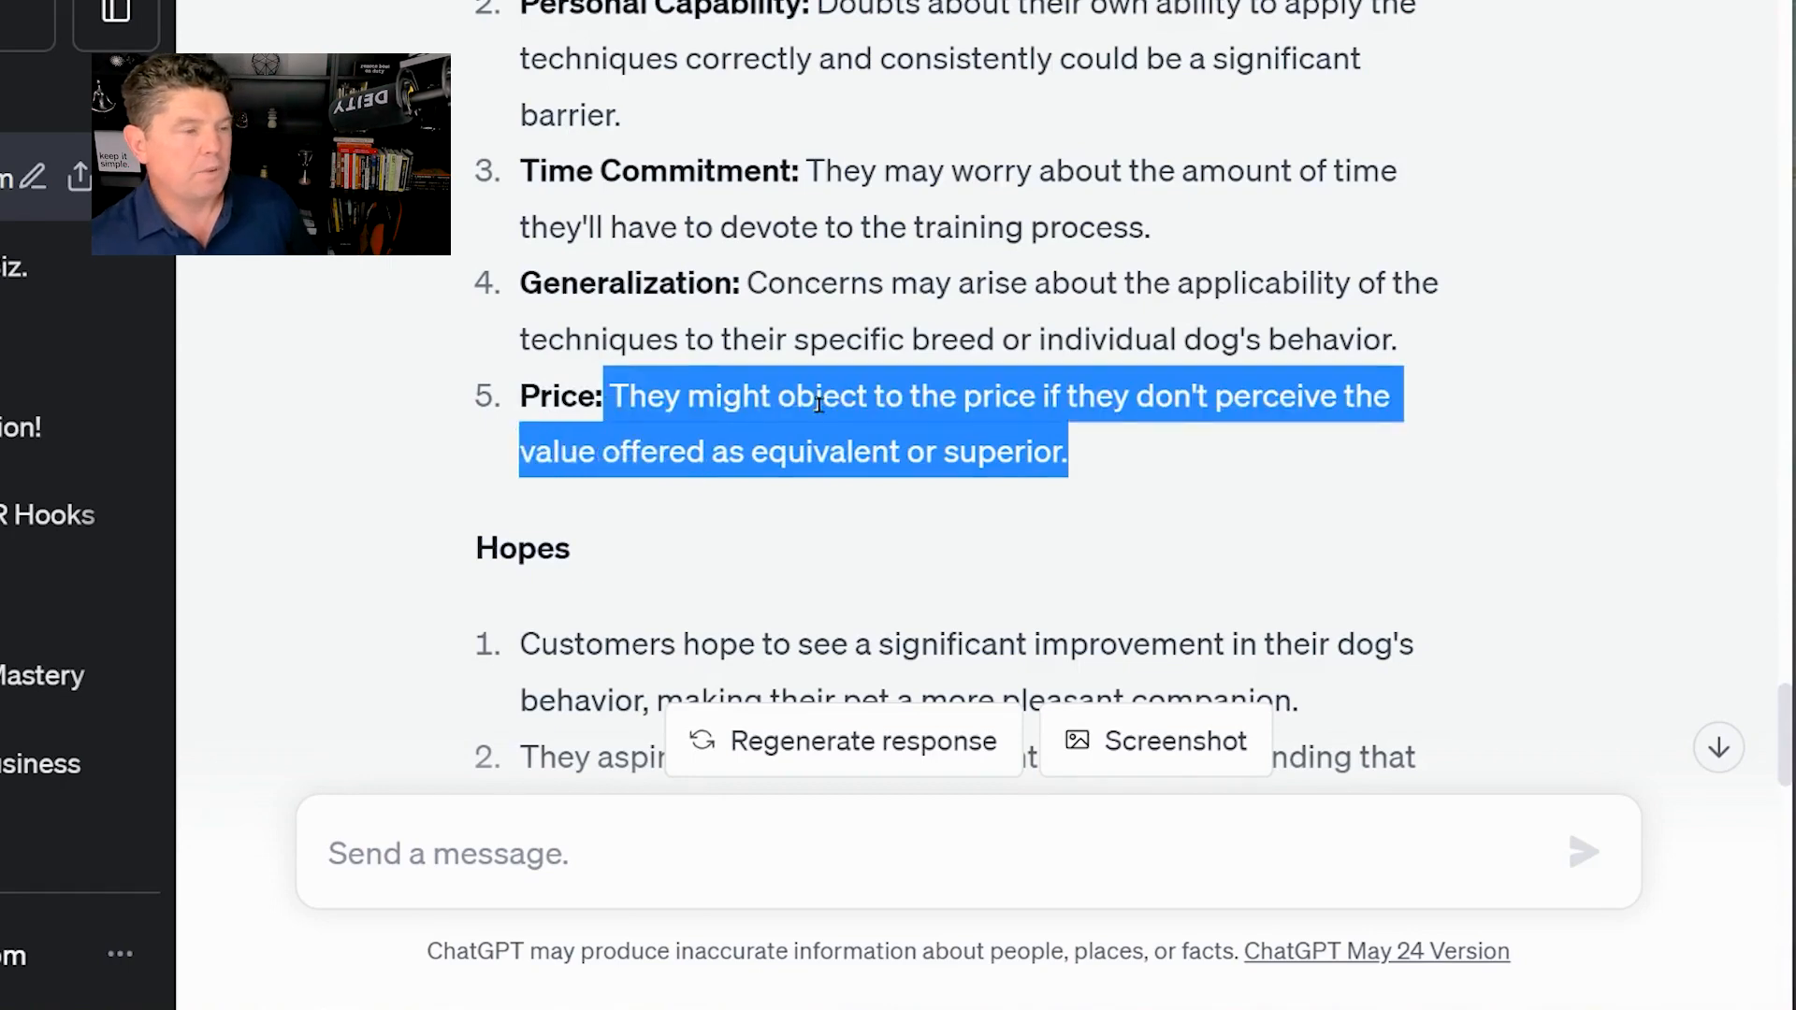
{"action": "left_click", "coordinate": [1328, 374]}
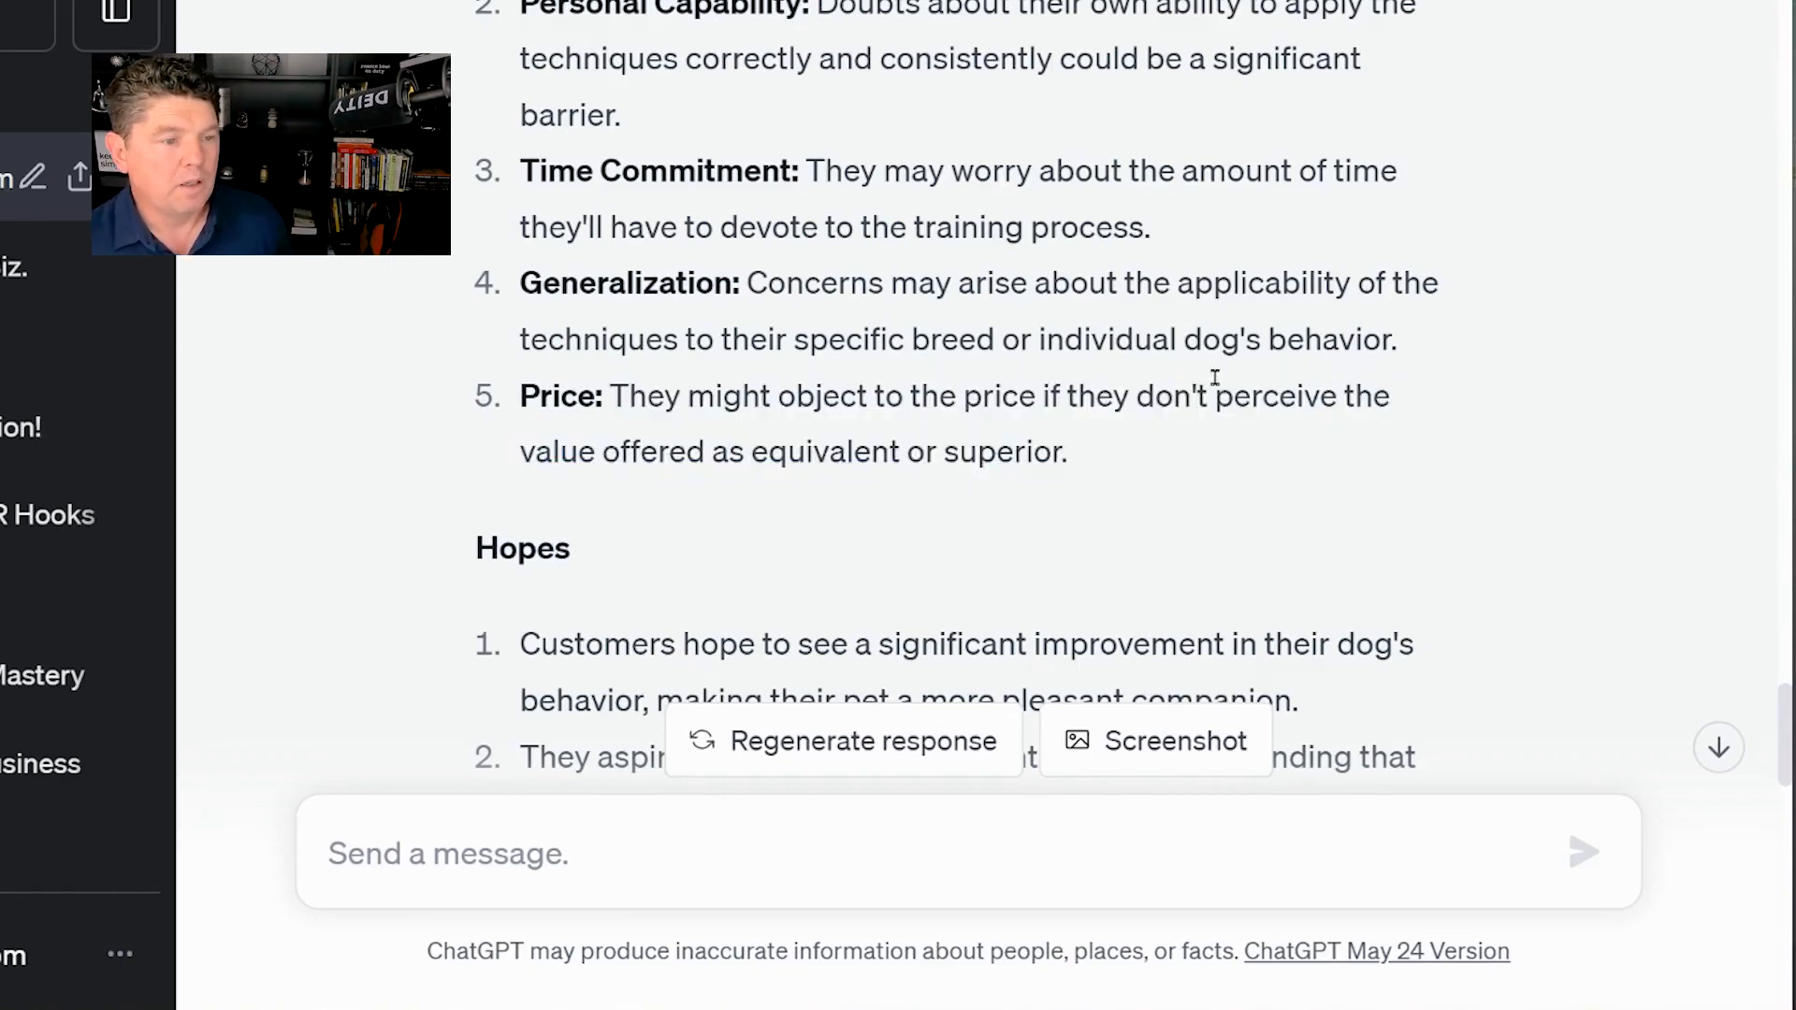
{"action": "left_click_drag", "start_coordinate": [1214, 377], "coordinate": [1346, 396]}
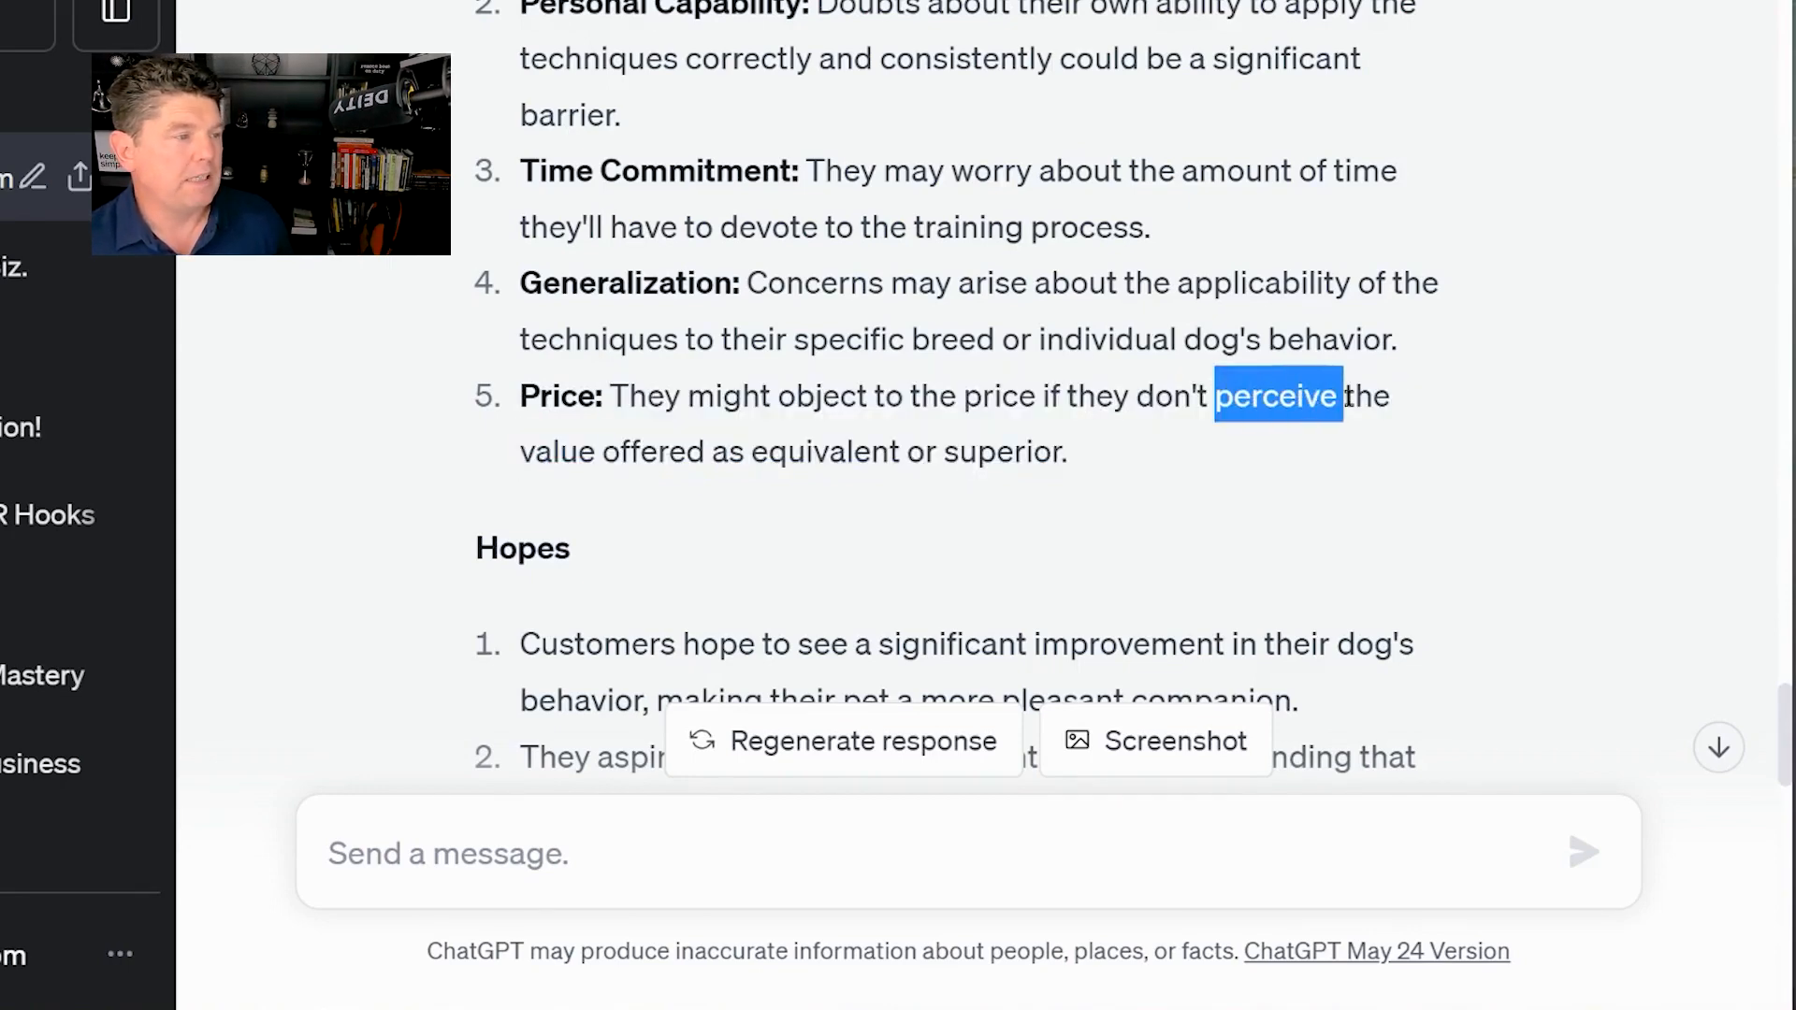
{"action": "left_click", "coordinate": [542, 431]}
Read through the customers' hopes and insecurities down to the closing paragraph on the emotional outcome of using the guide
{"action": "scroll", "coordinate": [1090, 458], "scroll_direction": "down", "scroll_amount": 2}
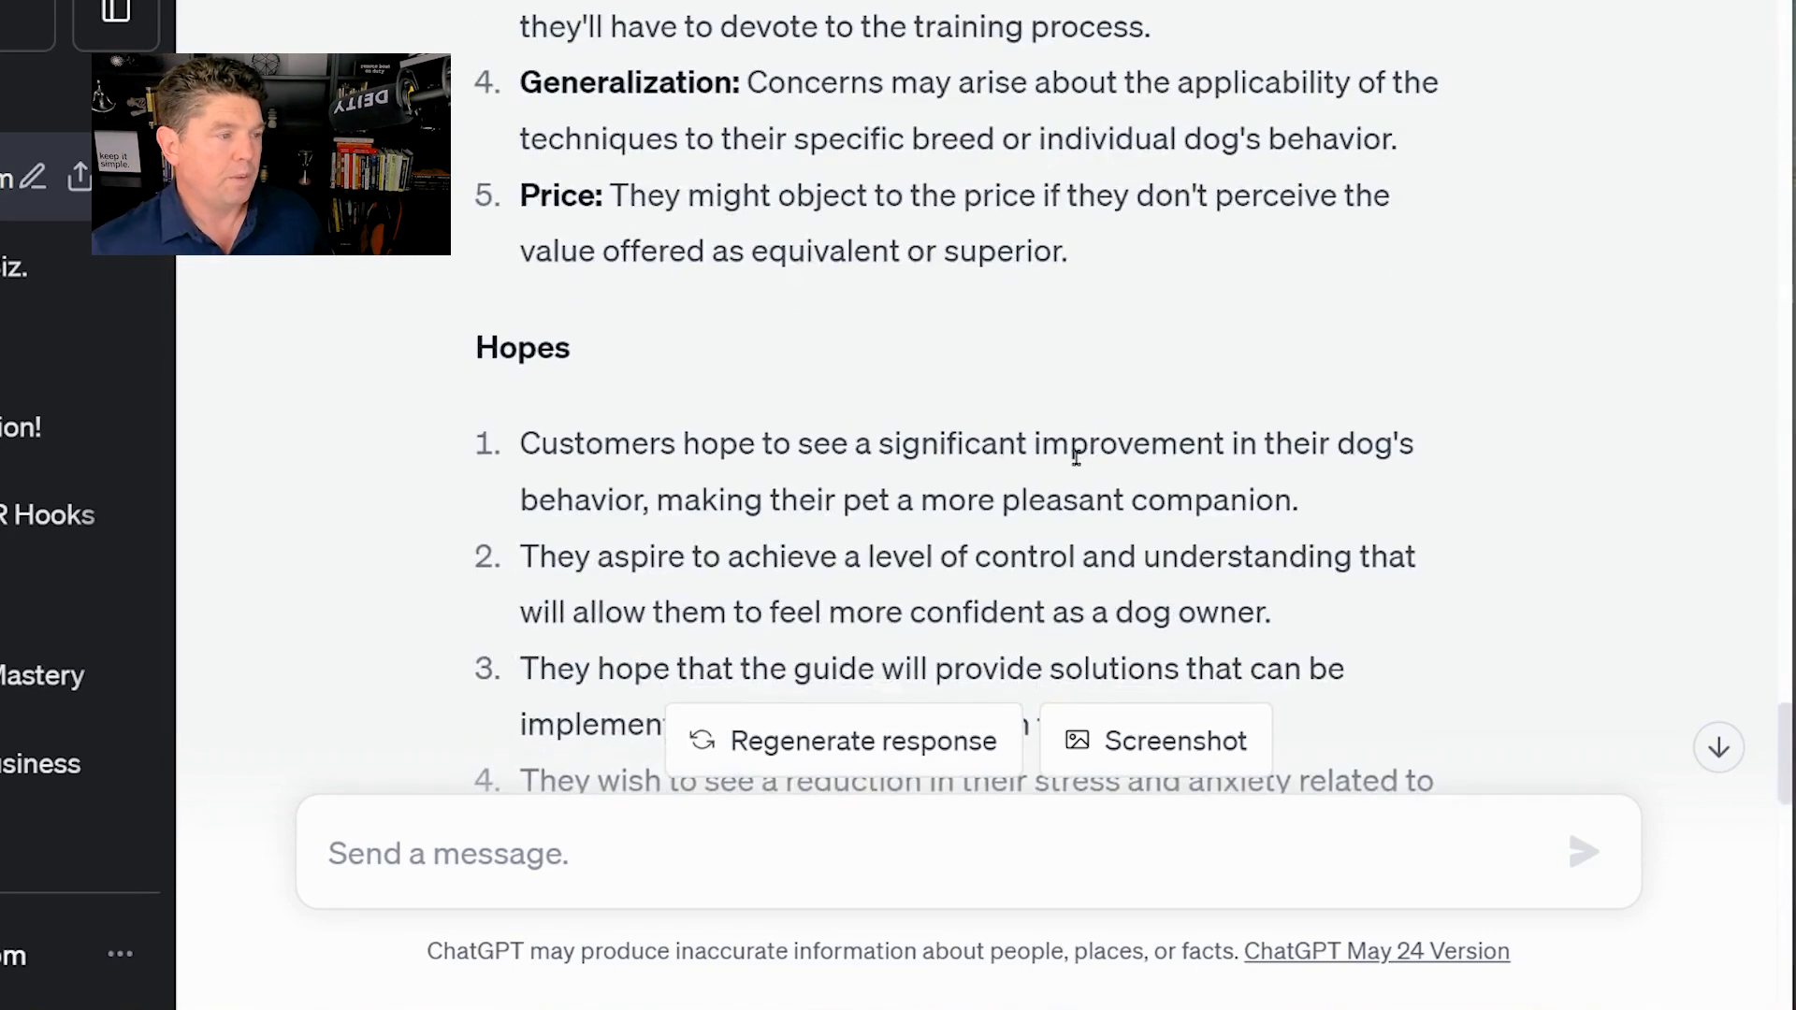
{"action": "scroll", "coordinate": [1075, 459], "scroll_direction": "down", "scroll_amount": 2}
{"action": "scroll", "coordinate": [820, 260], "scroll_direction": "down", "scroll_amount": 2}
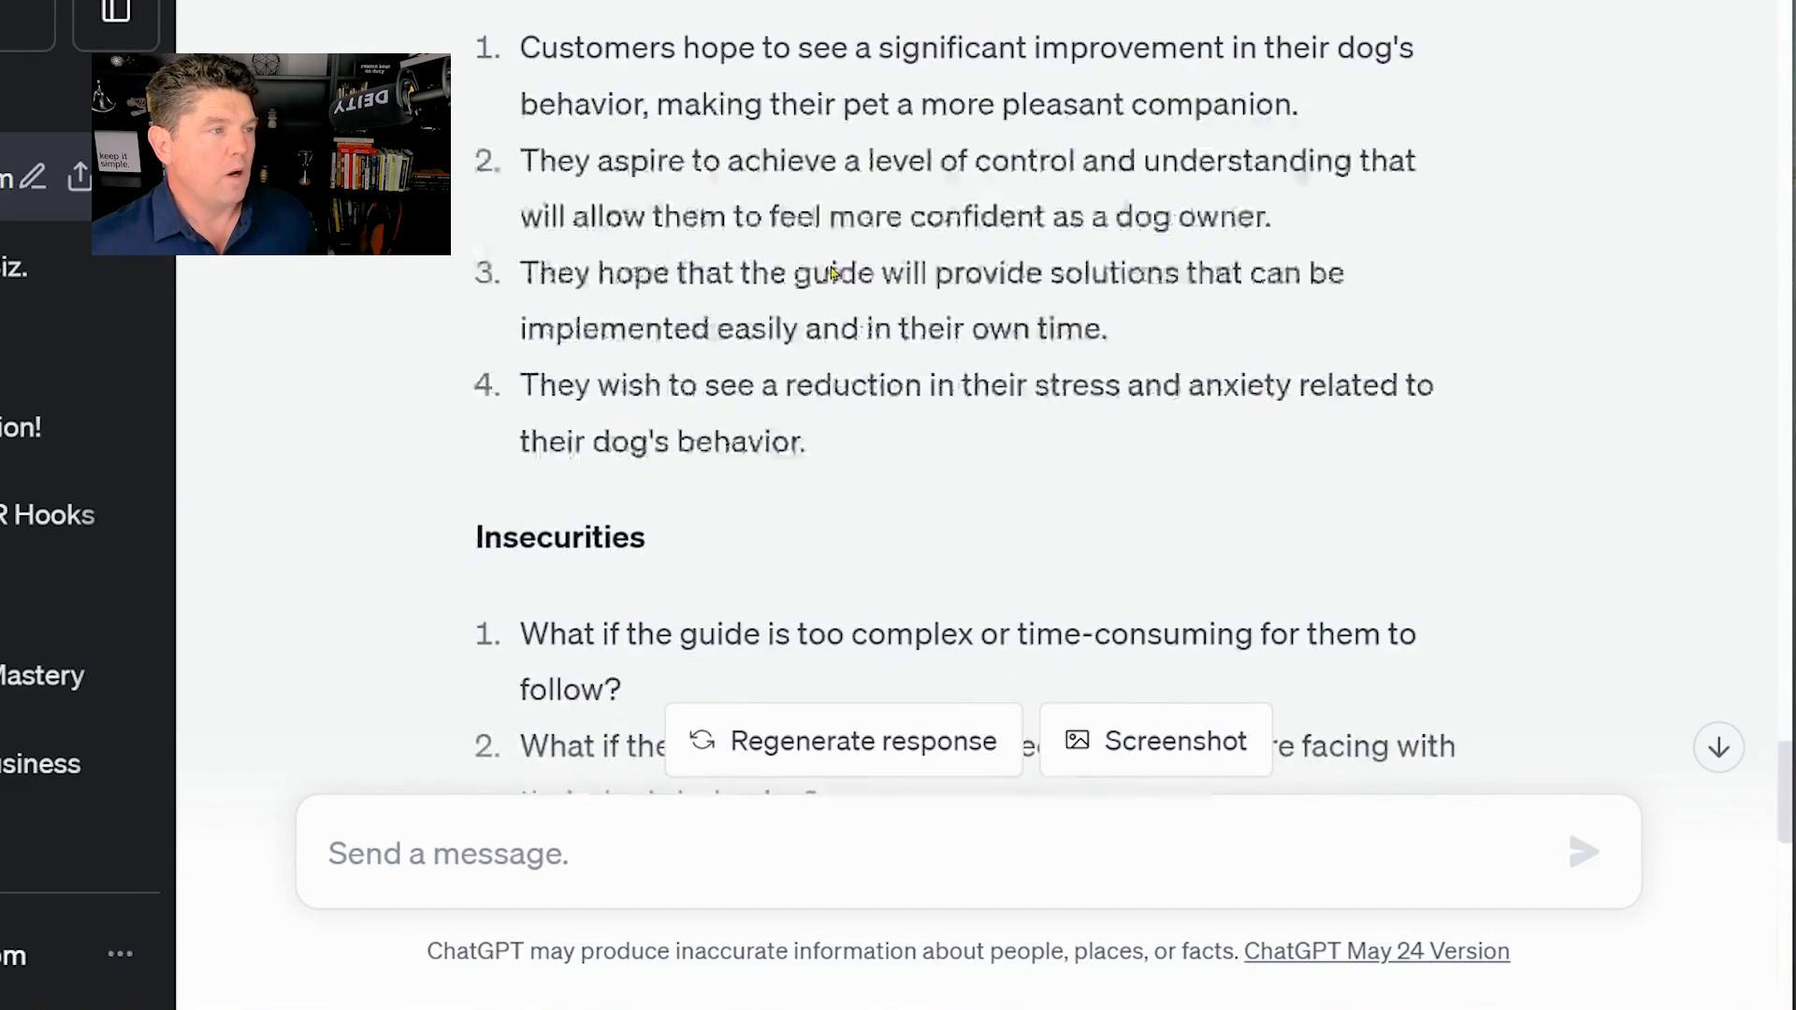
{"action": "scroll", "coordinate": [916, 290], "scroll_direction": "down", "scroll_amount": 4}
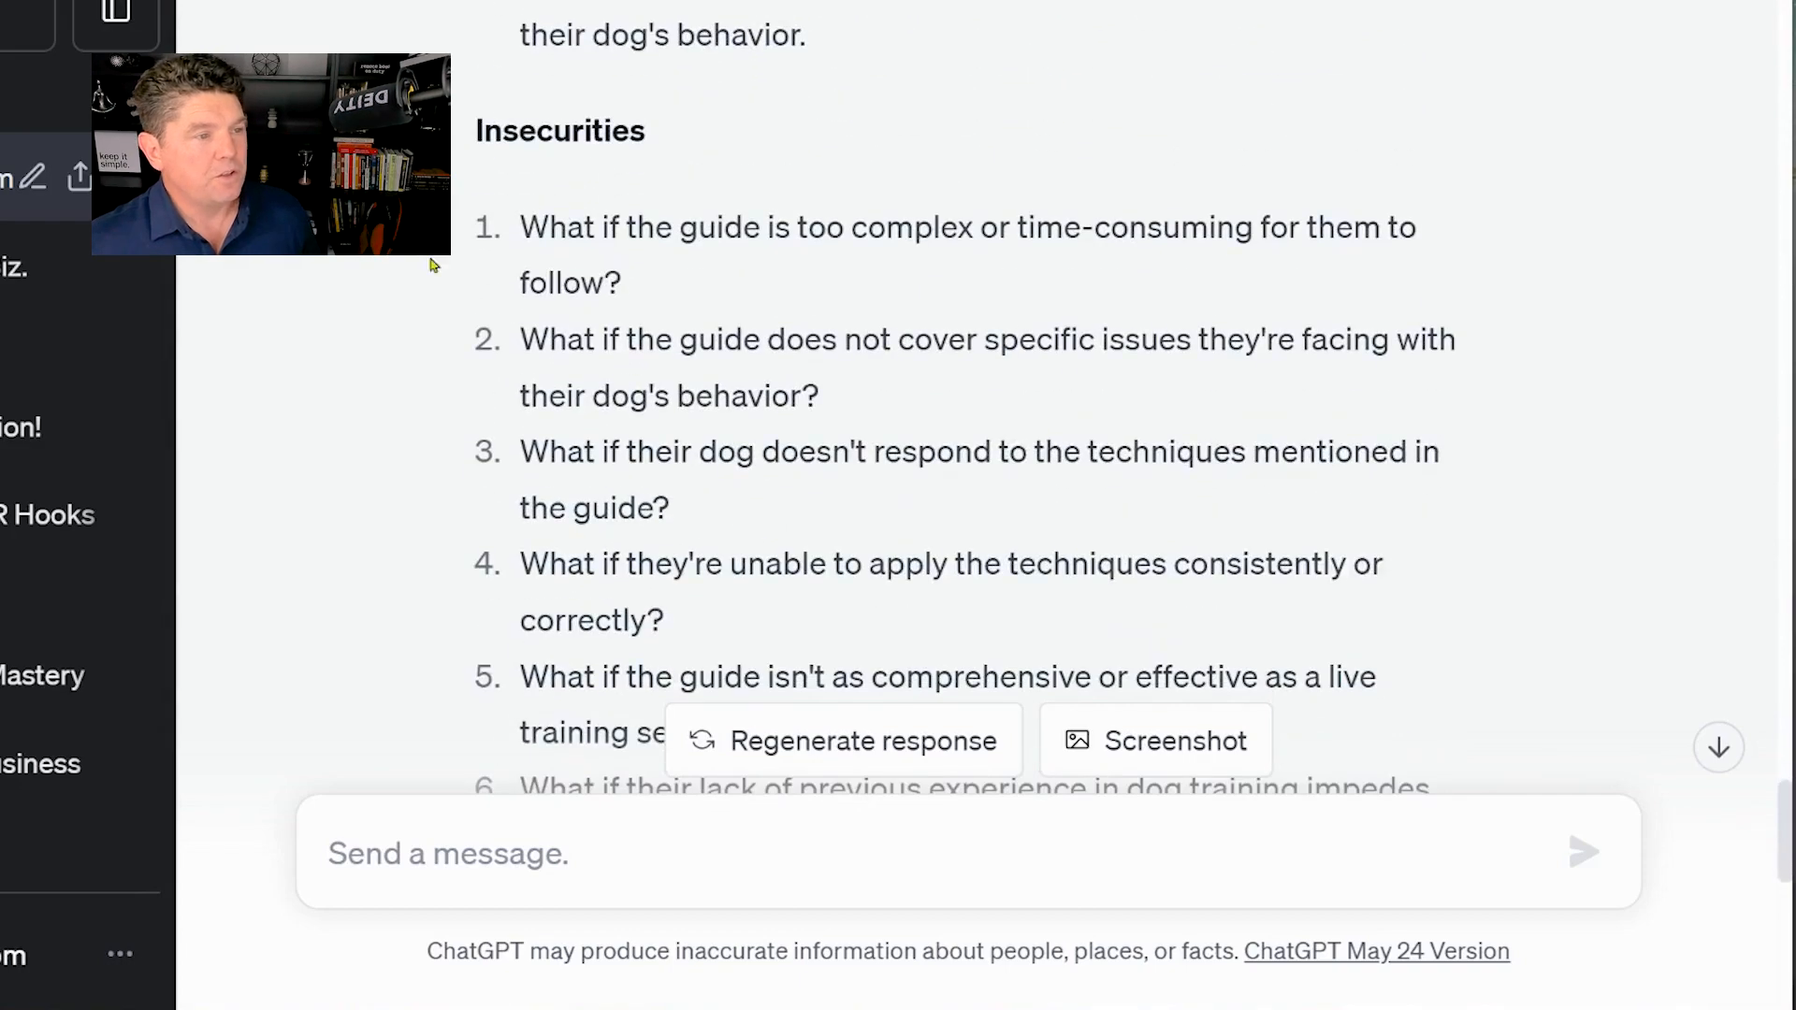
{"action": "scroll", "coordinate": [664, 374], "scroll_direction": "down", "scroll_amount": 13}
{"action": "left_click_drag", "start_coordinate": [688, 529], "coordinate": [495, 87]}
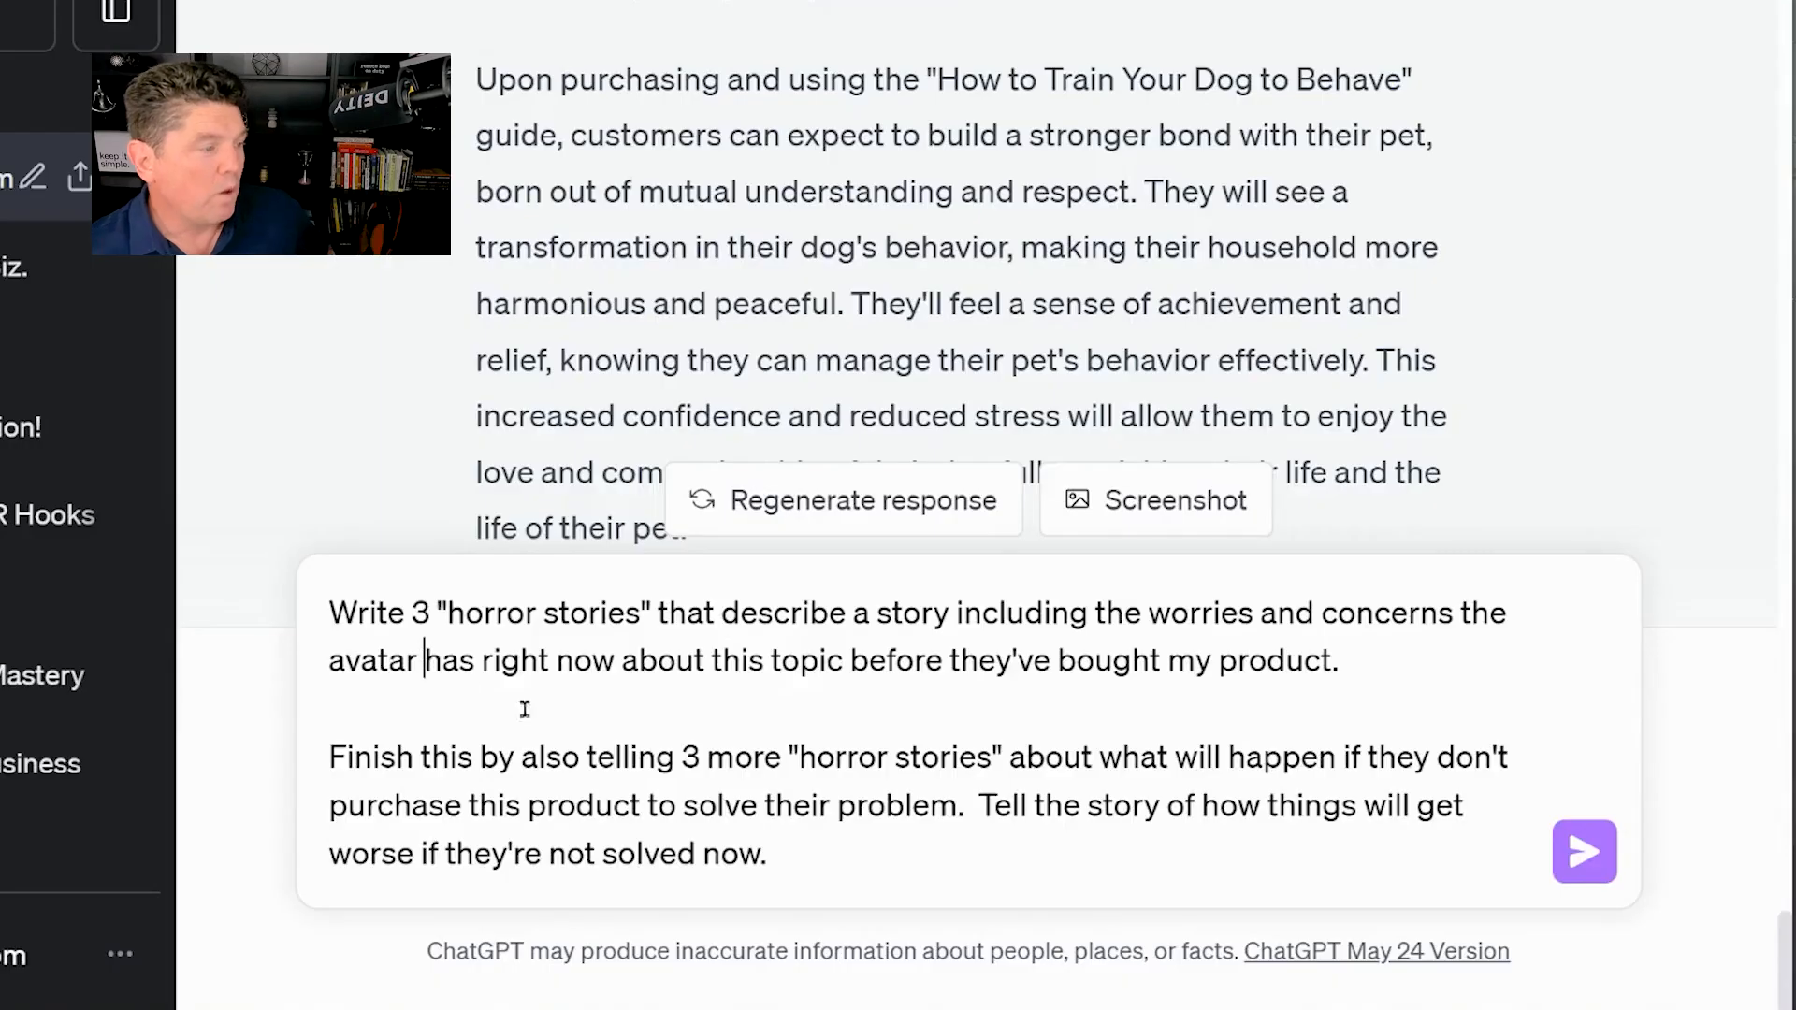
Check and send the prompt requesting 3 "horror stories" about the avatar's current worries and 3 more about not purchasing the product
{"action": "left_click_drag", "start_coordinate": [352, 600], "coordinate": [1332, 654]}
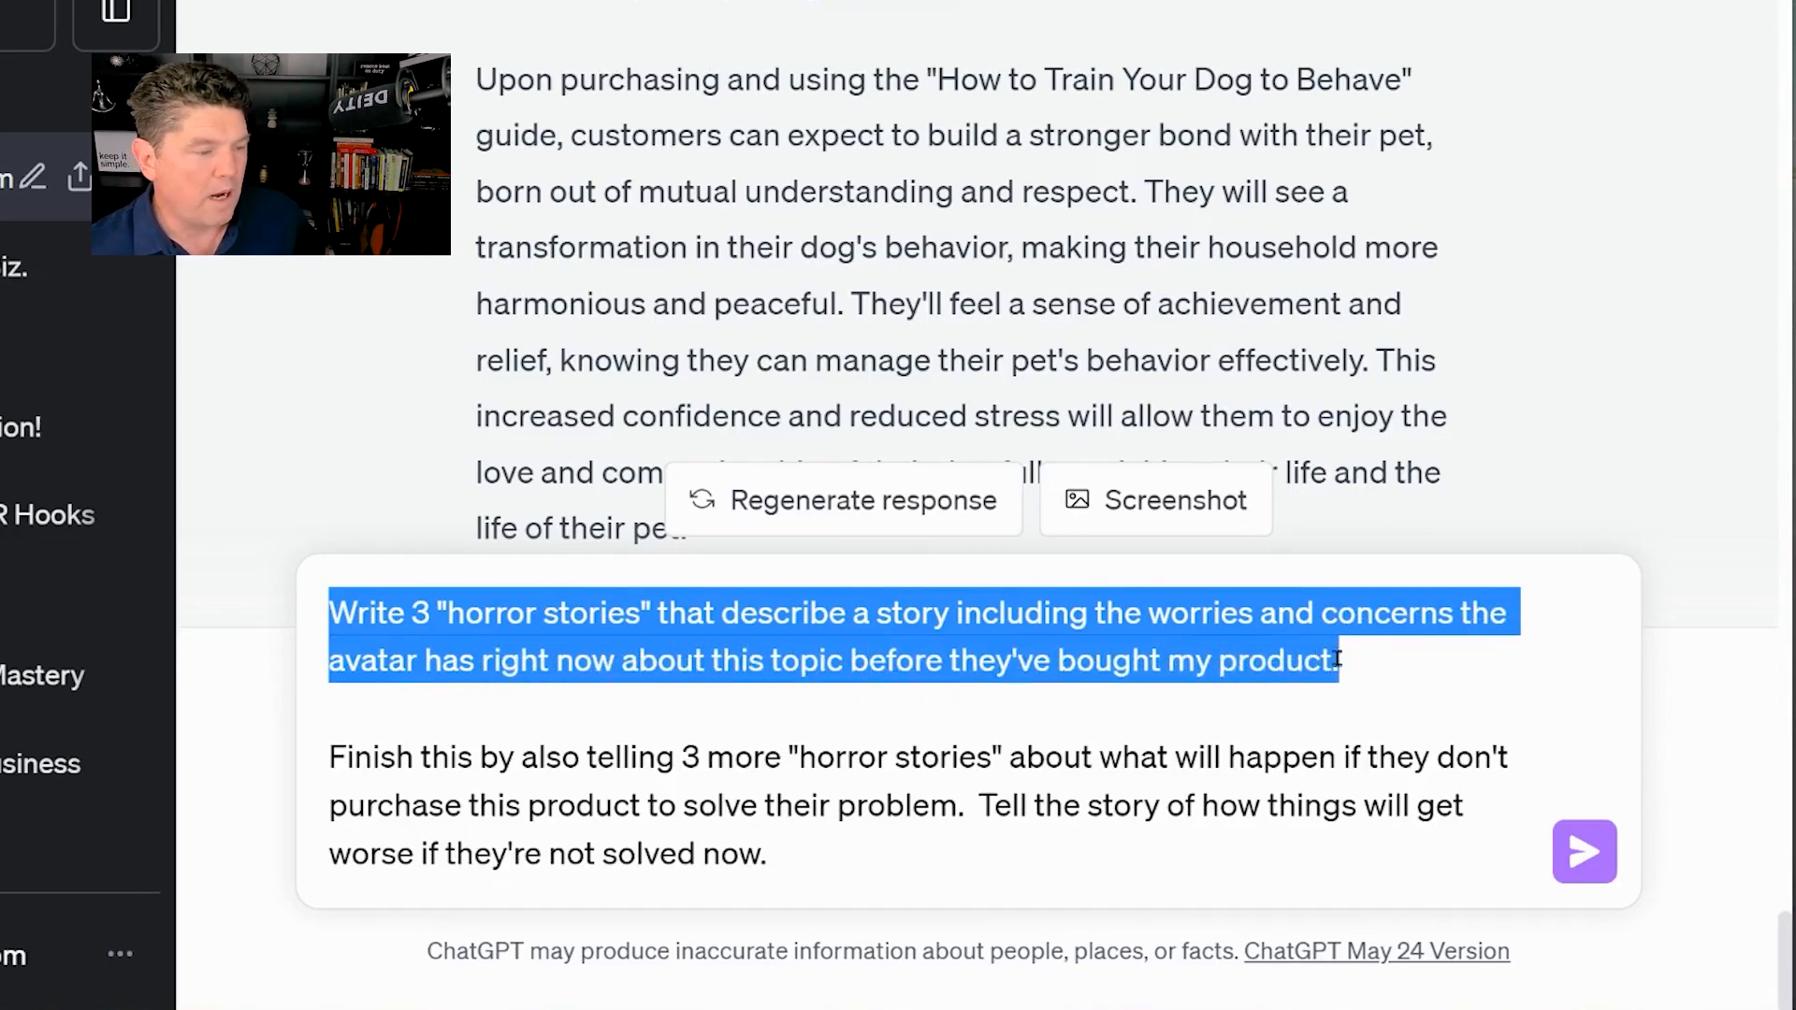
{"action": "left_click", "coordinate": [521, 804]}
{"action": "left_click_drag", "start_coordinate": [331, 746], "coordinate": [1080, 849]}
{"action": "left_click", "coordinate": [948, 842]}
{"action": "left_click", "coordinate": [800, 817]}
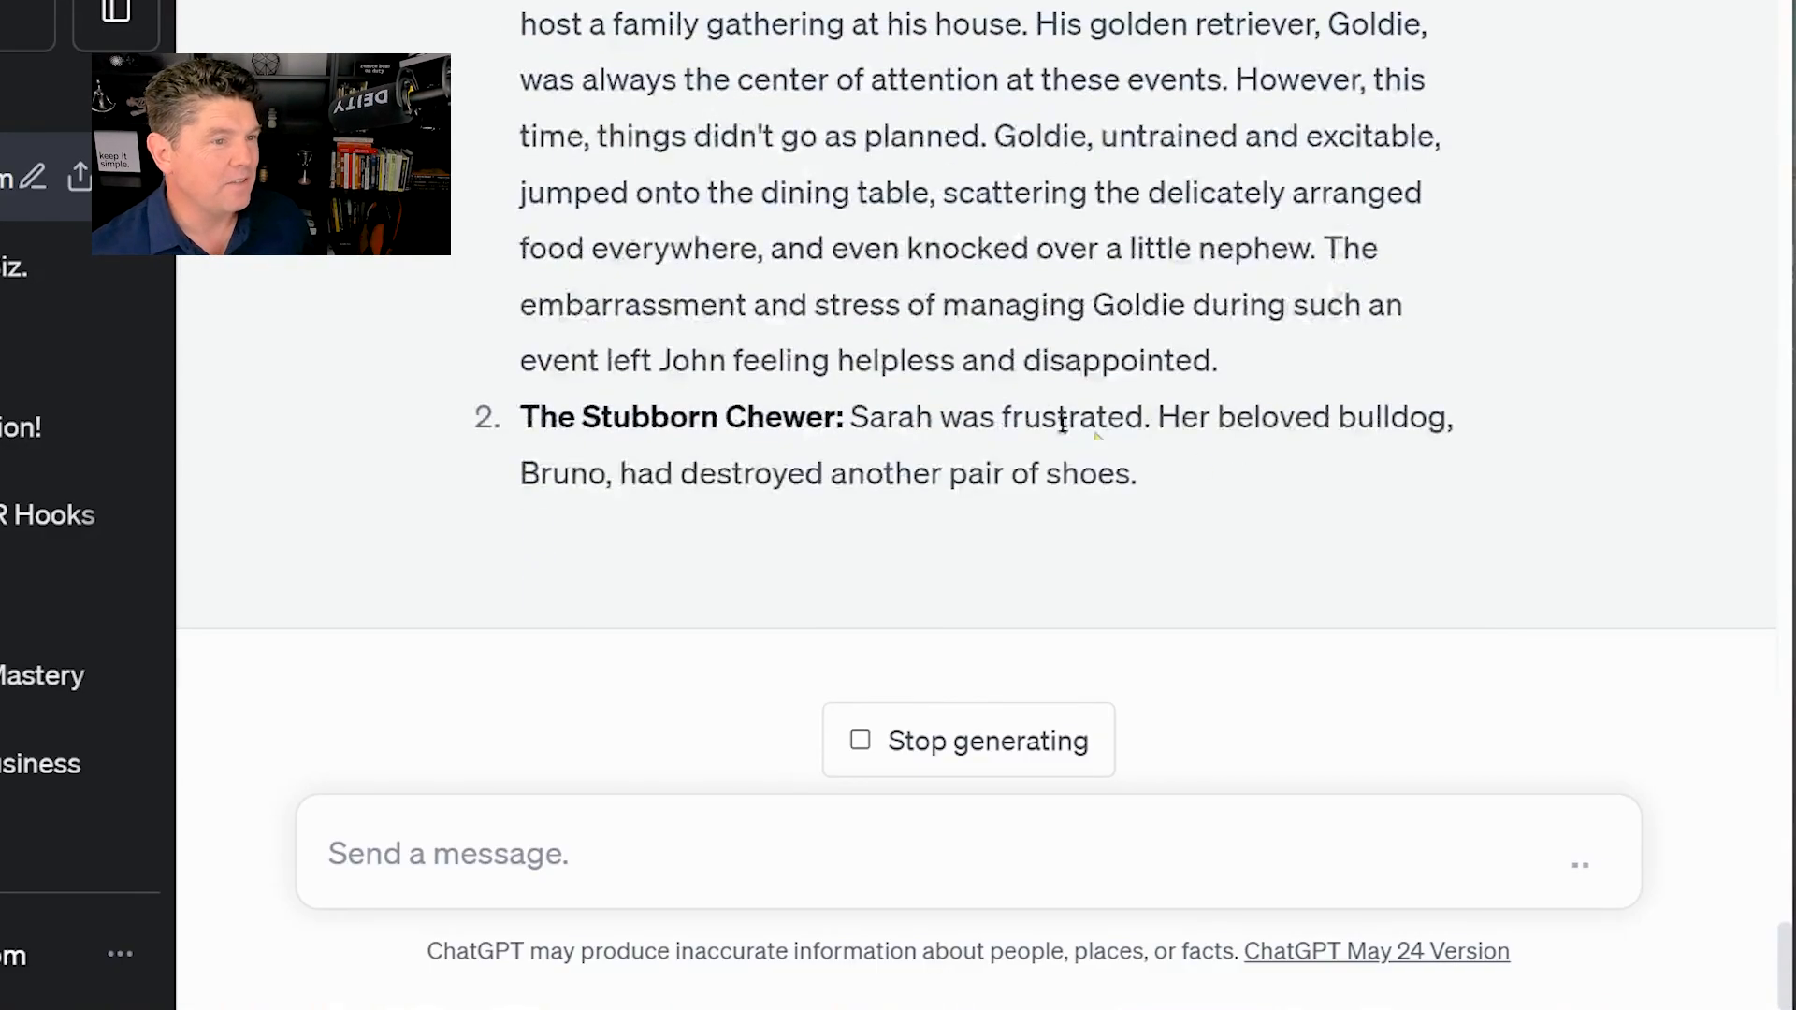
Read the first three horror stories: The Ruined Family Gathering, The Stubborn Chewer and The Aggressive Barker
{"action": "scroll", "coordinate": [1010, 426], "scroll_direction": "up", "scroll_amount": 1}
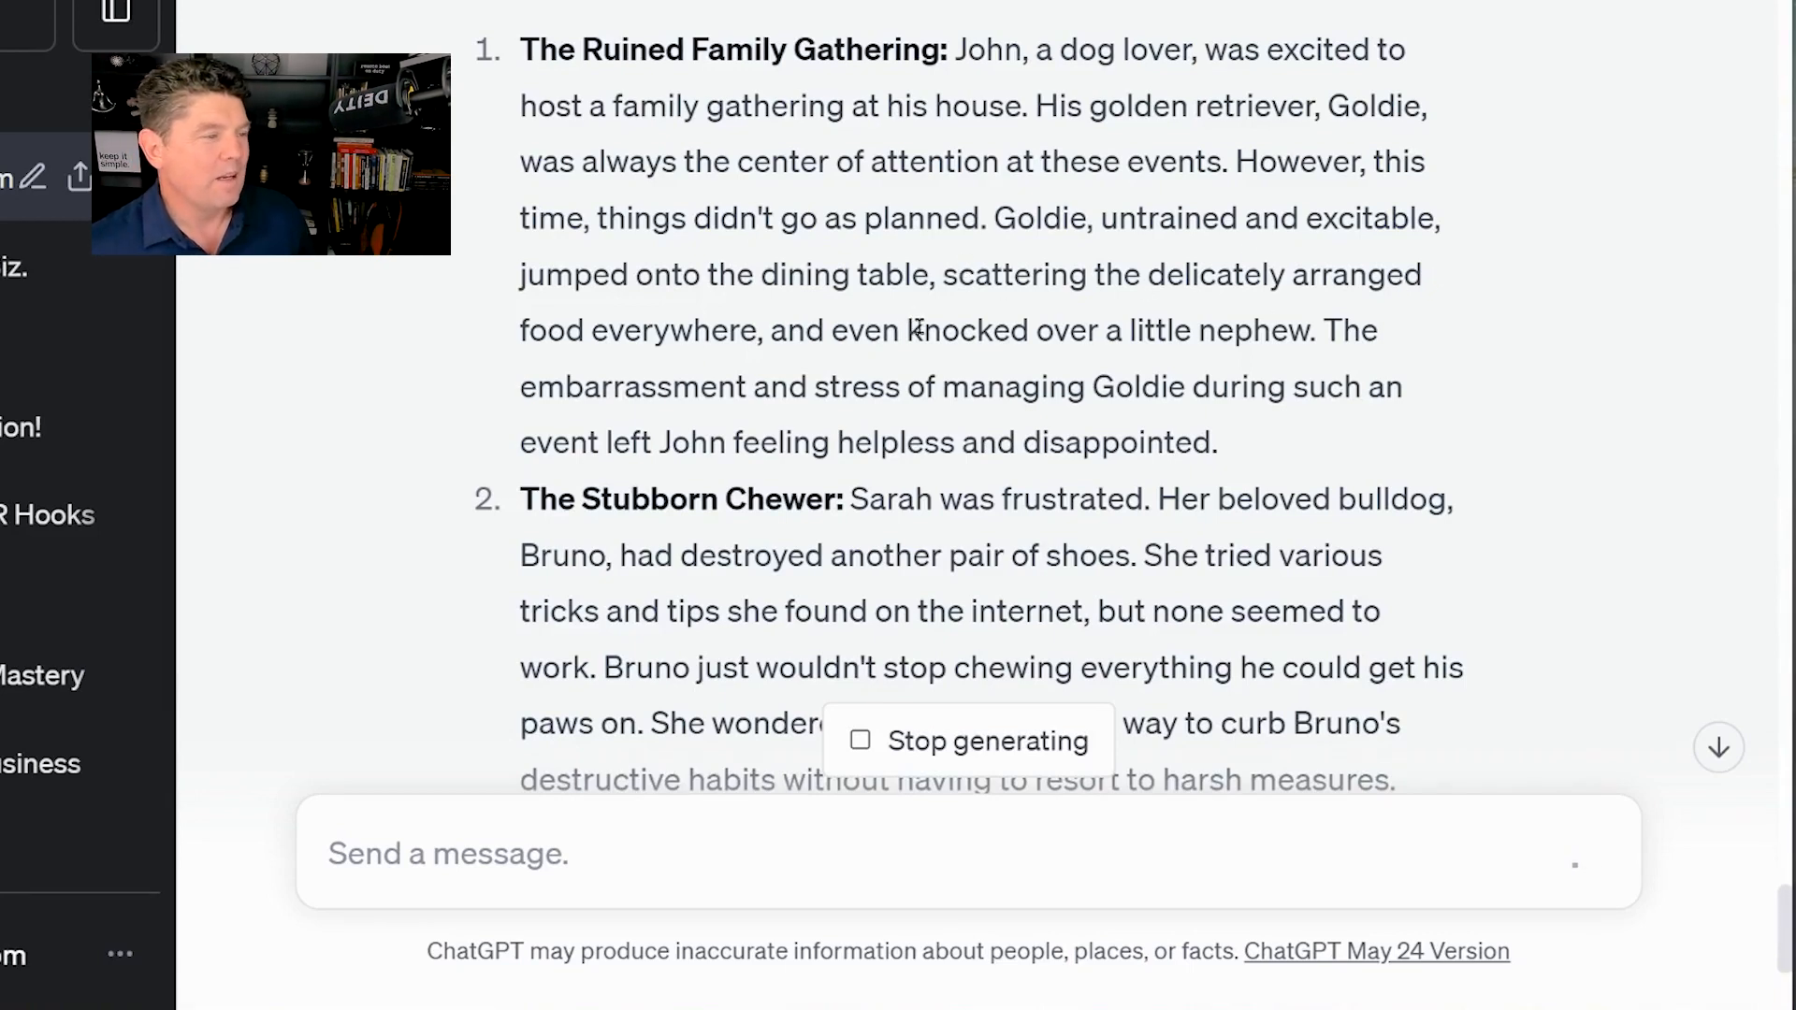
{"action": "scroll", "coordinate": [912, 335], "scroll_direction": "down", "scroll_amount": 2}
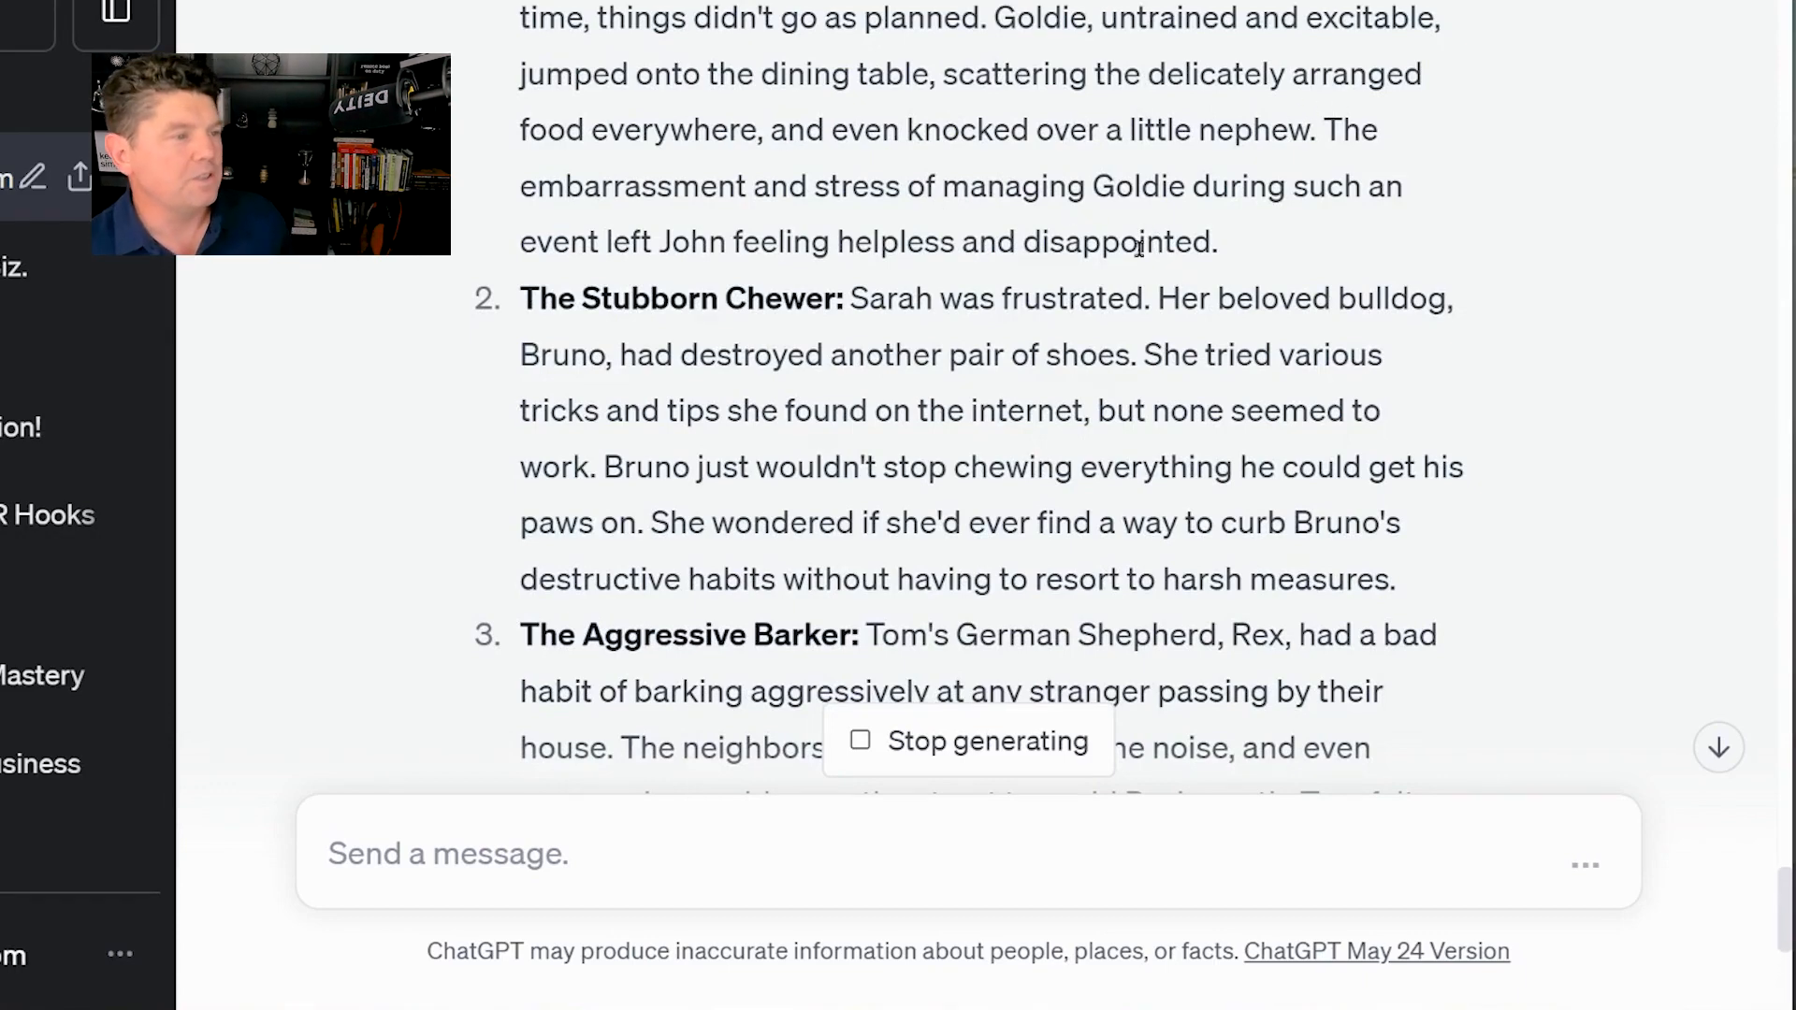
{"action": "left_click_drag", "start_coordinate": [666, 238], "coordinate": [1230, 253]}
{"action": "left_click", "coordinate": [1239, 337]}
{"action": "scroll", "coordinate": [1239, 337], "scroll_direction": "down", "scroll_amount": 1}
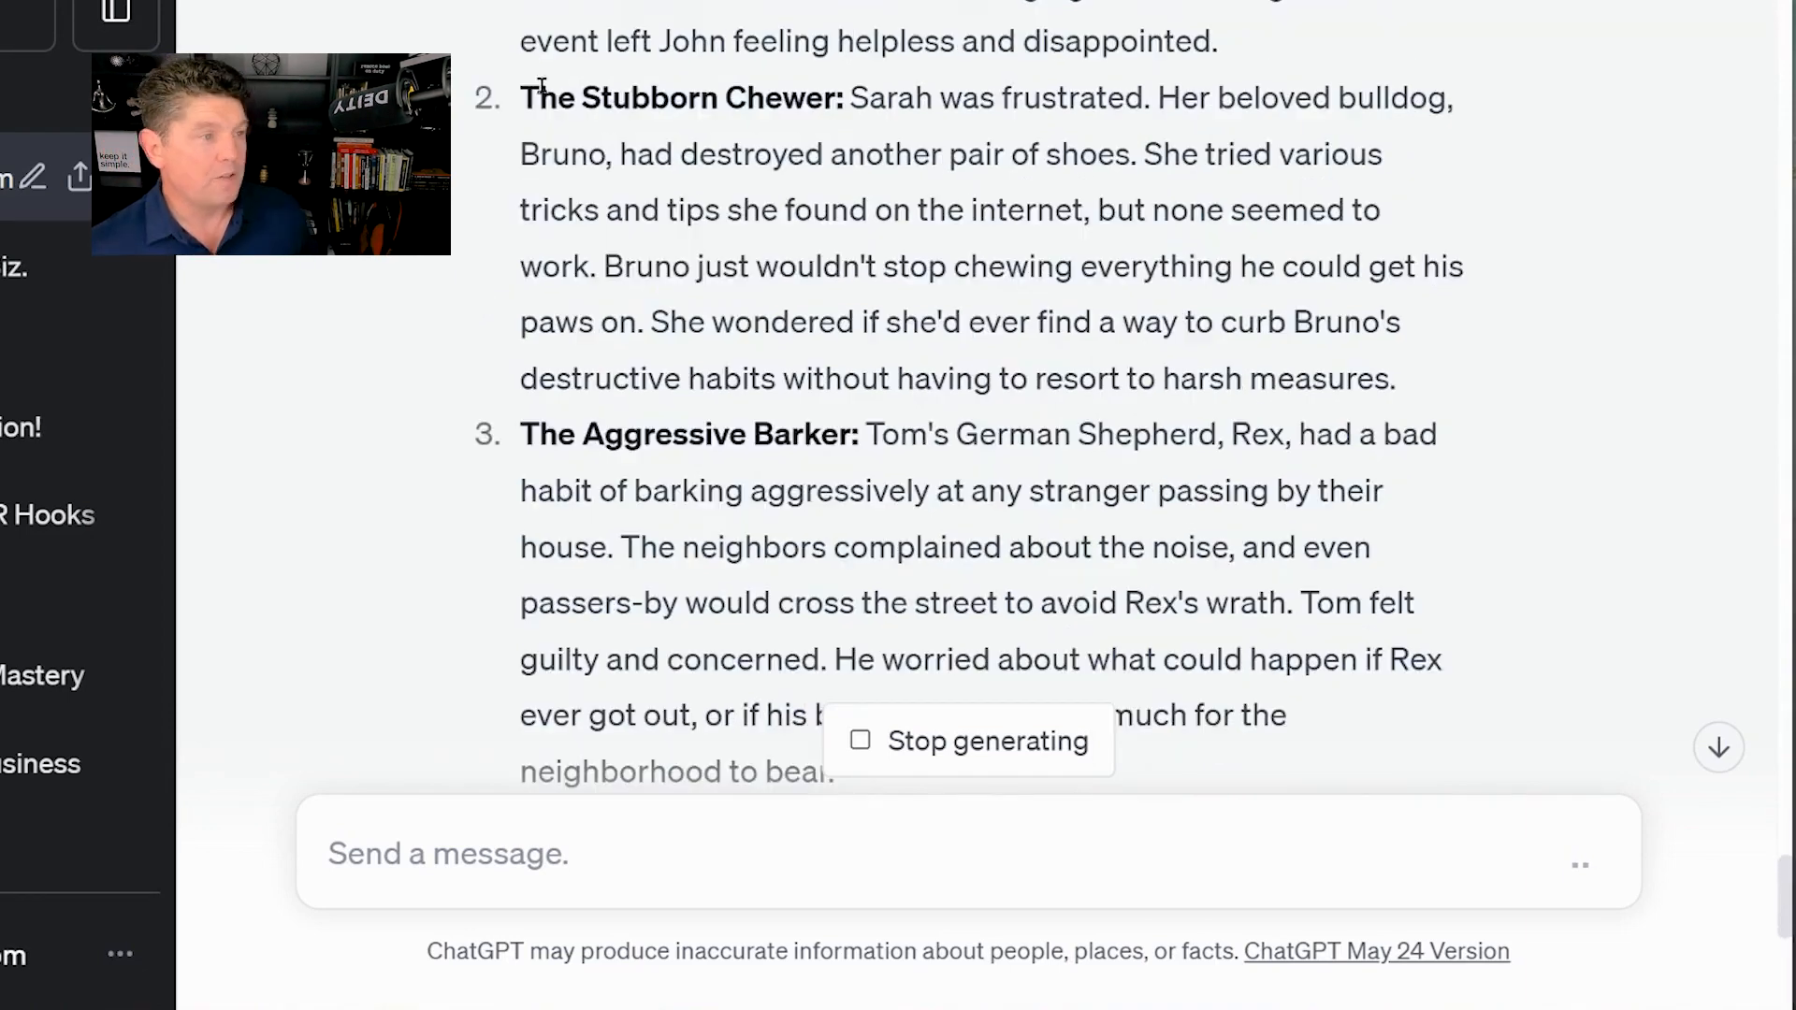
{"action": "left_click_drag", "start_coordinate": [527, 91], "coordinate": [1403, 376]}
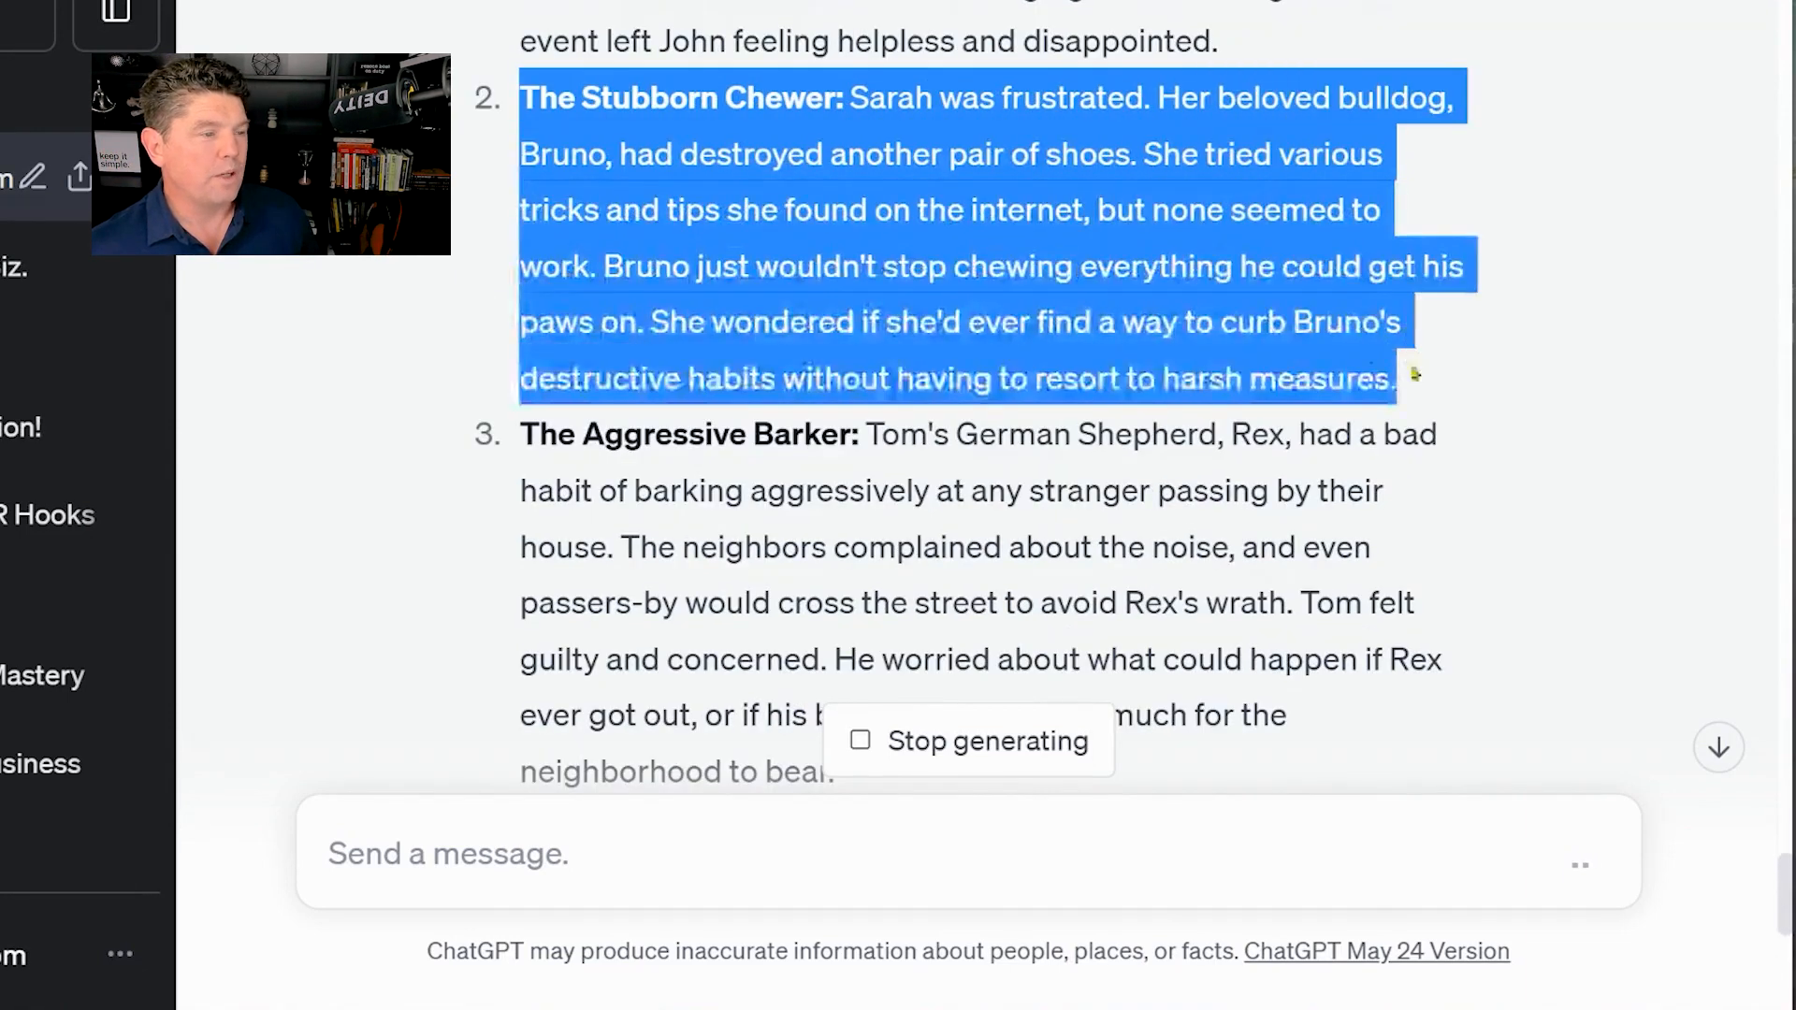
{"action": "scroll", "coordinate": [1100, 309], "scroll_direction": "down", "scroll_amount": 1}
{"action": "left_click_drag", "start_coordinate": [520, 225], "coordinate": [1122, 591]}
Examine the stories under "Horror Stories: If Problem Not Solved", focusing on how The Growing Chaos escalates, and continue to the closing summary
{"action": "scroll", "coordinate": [1083, 393], "scroll_direction": "down", "scroll_amount": 2}
{"action": "scroll", "coordinate": [1084, 392], "scroll_direction": "down", "scroll_amount": 2}
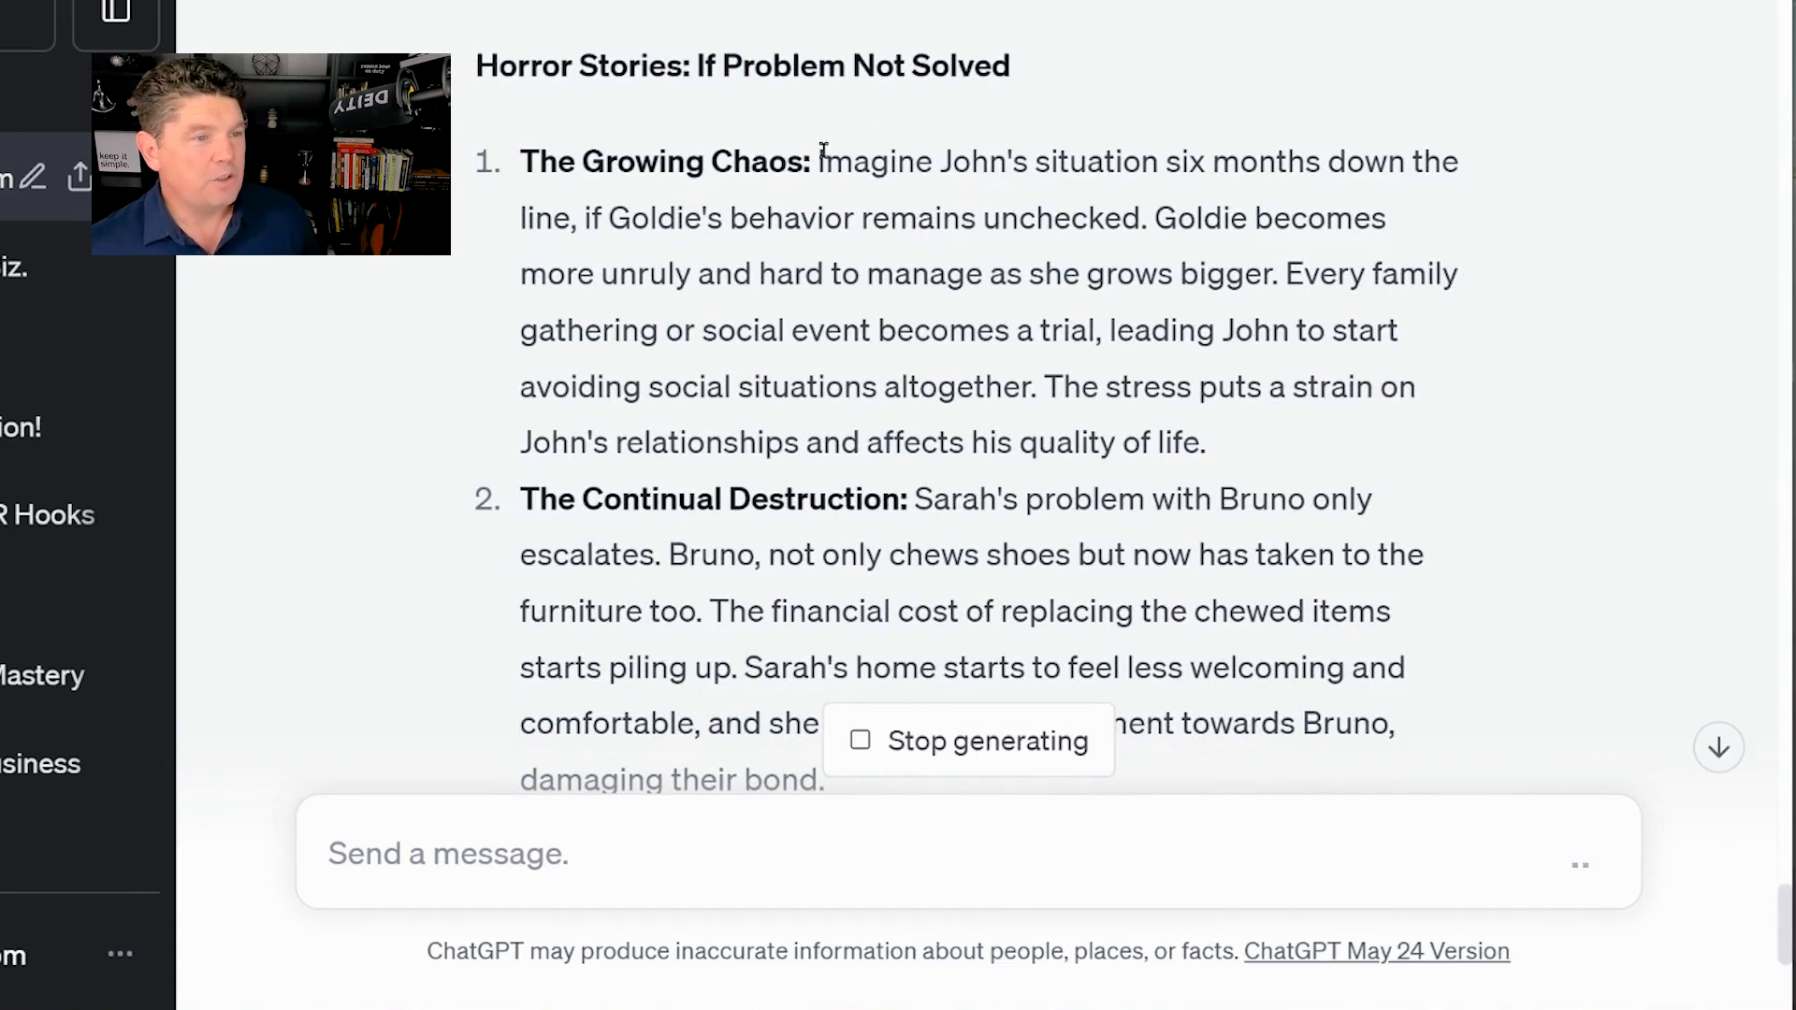
{"action": "left_click_drag", "start_coordinate": [823, 149], "coordinate": [1445, 312]}
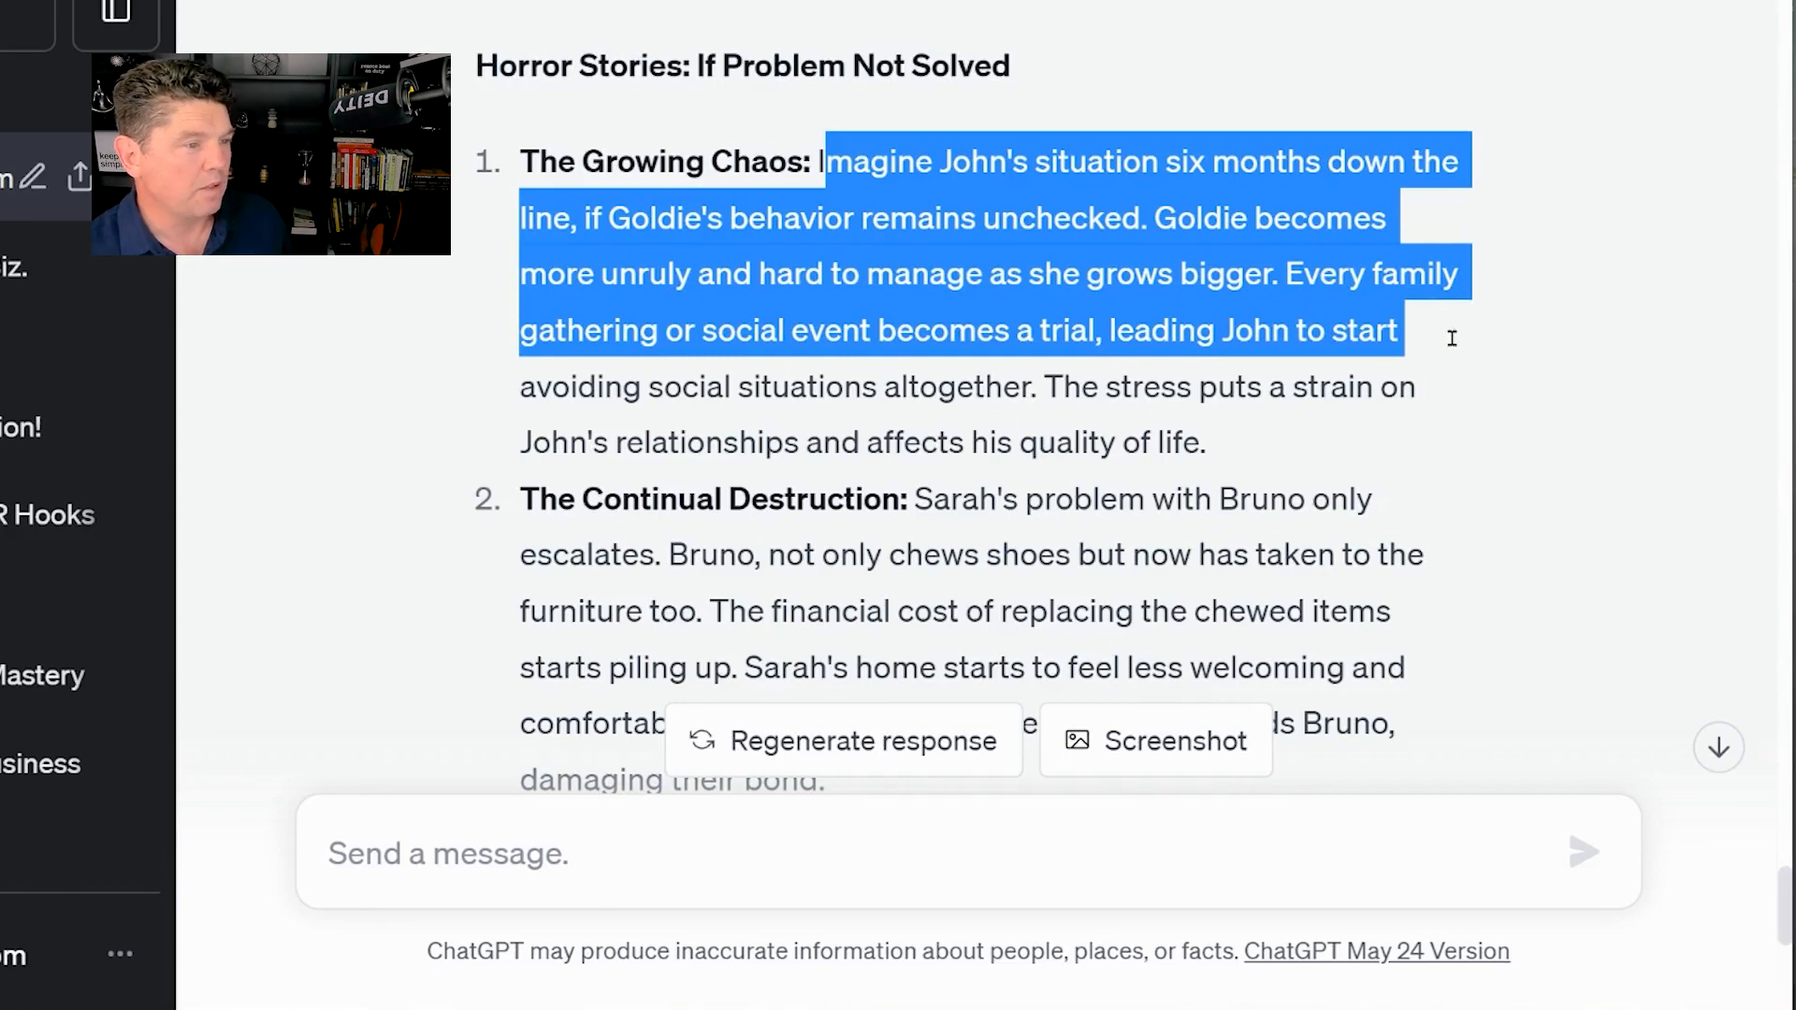
{"action": "left_click_drag", "start_coordinate": [1450, 359], "coordinate": [1444, 370]}
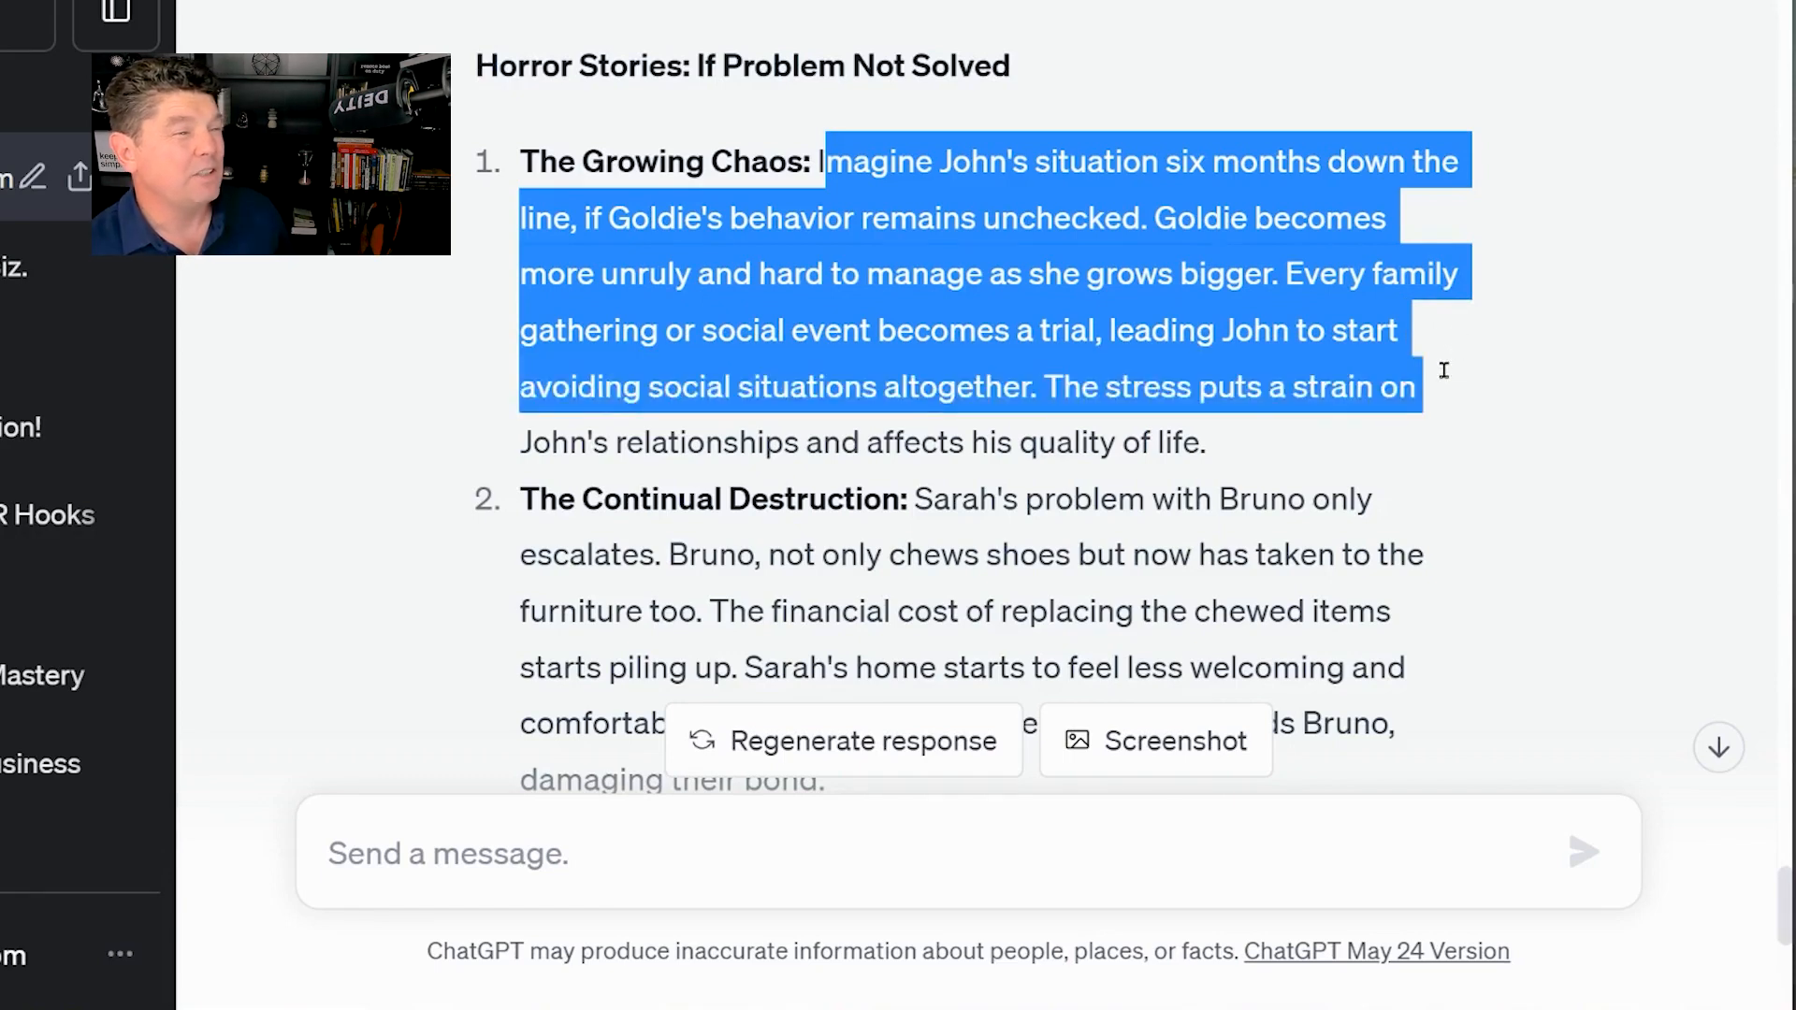
{"action": "left_click_drag", "start_coordinate": [1455, 394], "coordinate": [1415, 421]}
{"action": "left_click", "coordinate": [1257, 430]}
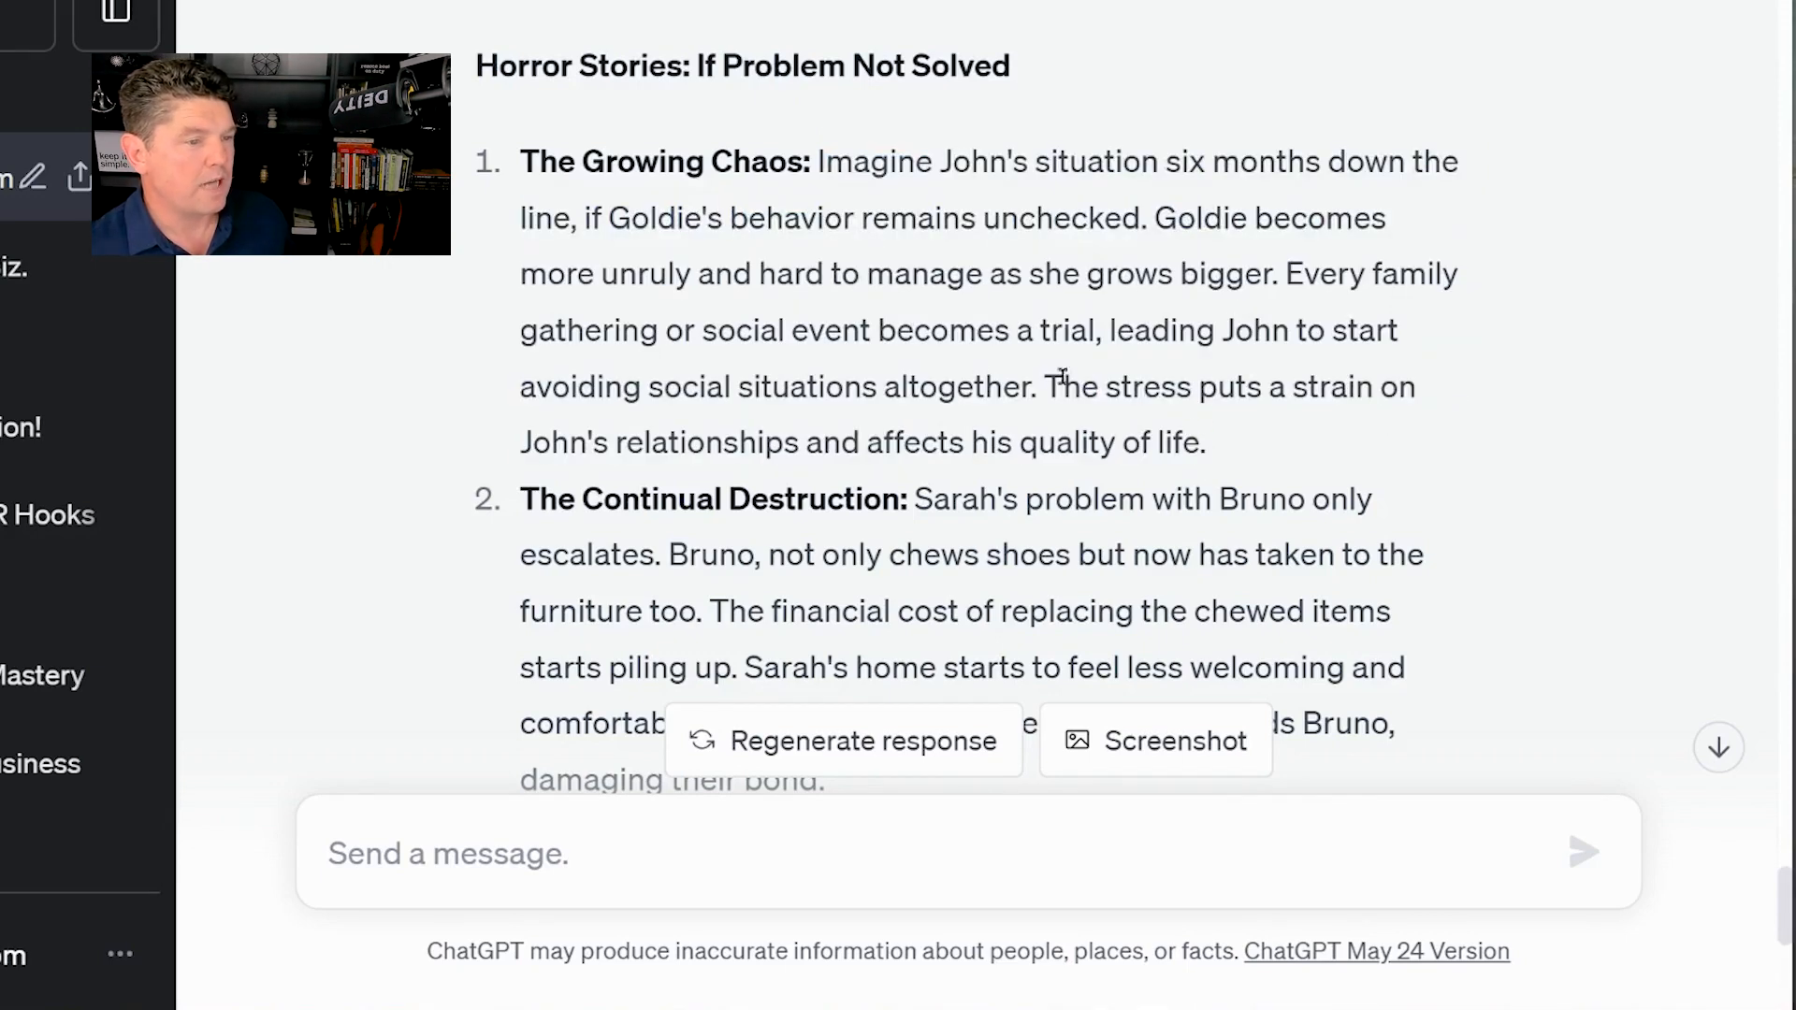
{"action": "left_click_drag", "start_coordinate": [1038, 385], "coordinate": [1241, 414]}
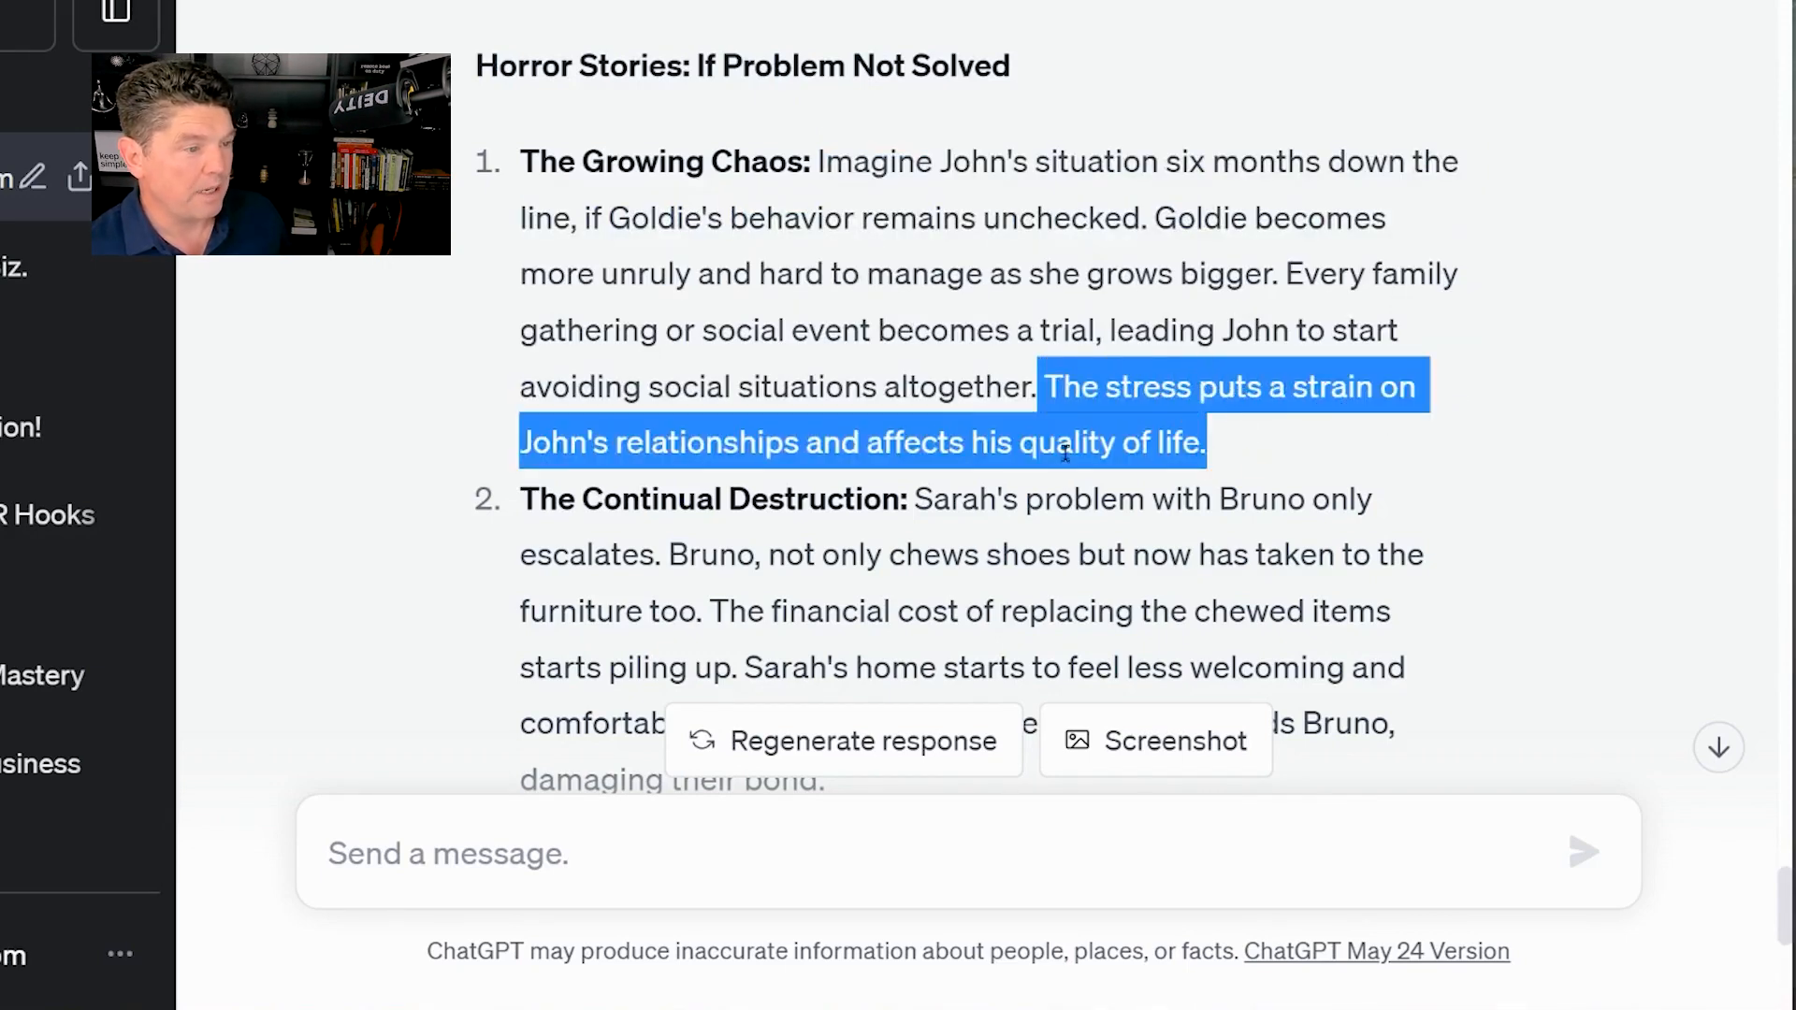
{"action": "left_click", "coordinate": [981, 451]}
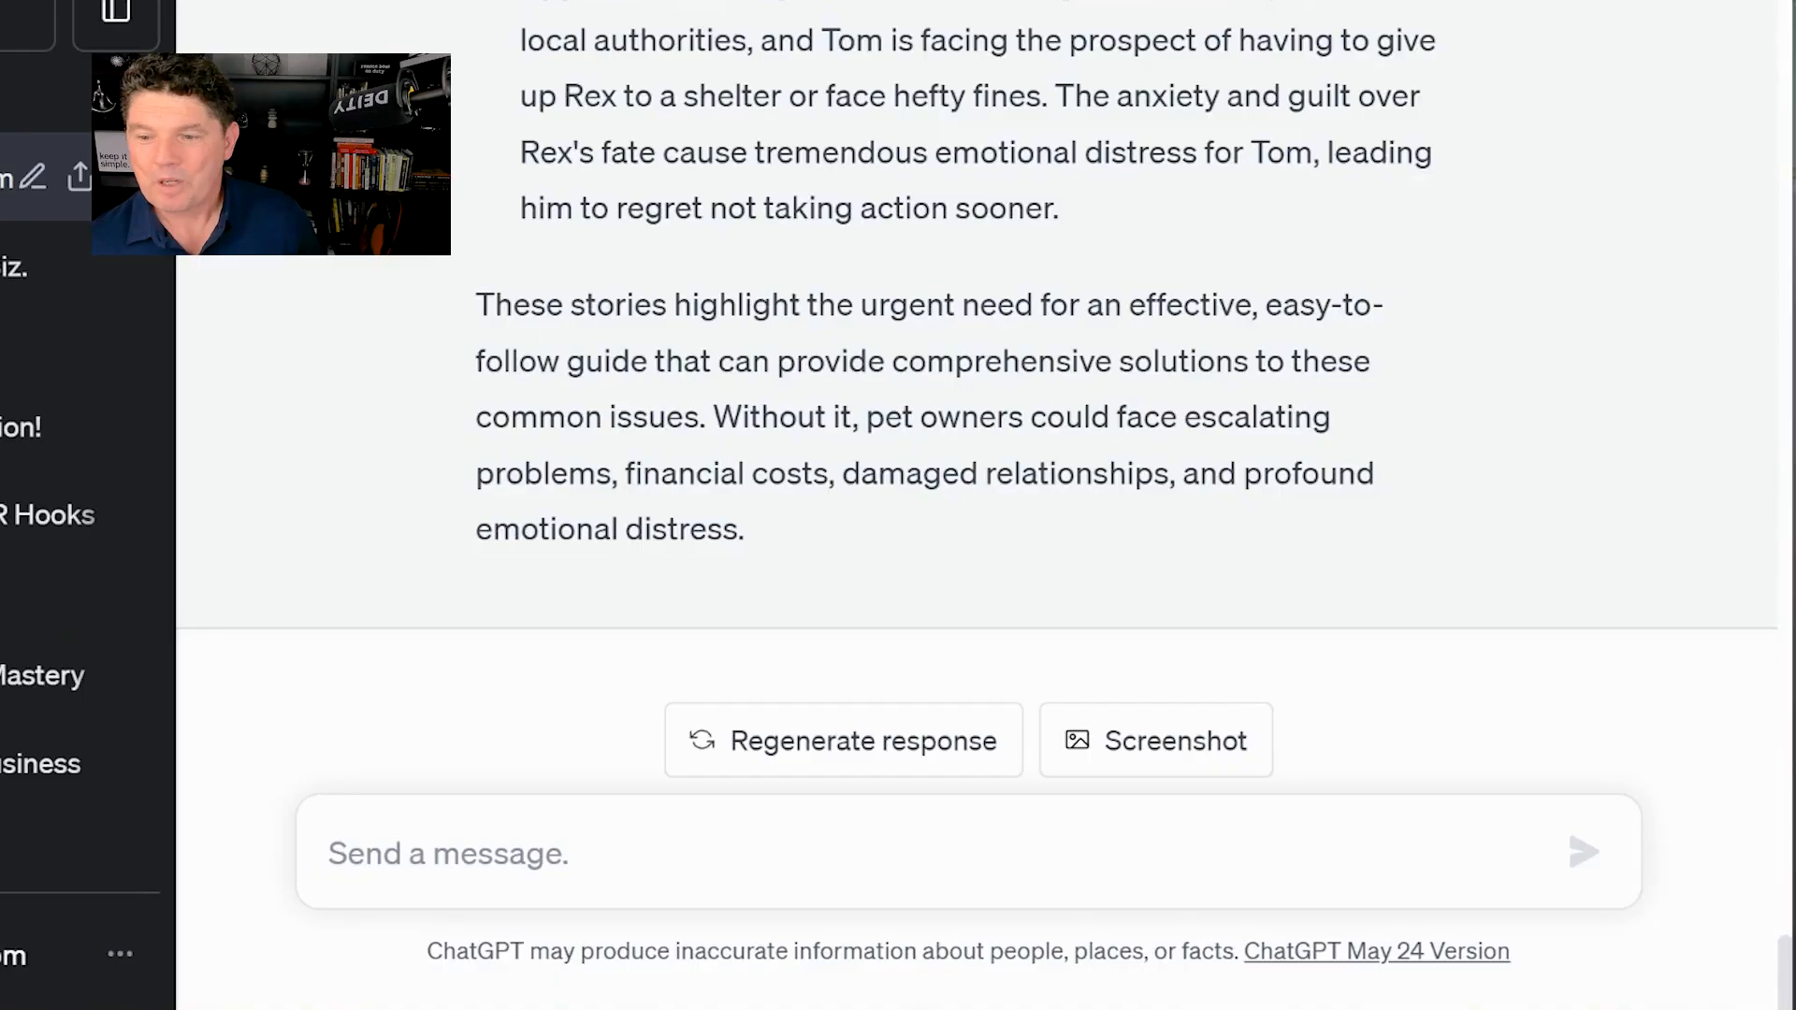
Paste the prompt for mixing both scenarios into one detailed story, and compare The Ruined Family Gathering with The Growing Chaos
{"action": "right_click", "coordinate": [467, 855]}
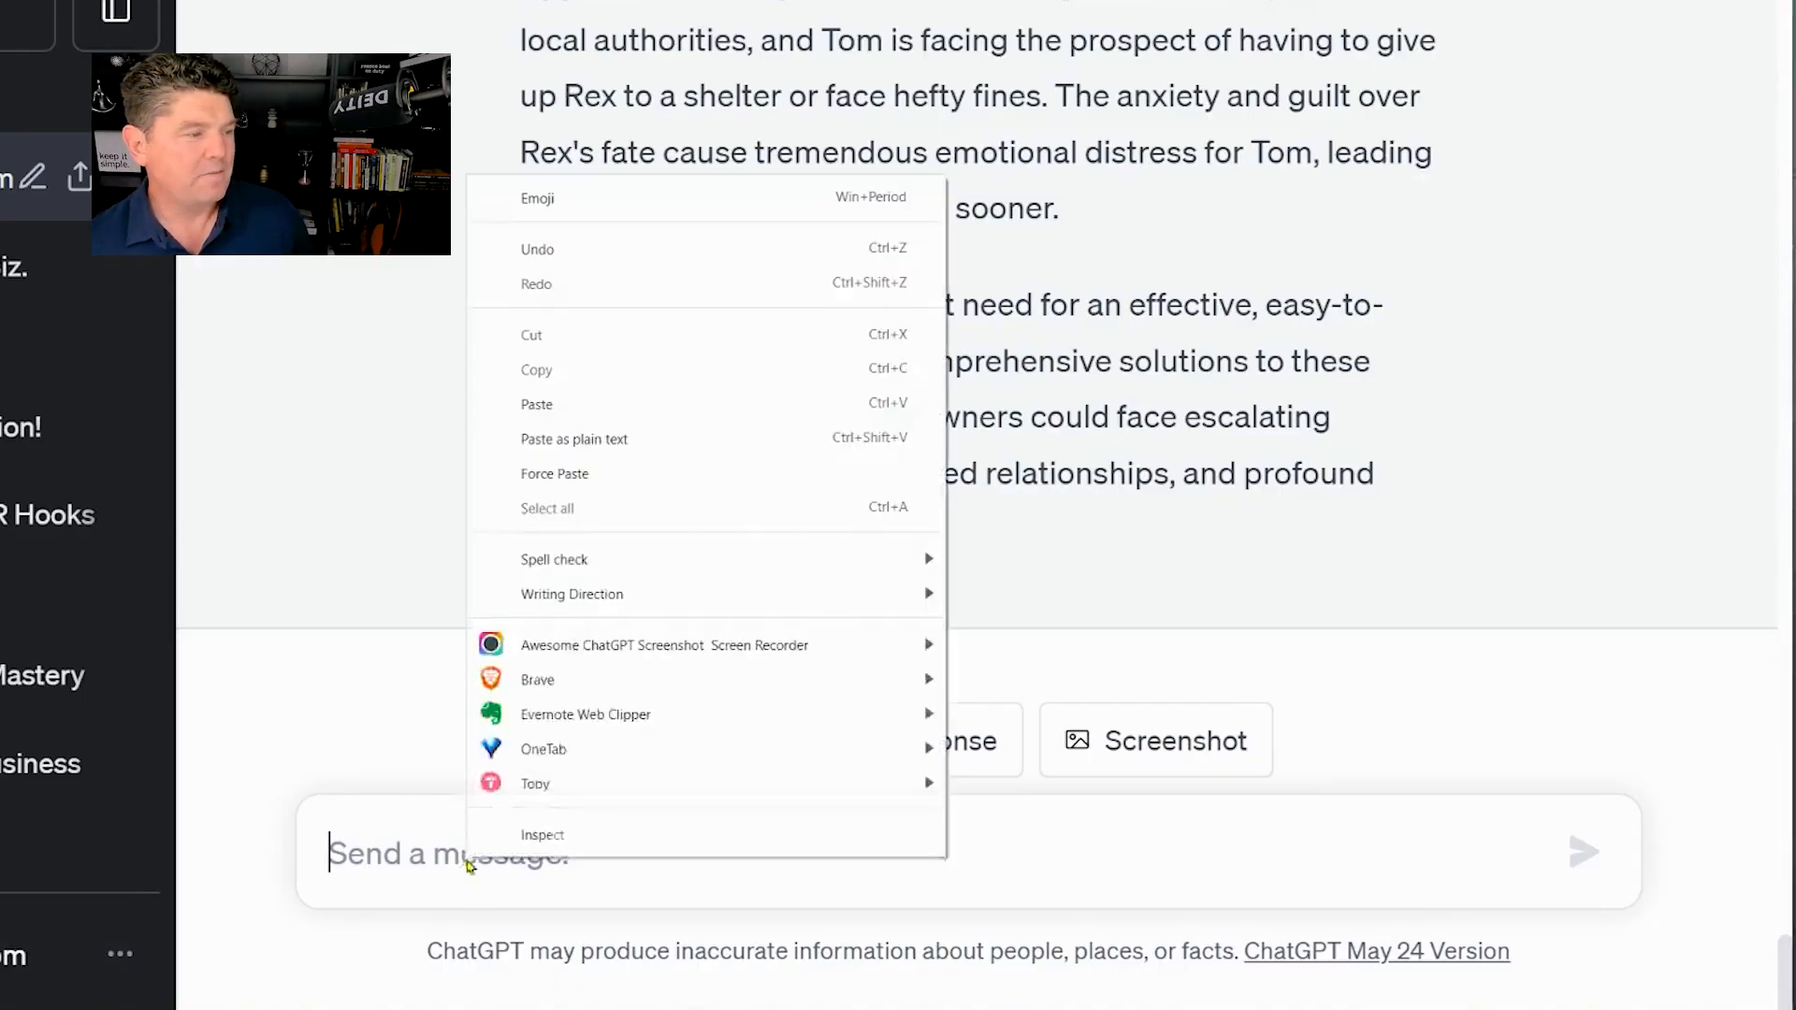
{"action": "left_click", "coordinate": [621, 404]}
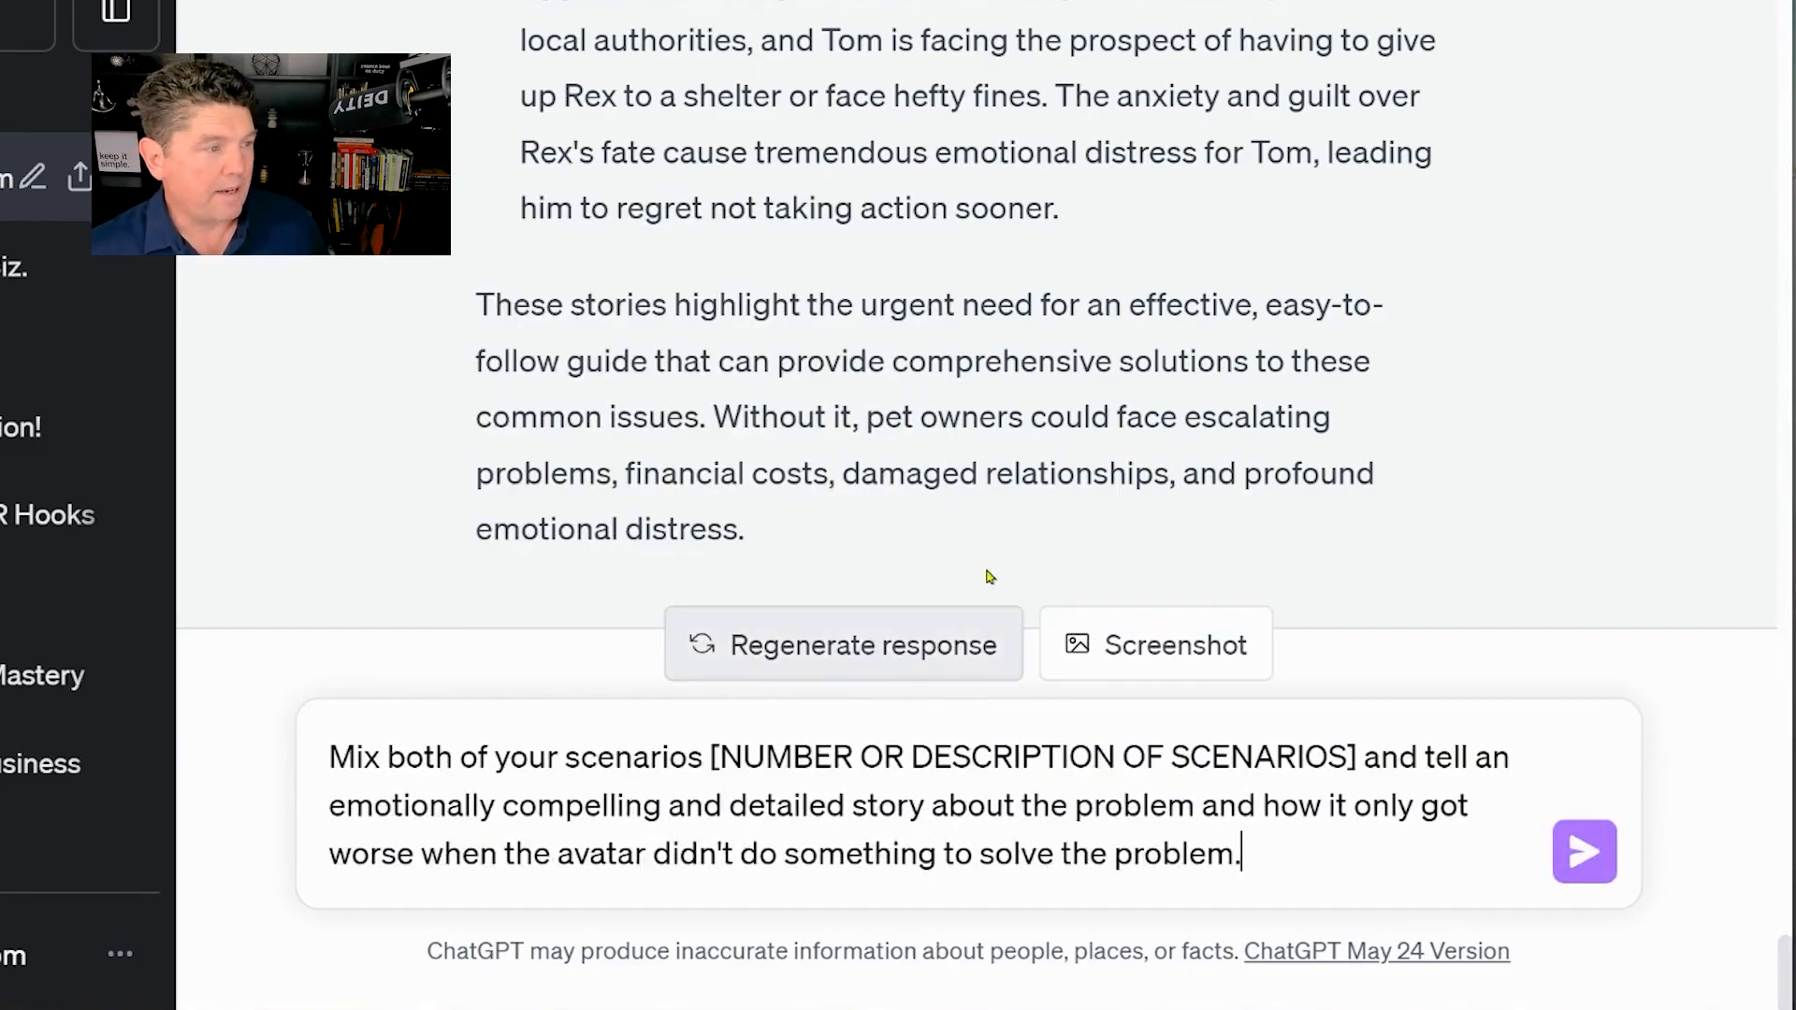
{"action": "scroll", "coordinate": [912, 421], "scroll_direction": "up", "scroll_amount": 6}
{"action": "scroll", "coordinate": [822, 318], "scroll_direction": "up", "scroll_amount": 15}
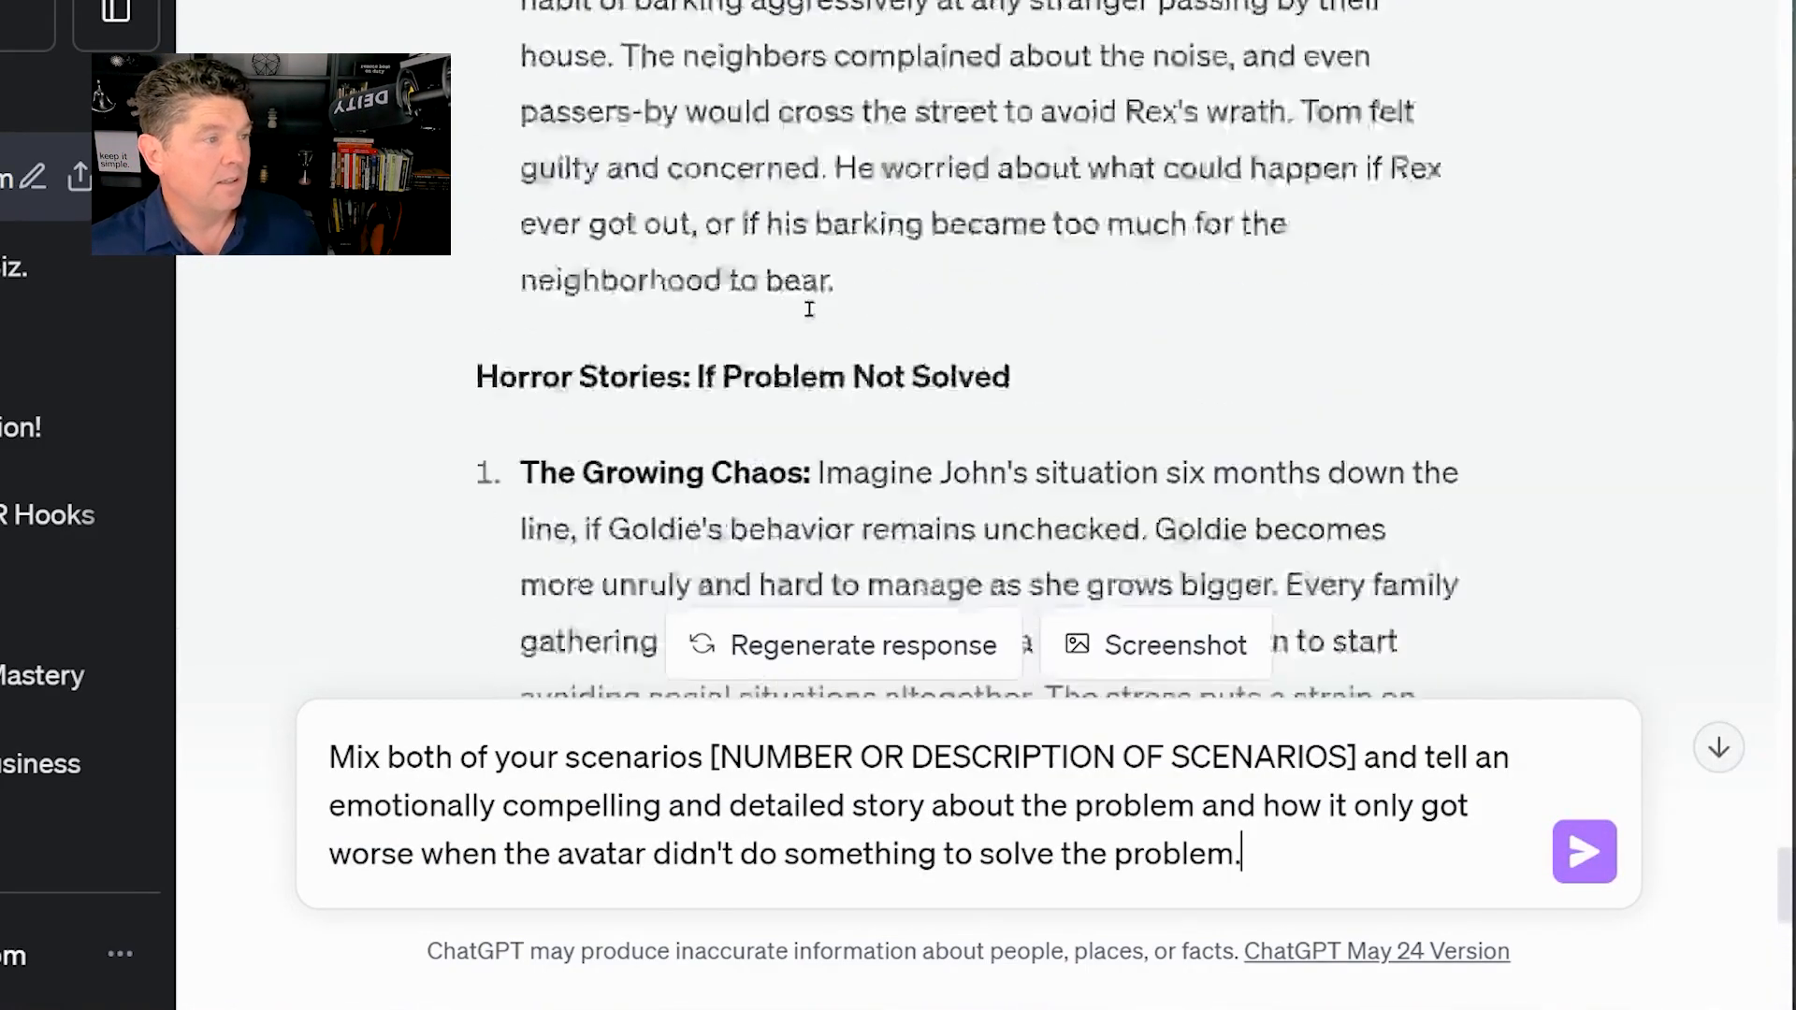
{"action": "scroll", "coordinate": [805, 327], "scroll_direction": "down", "scroll_amount": 2}
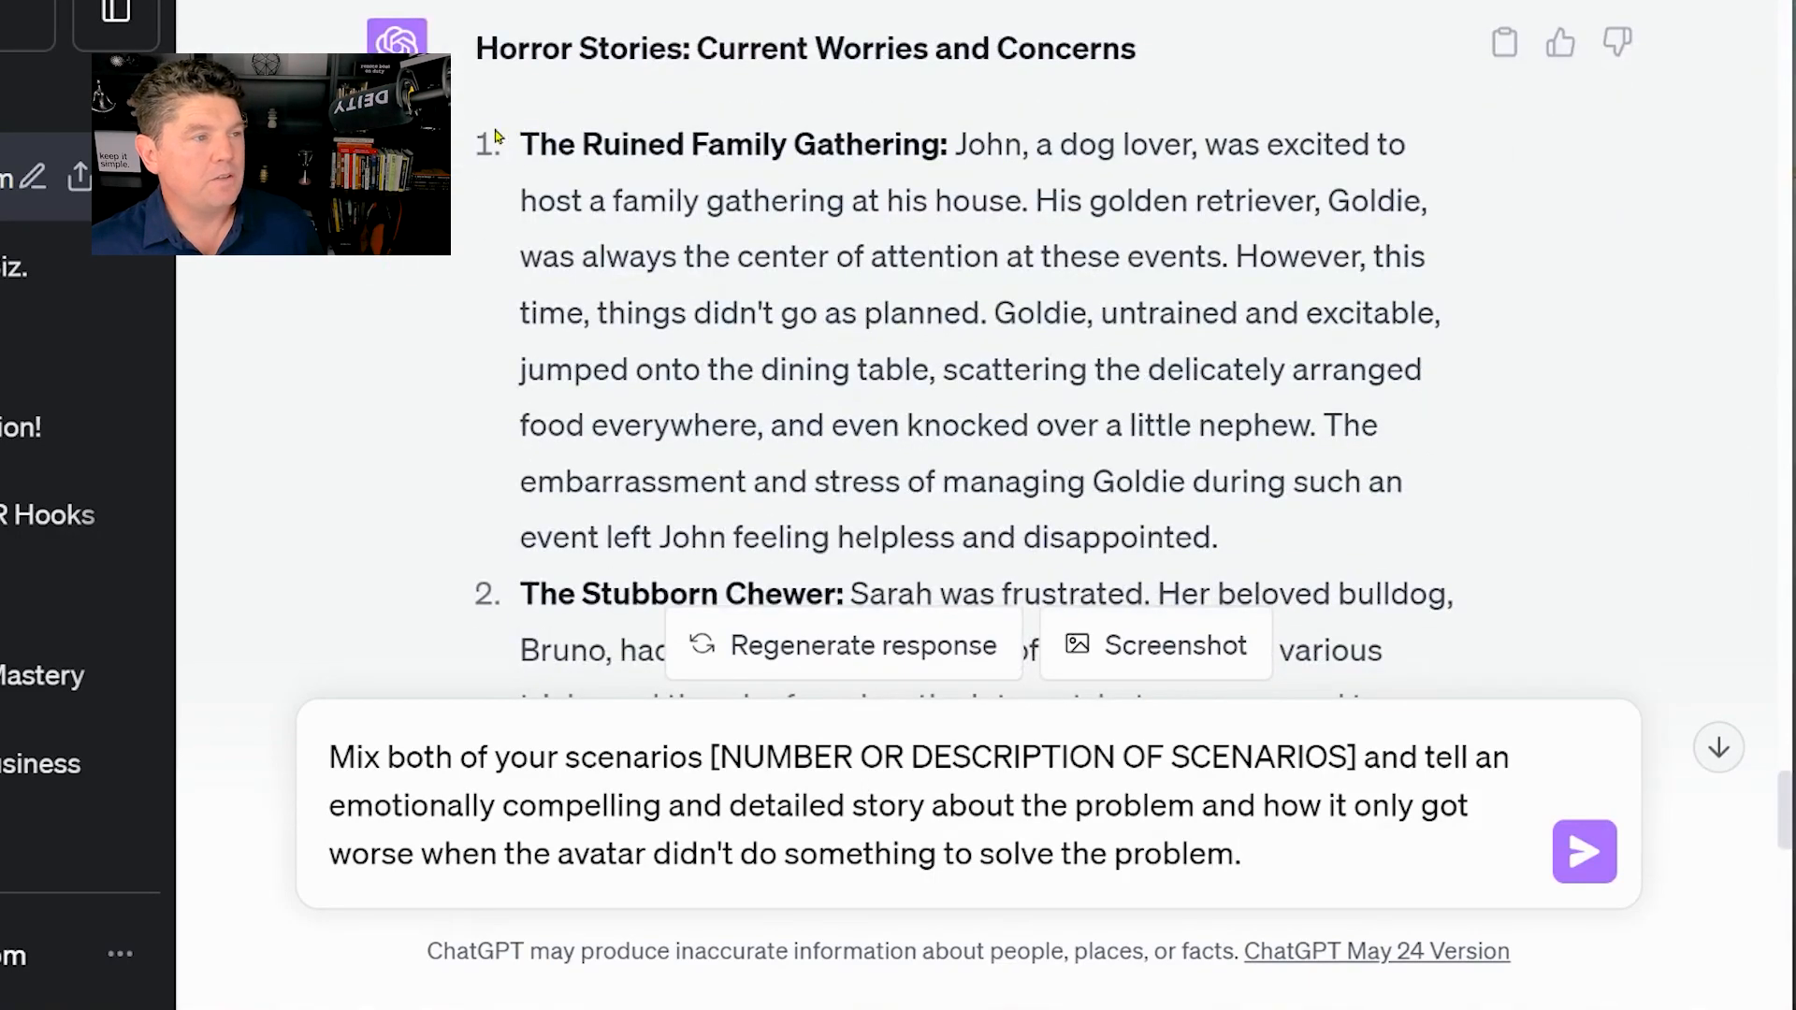
{"action": "left_click_drag", "start_coordinate": [944, 147], "coordinate": [525, 157]}
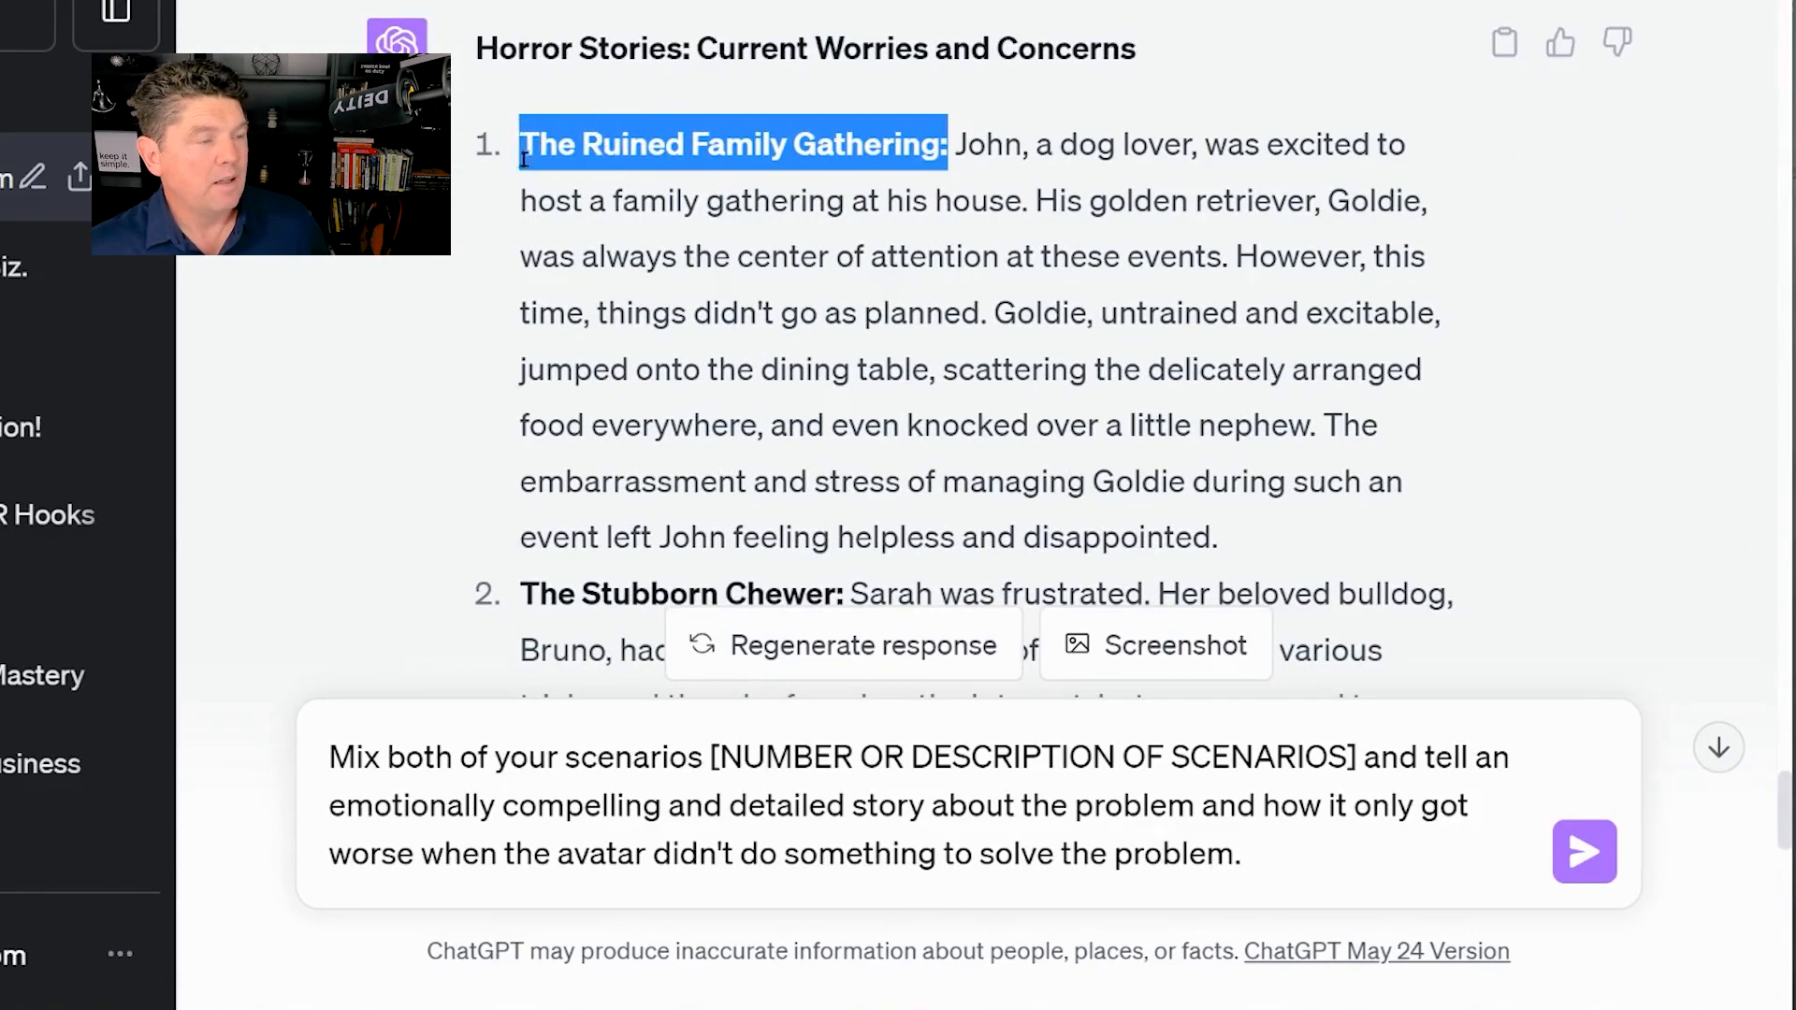
{"action": "scroll", "coordinate": [860, 229], "scroll_direction": "down", "scroll_amount": 10}
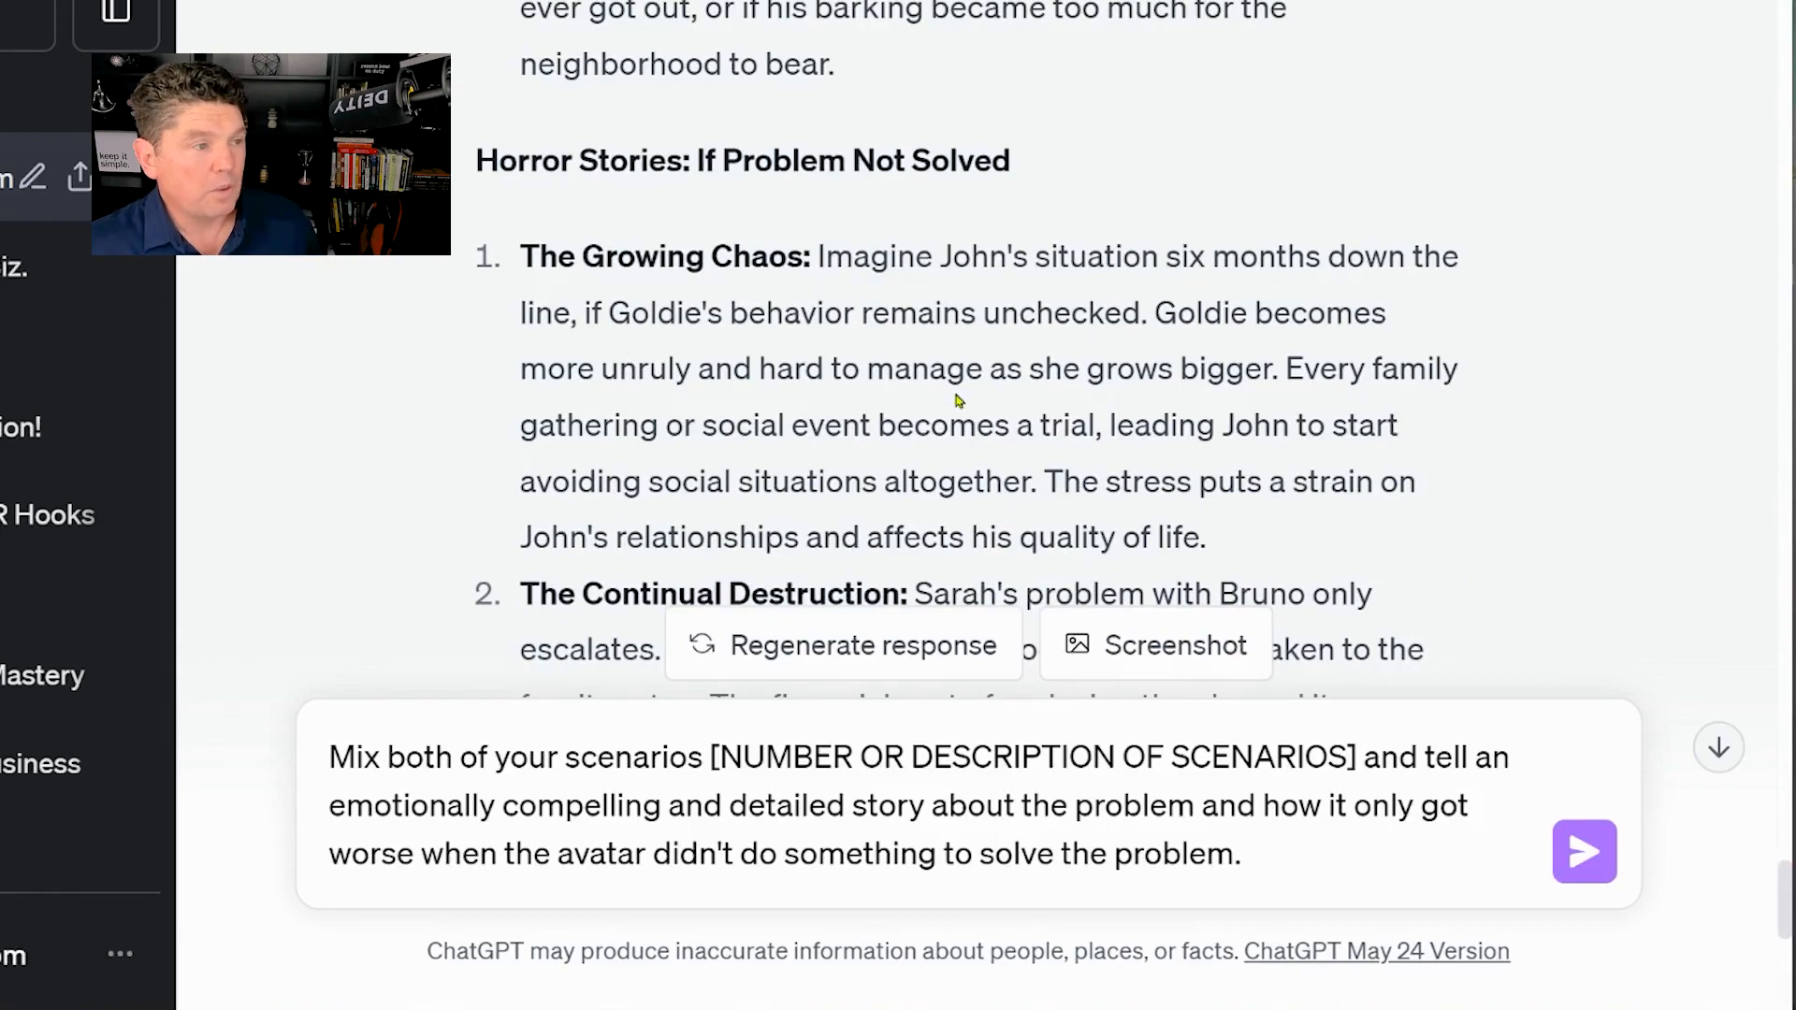
{"action": "scroll", "coordinate": [953, 401], "scroll_direction": "up", "scroll_amount": 10}
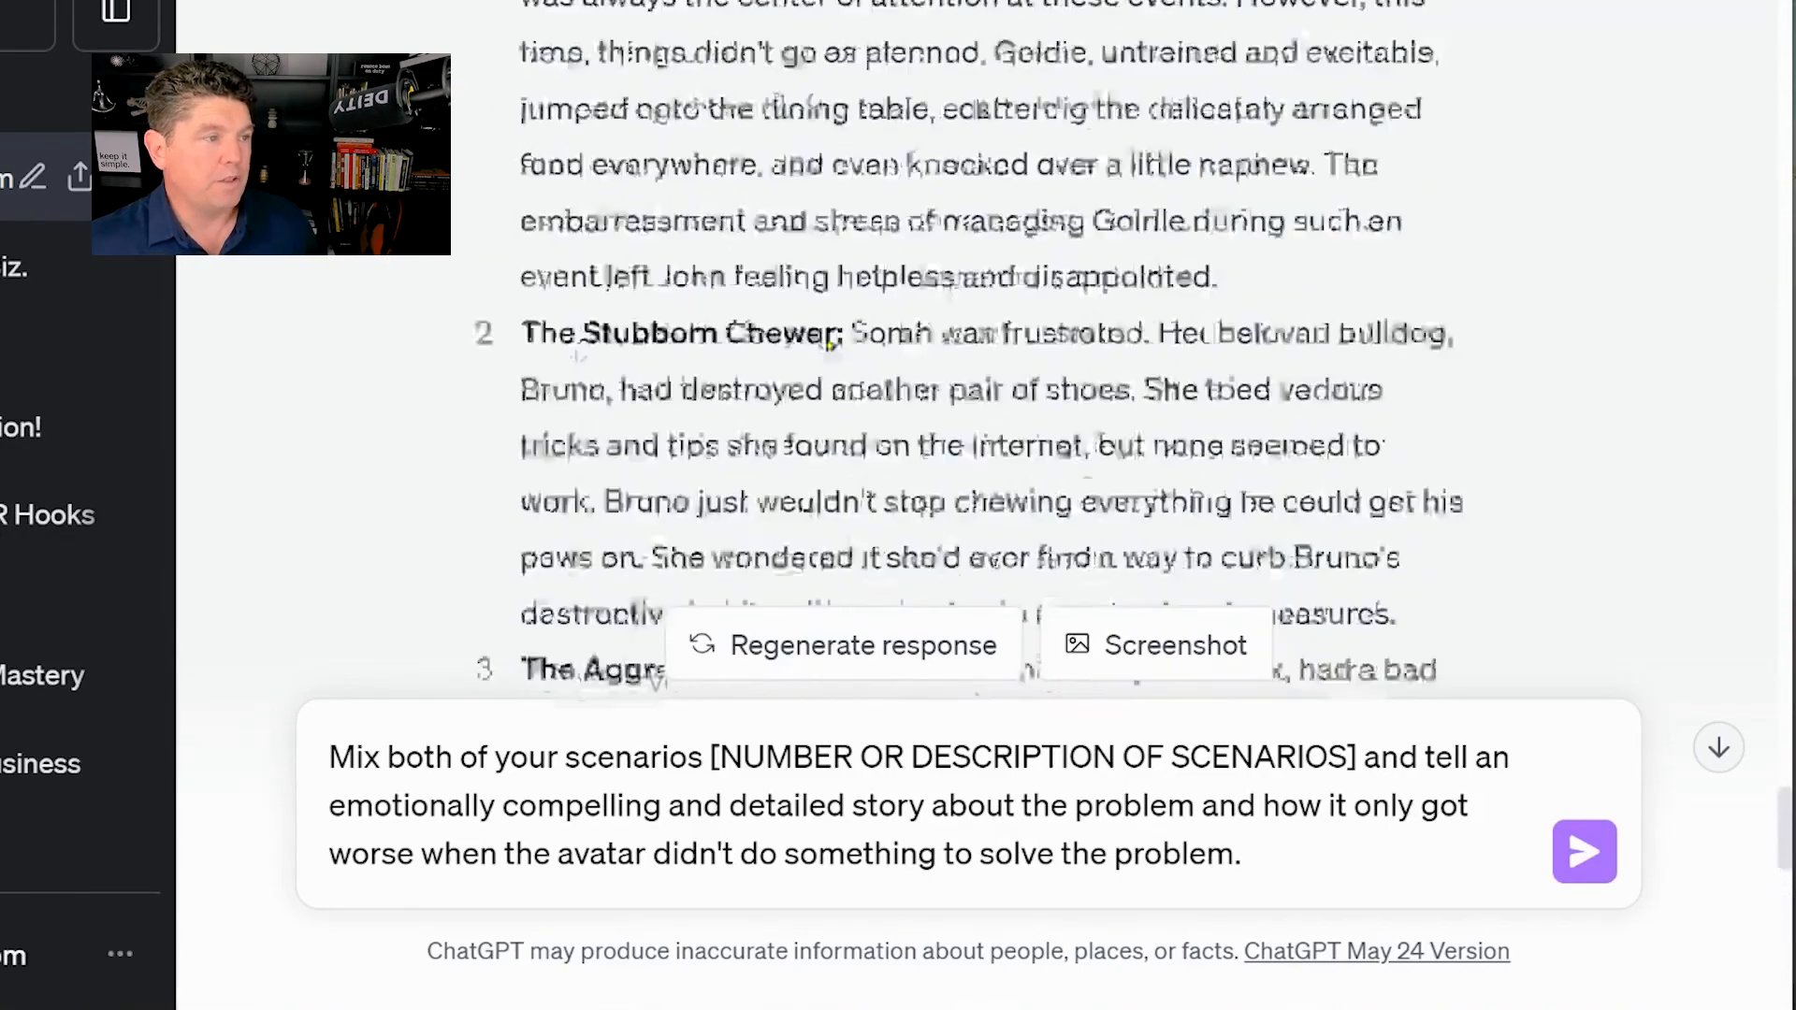
{"action": "scroll", "coordinate": [866, 245], "scroll_direction": "down", "scroll_amount": 10}
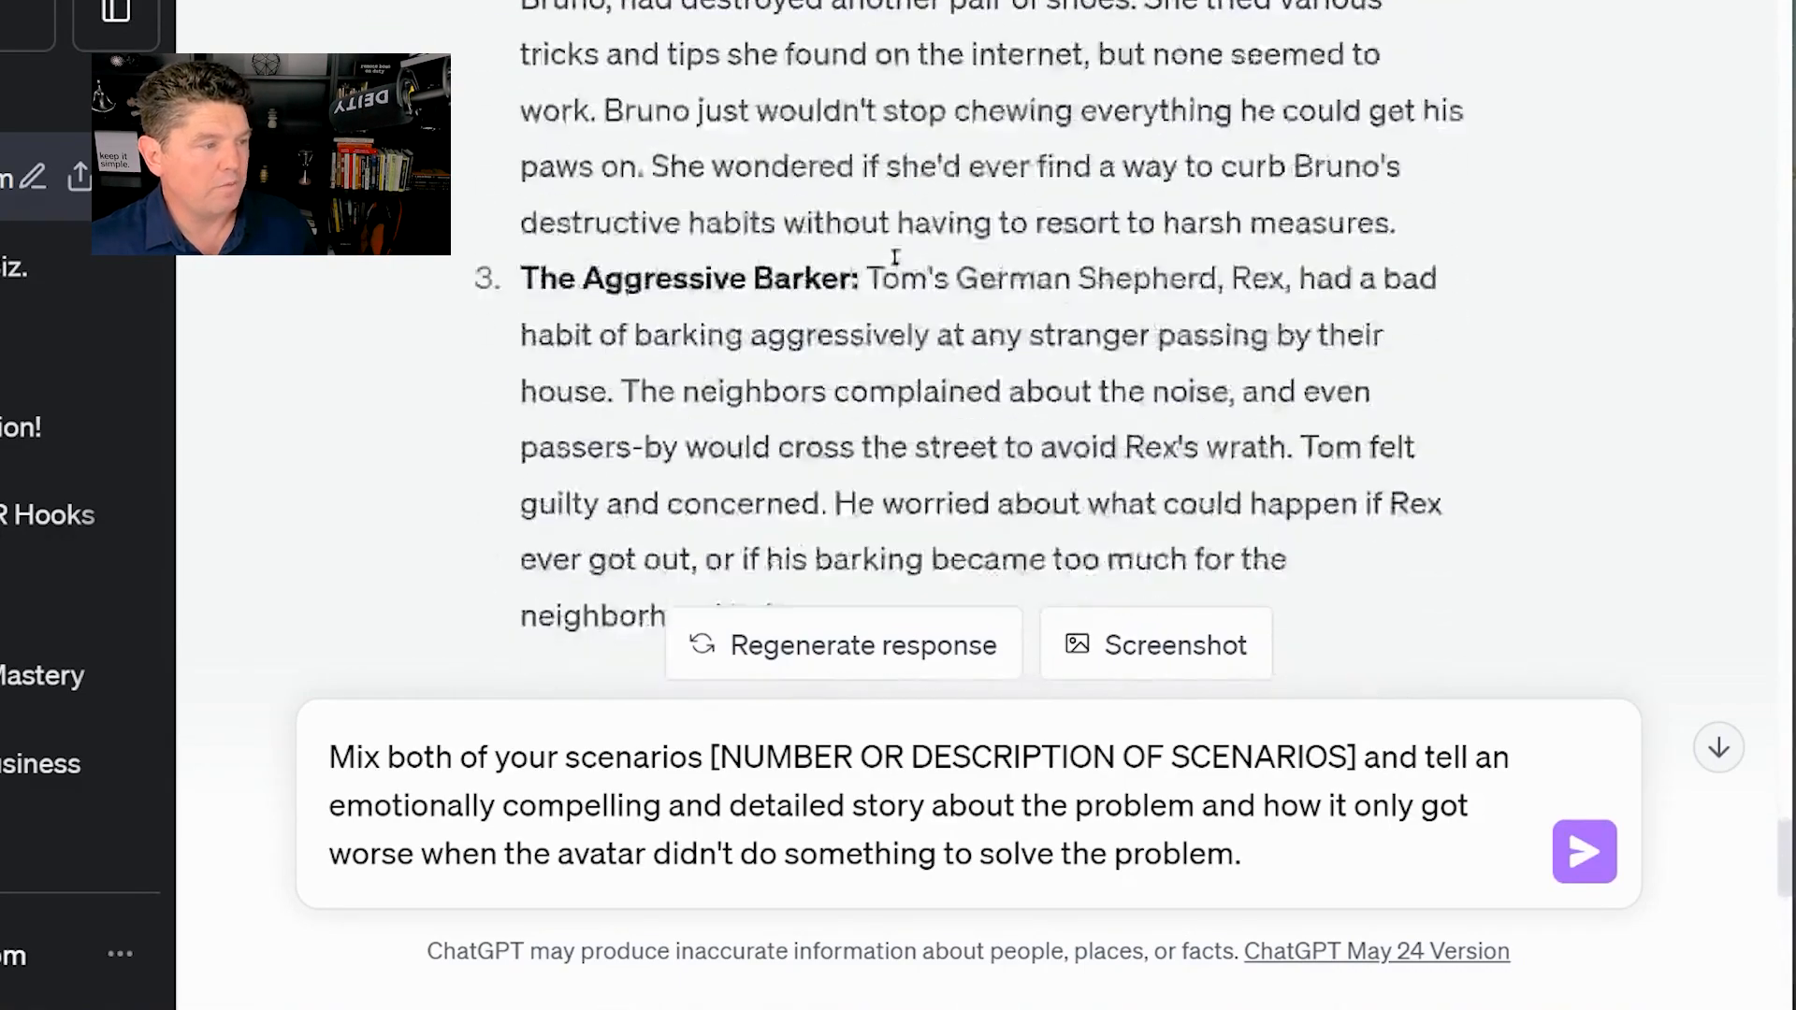
{"action": "scroll", "coordinate": [1095, 426], "scroll_direction": "down", "scroll_amount": 2}
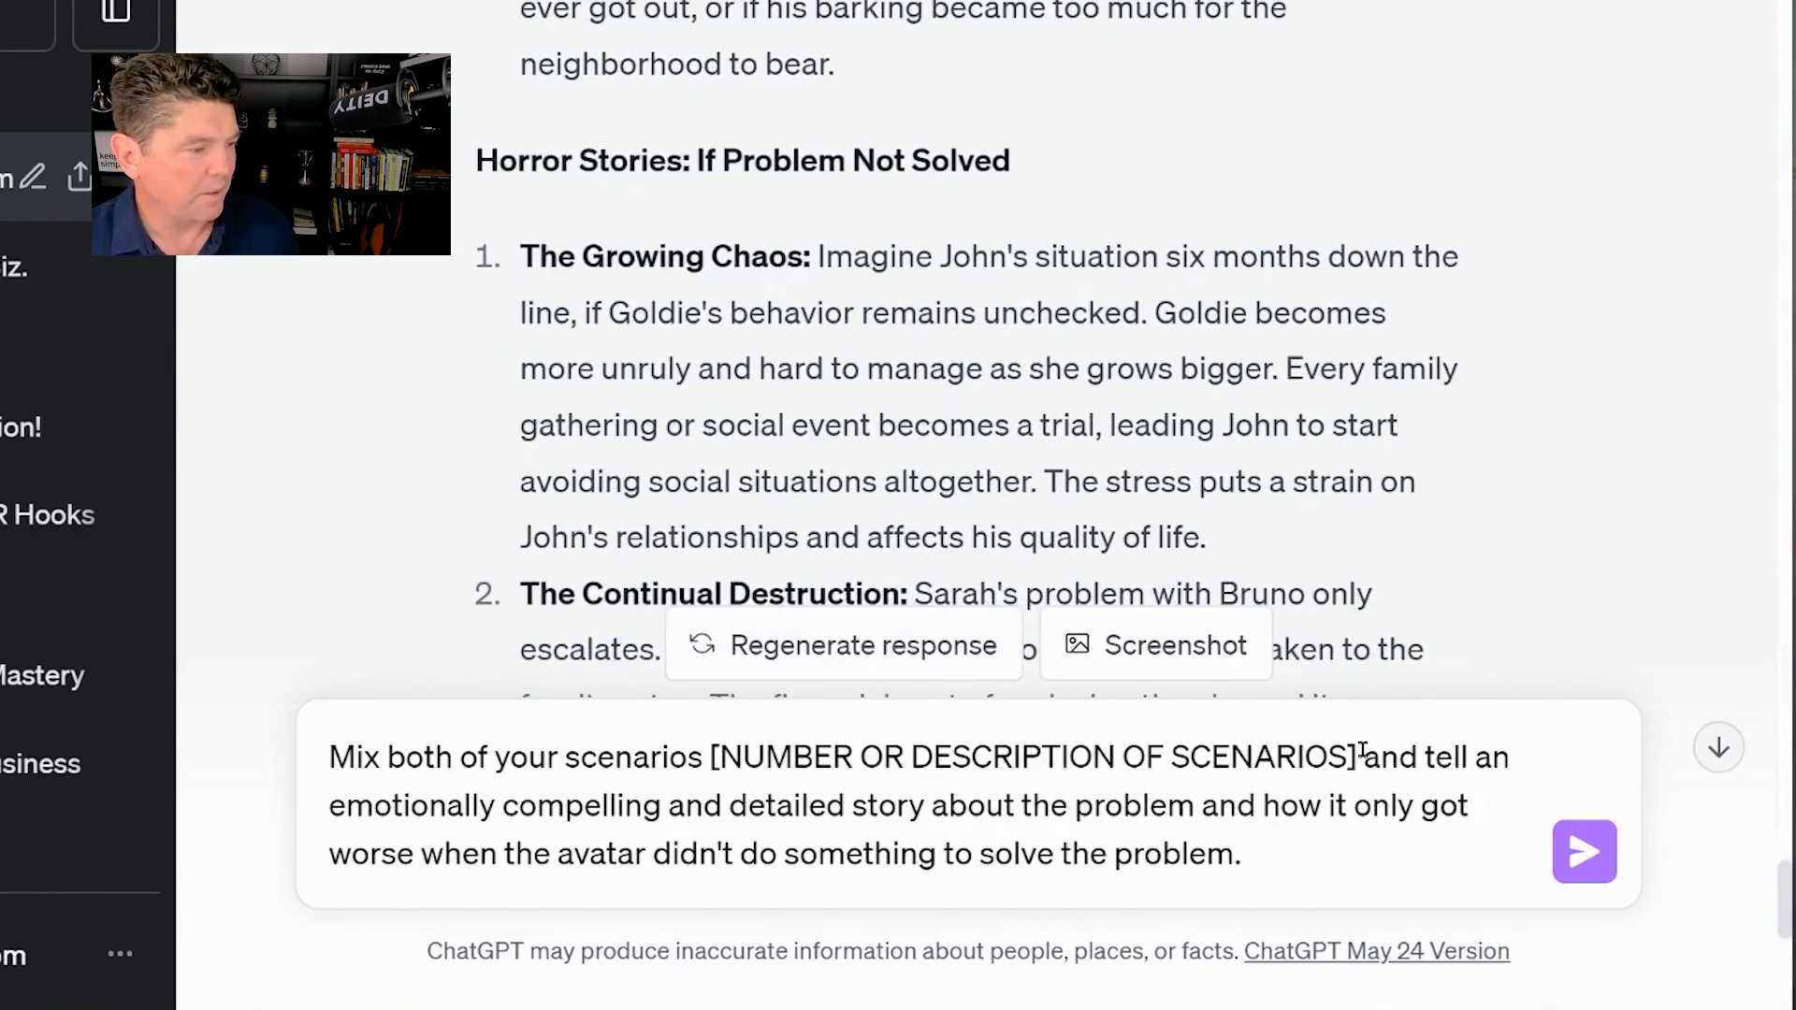
Replace the [NUMBER OR DESCRIPTION OF SCENARIOS] placeholder in the prompt with "number 1" and send it
{"action": "left_click_drag", "start_coordinate": [1362, 753], "coordinate": [713, 764]}
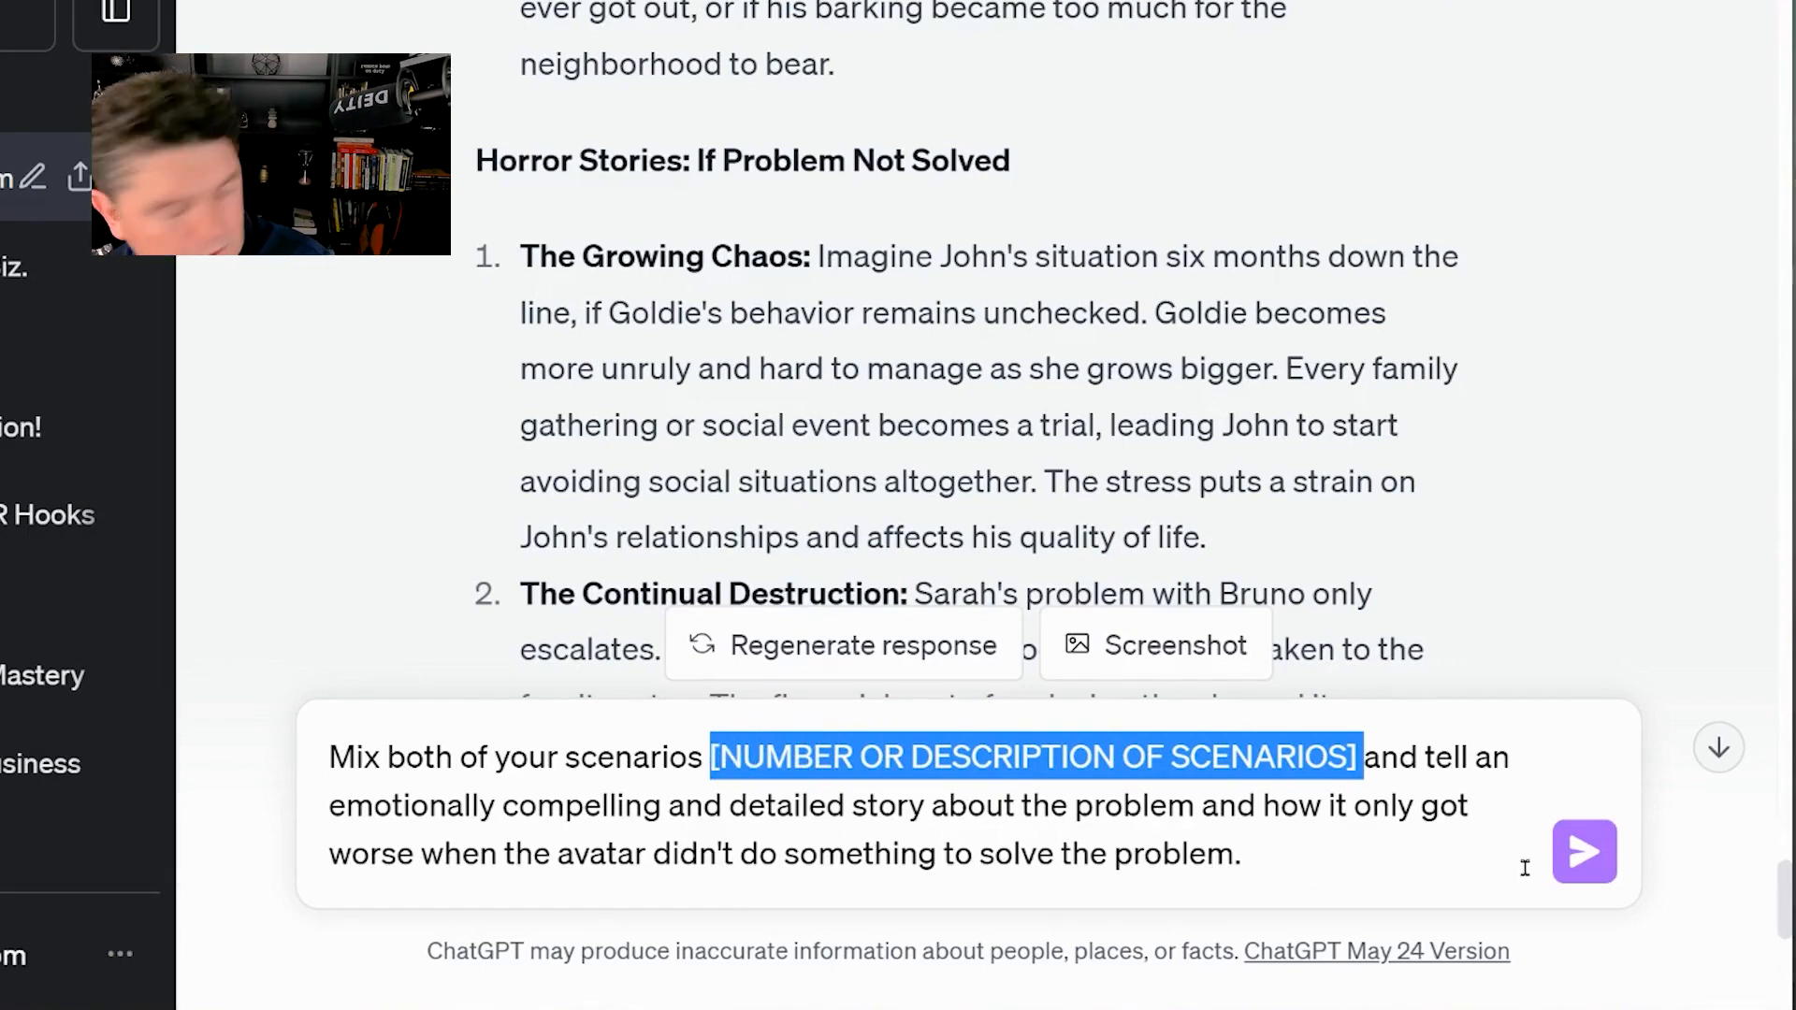
{"action": "type", "text": "number 1"}
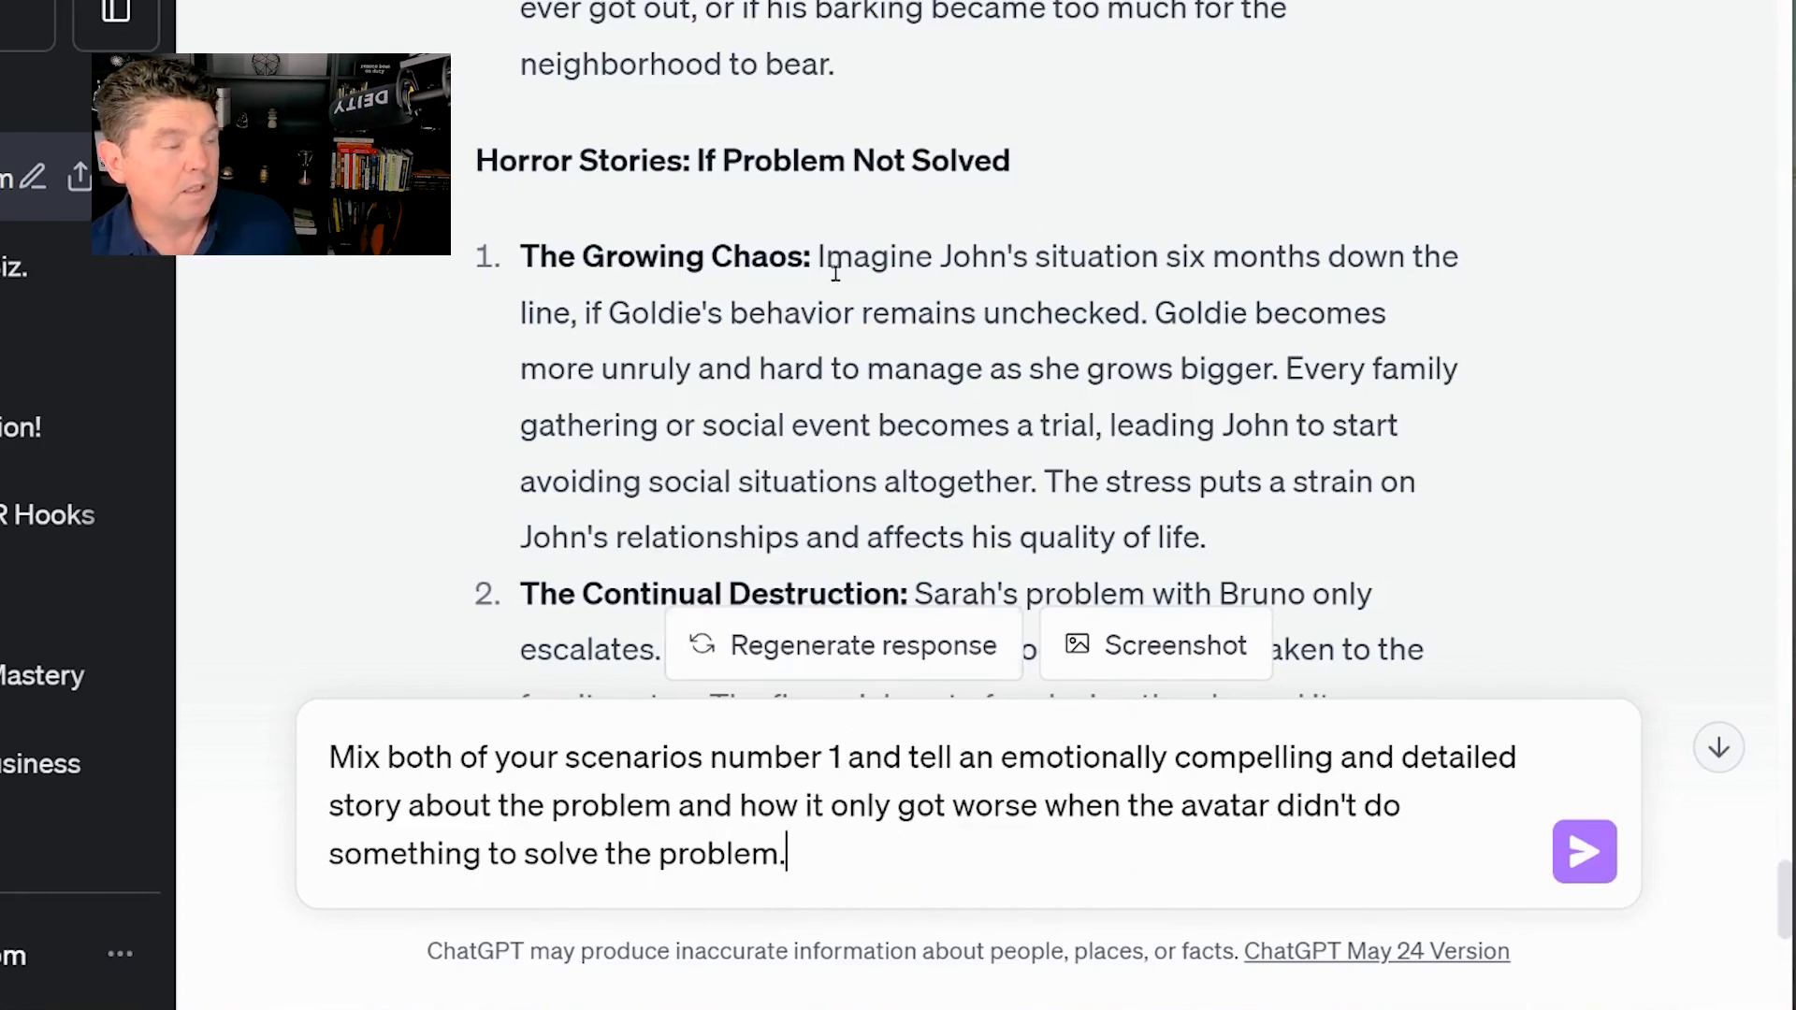
{"action": "scroll", "coordinate": [835, 272], "scroll_direction": "up", "scroll_amount": 2}
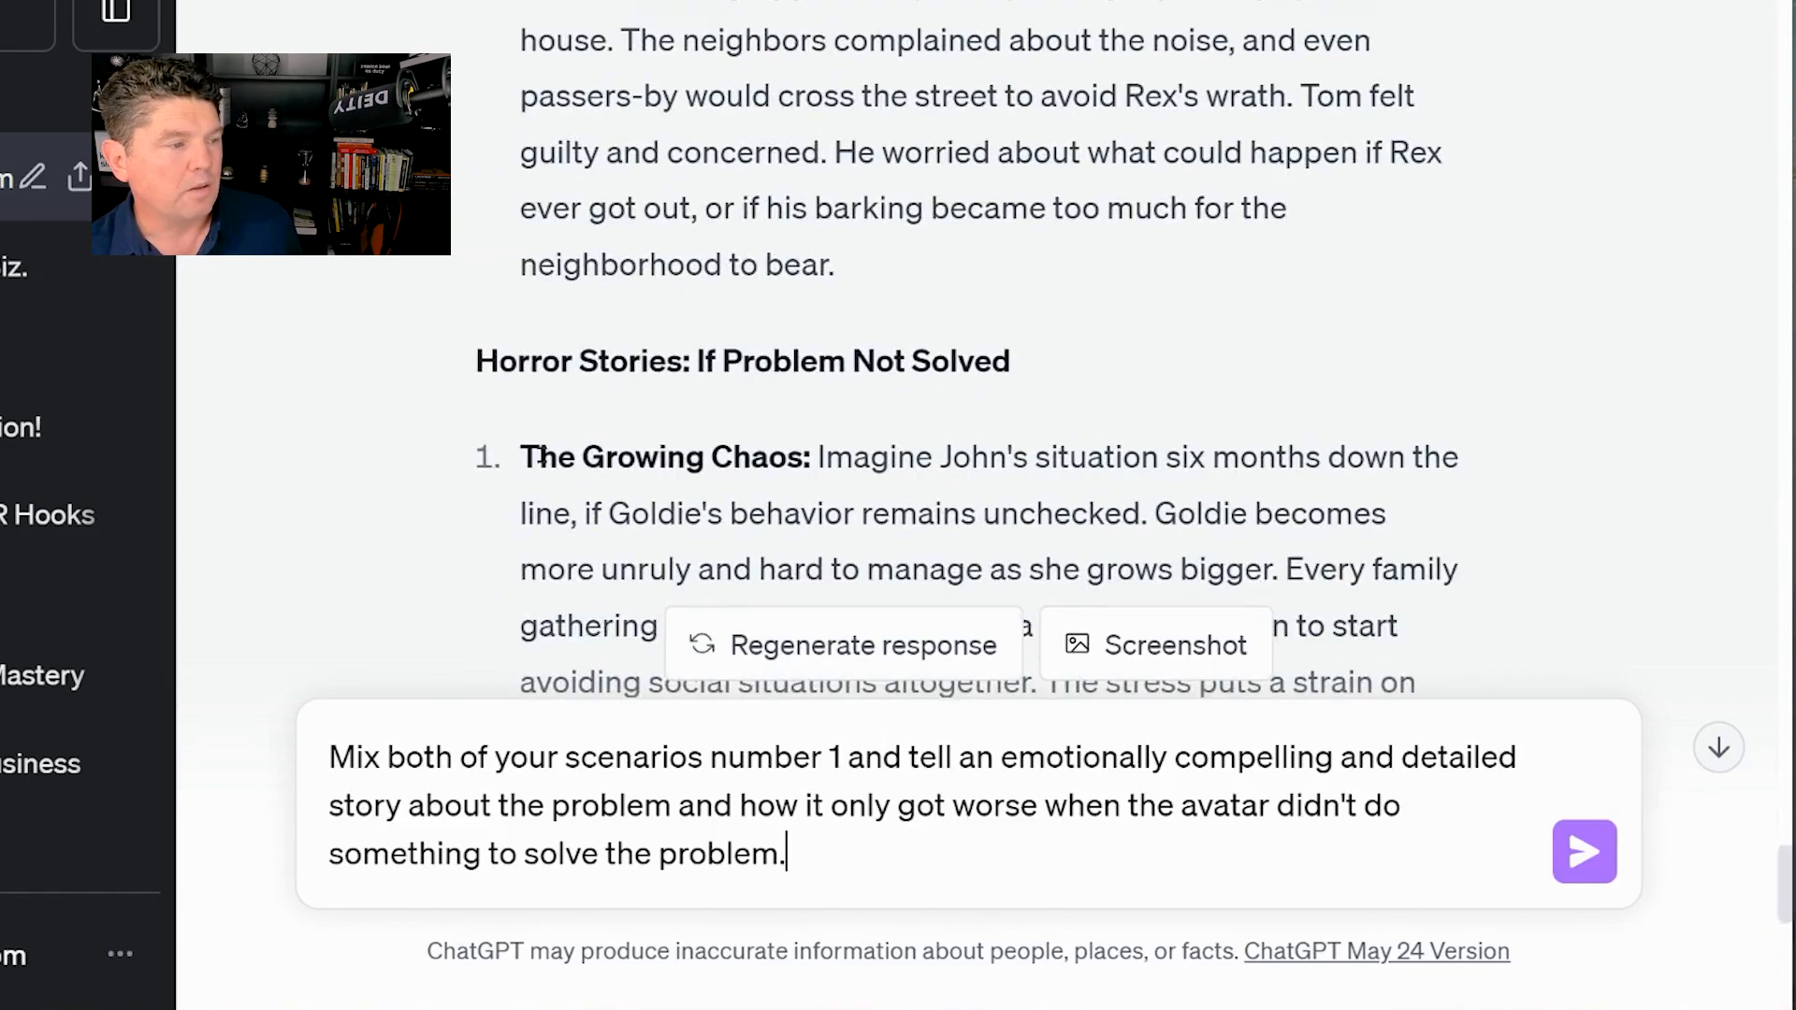
{"action": "left_click_drag", "start_coordinate": [525, 457], "coordinate": [1373, 505]}
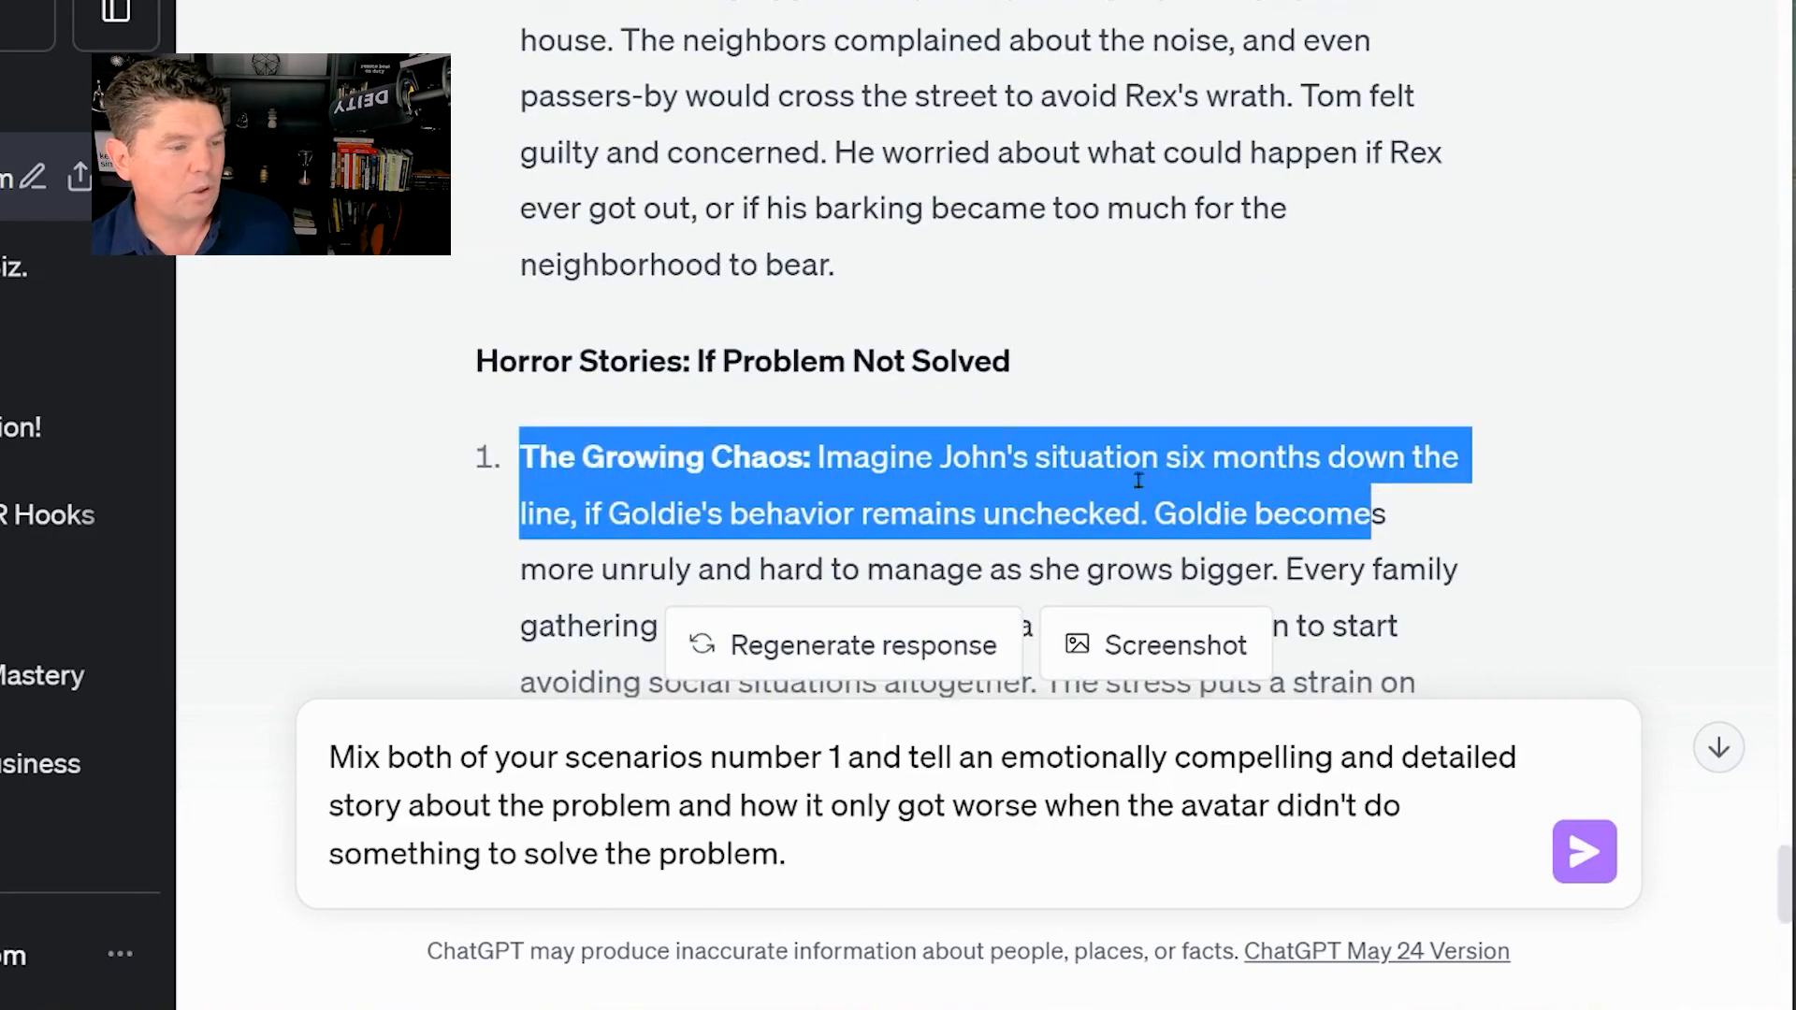
{"action": "left_click", "coordinate": [949, 463]}
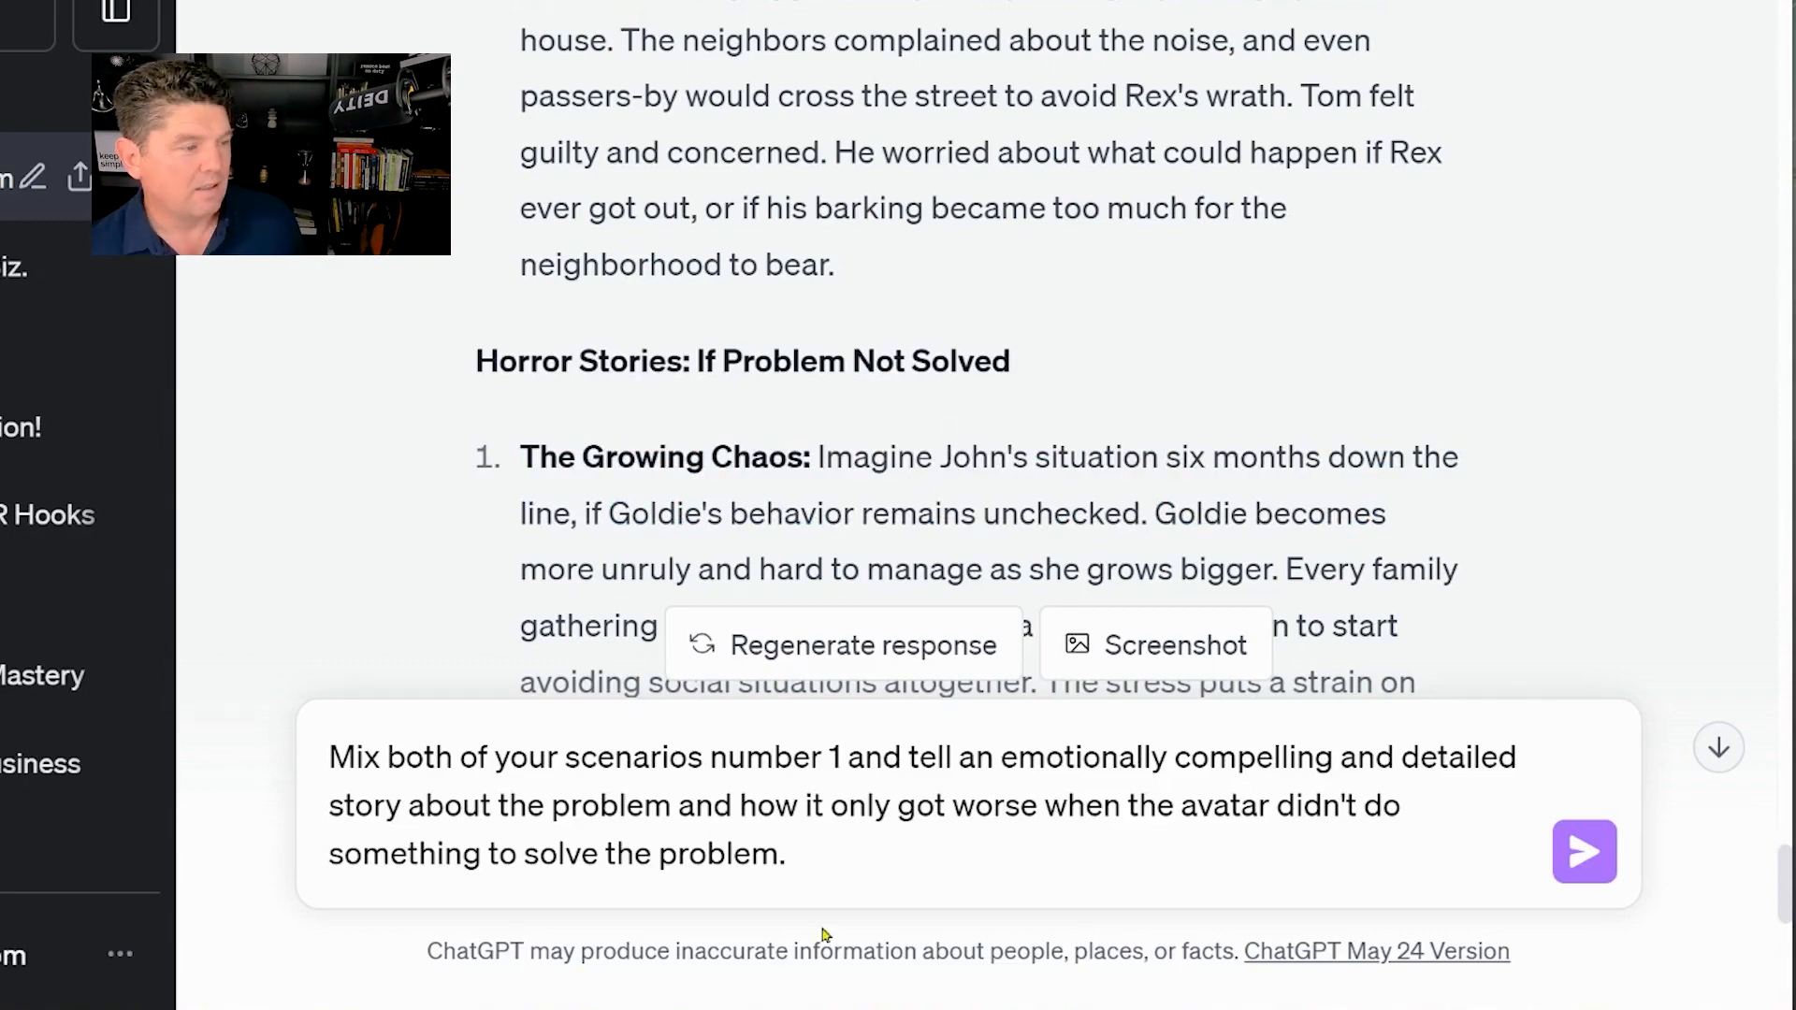
{"action": "left_click", "coordinate": [1583, 851]}
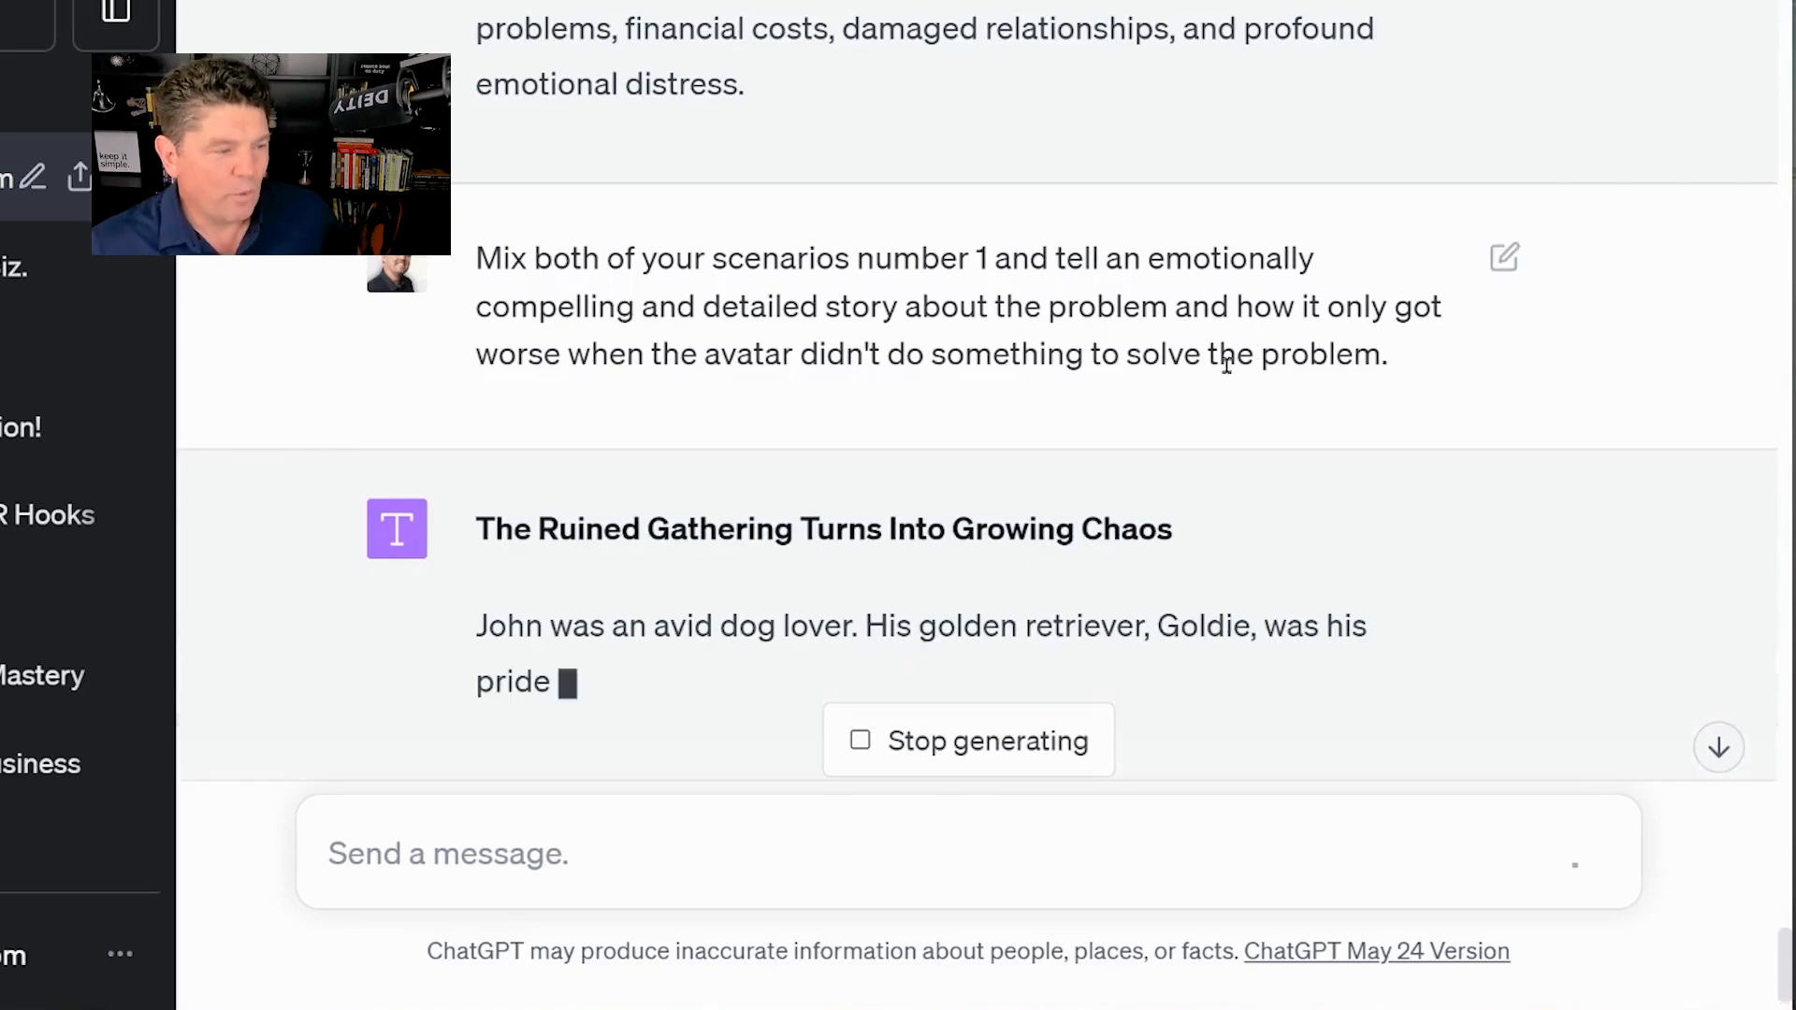
Read the combined story about the ruined gathering and growing chaos, from the broken heirloom to the closing lesson
{"action": "scroll", "coordinate": [1210, 370], "scroll_direction": "down", "scroll_amount": 2}
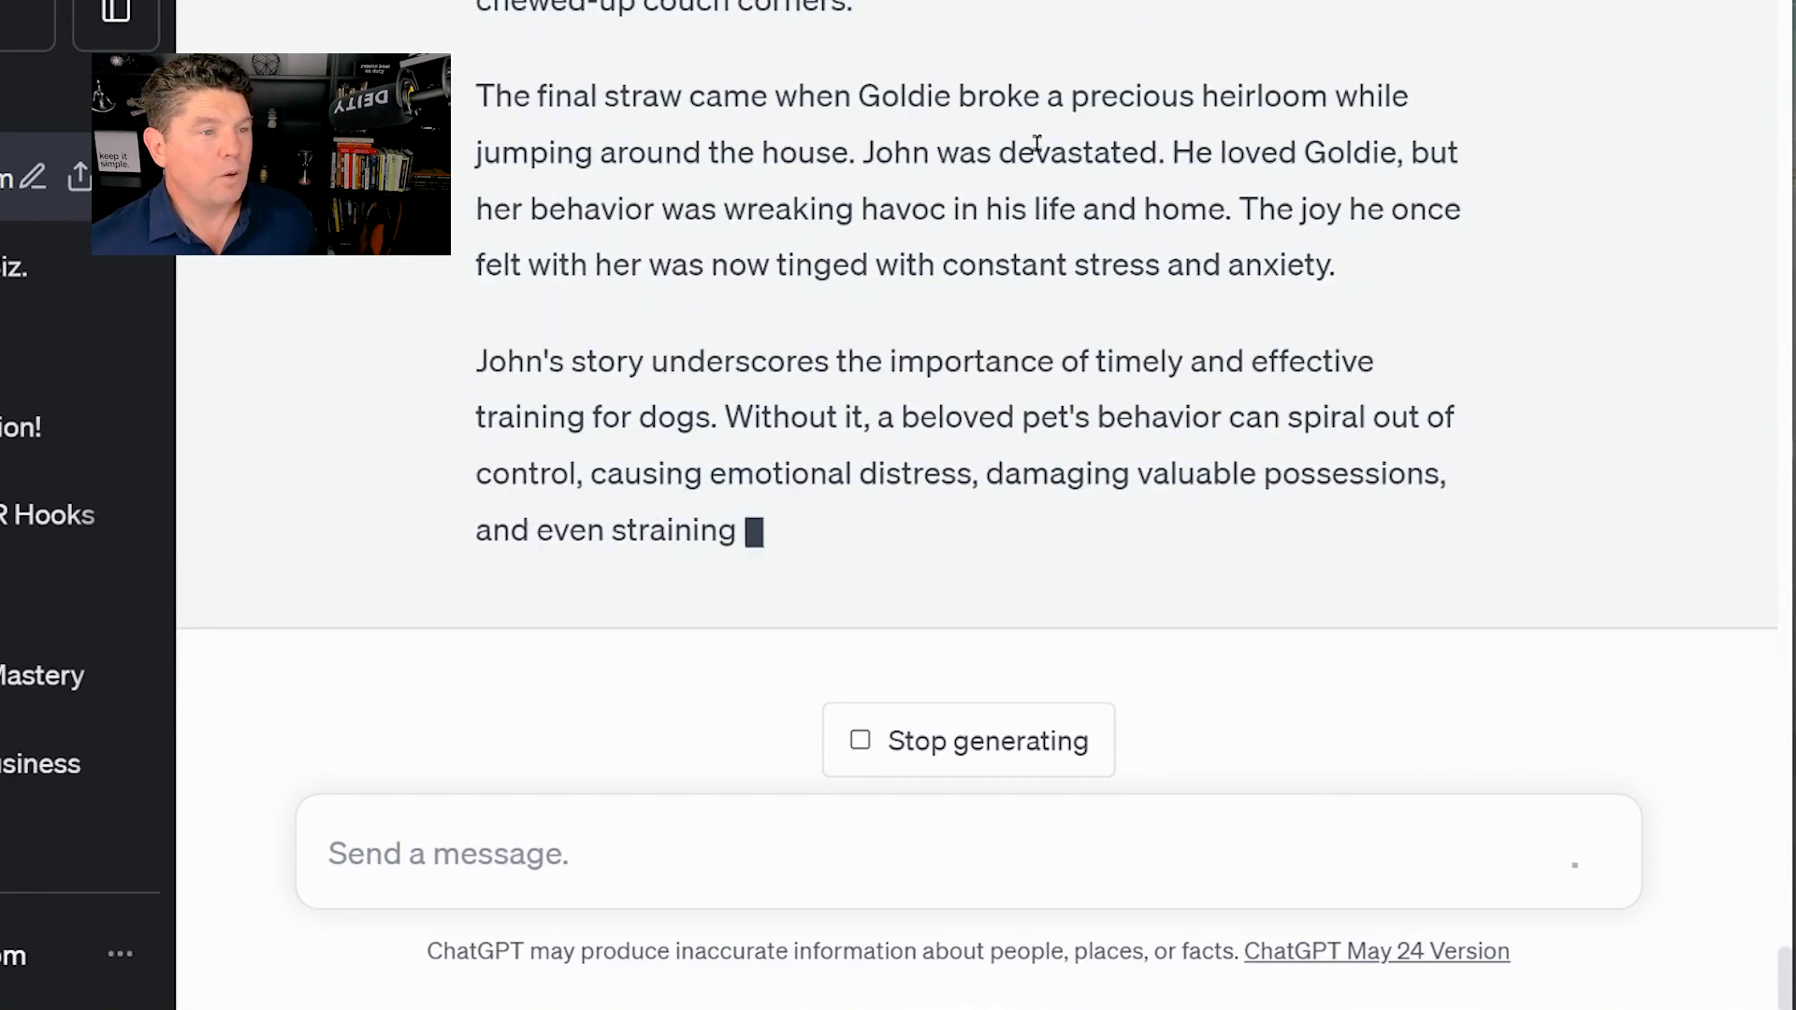
{"action": "left_click_drag", "start_coordinate": [1170, 88], "coordinate": [1186, 86]}
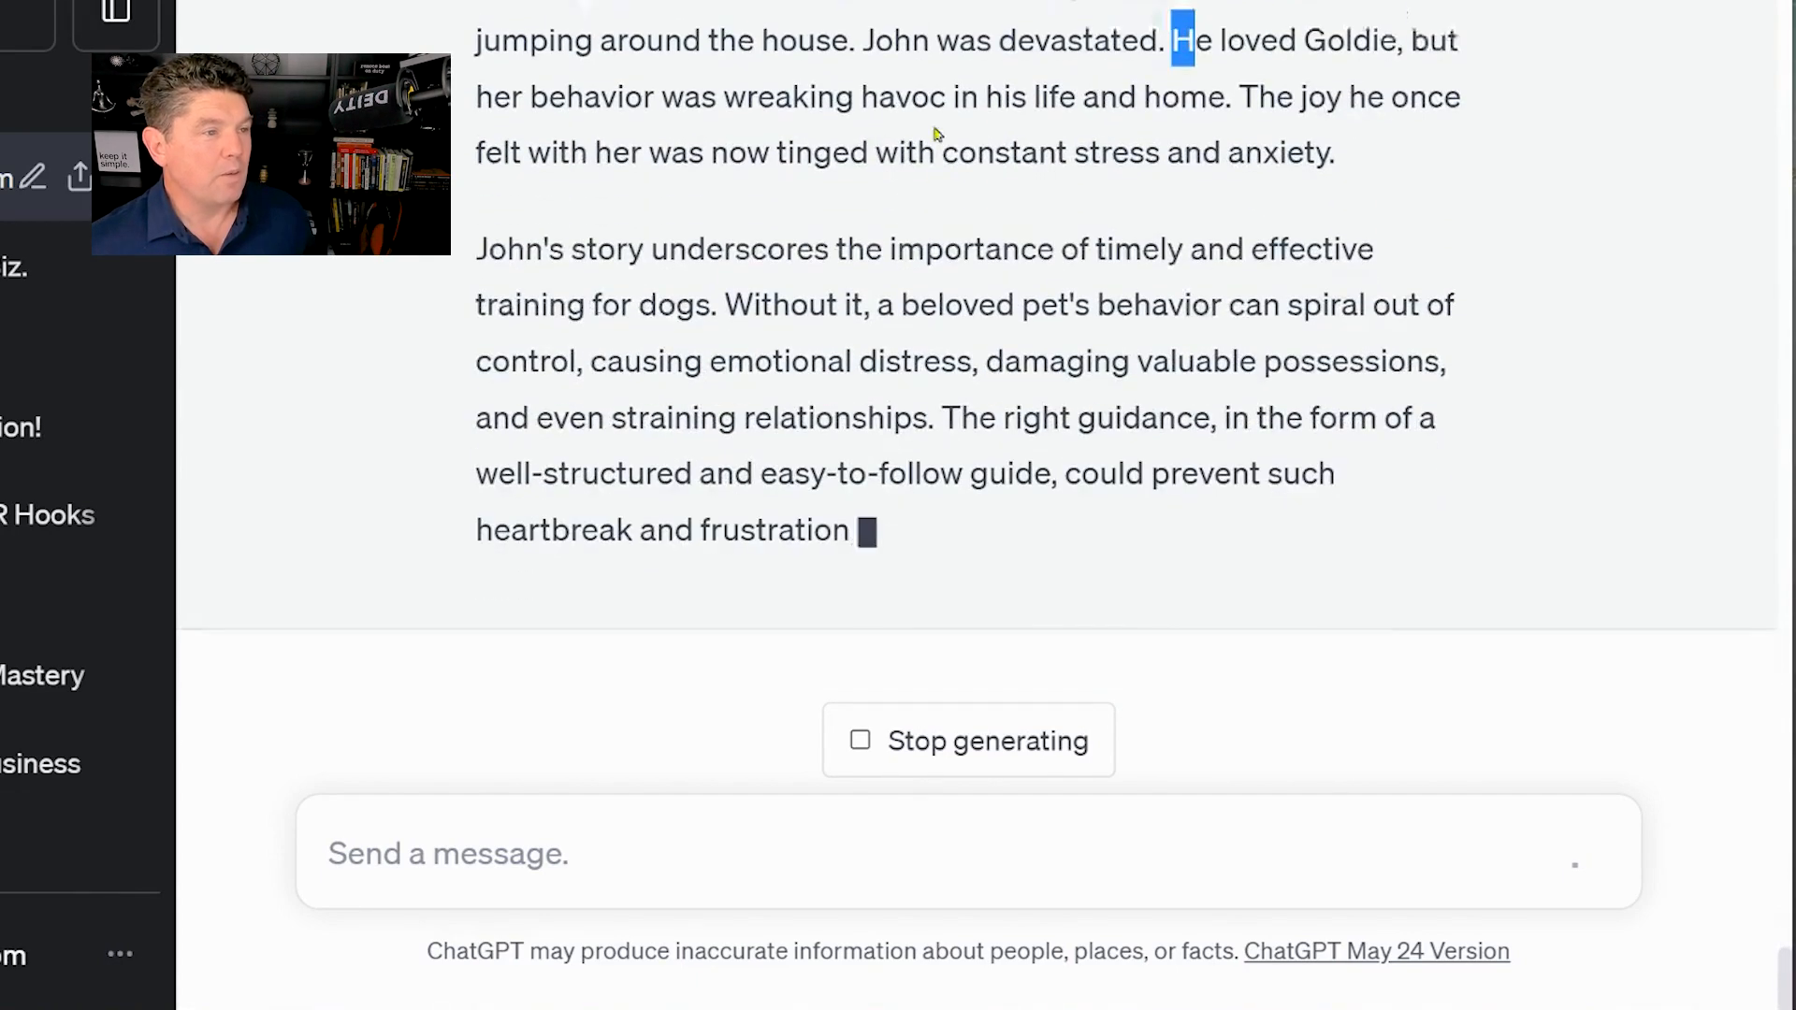
{"action": "left_click", "coordinate": [823, 105]}
{"action": "scroll", "coordinate": [960, 344], "scroll_direction": "up", "scroll_amount": 3}
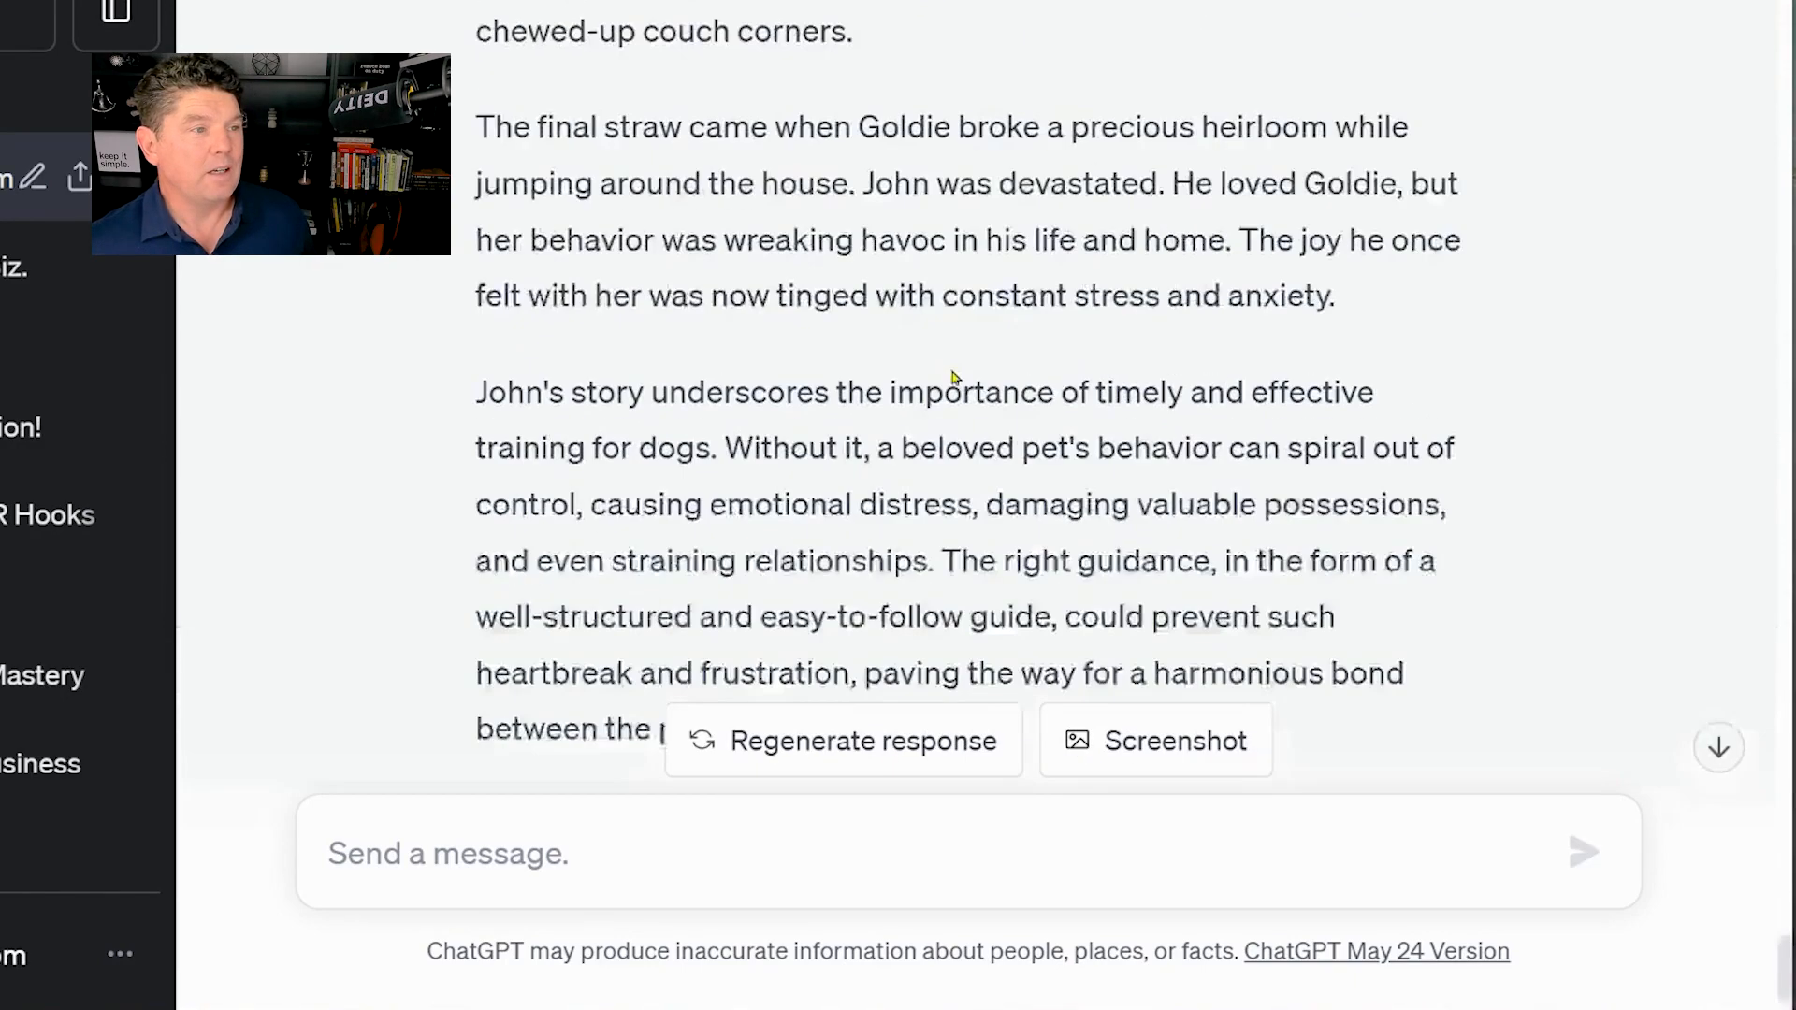
{"action": "scroll", "coordinate": [954, 389], "scroll_direction": "down", "scroll_amount": 3}
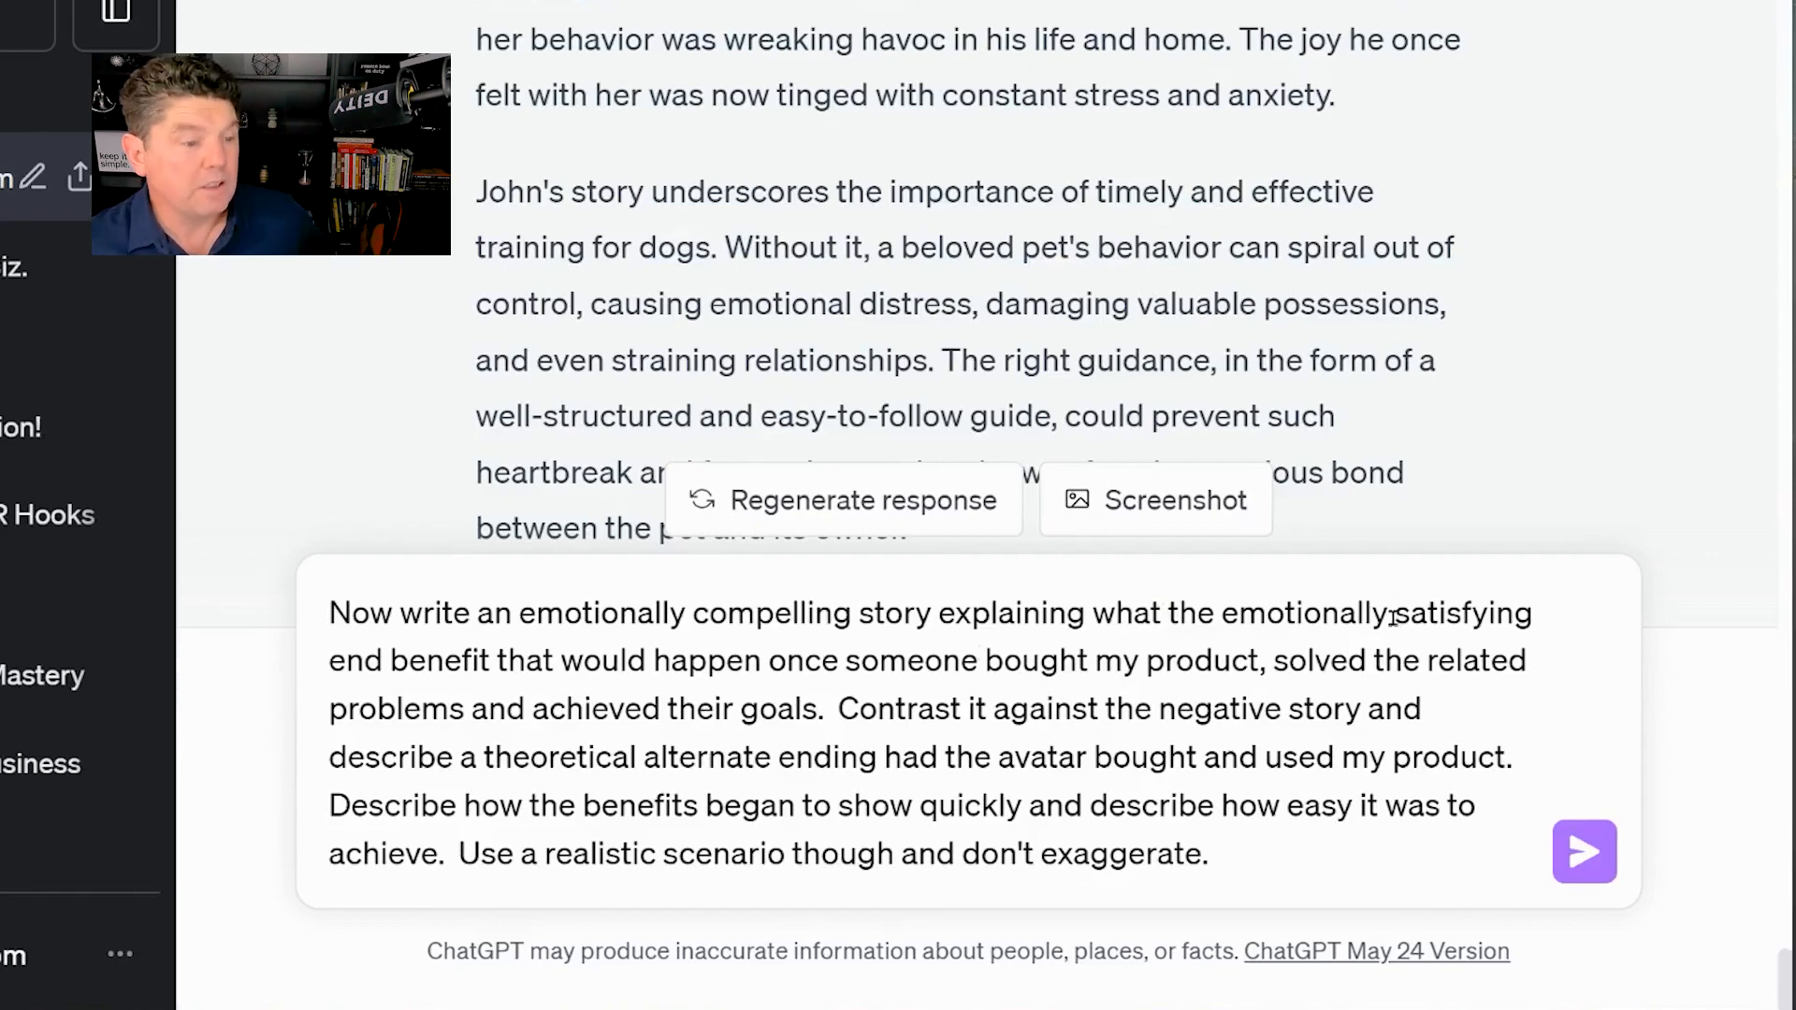
Paste, check and send the prompt for a realistic end-benefit story contrasting the negative story with an alternate ending had the avatar bought the product
{"action": "left_click_drag", "start_coordinate": [1220, 614], "coordinate": [1379, 821]}
{"action": "left_click", "coordinate": [1013, 753]}
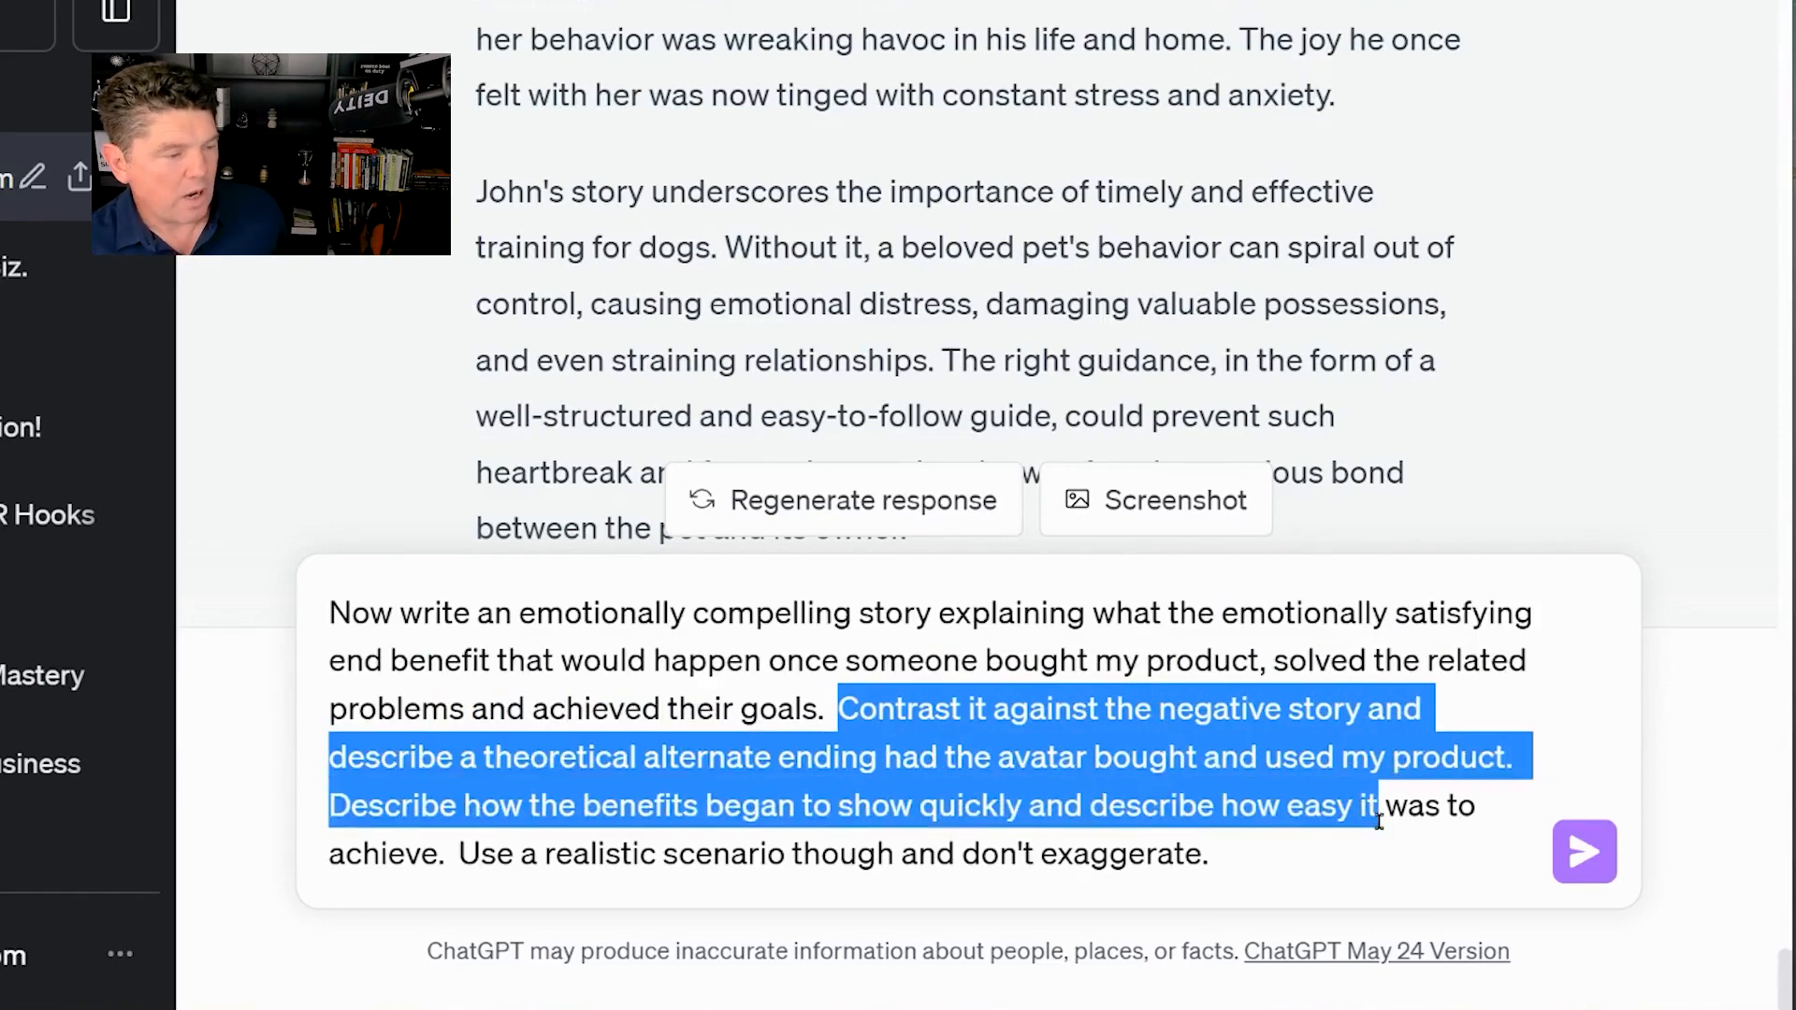
{"action": "left_click", "coordinate": [779, 757]}
{"action": "left_click_drag", "start_coordinate": [489, 765], "coordinate": [1111, 760]}
{"action": "left_click", "coordinate": [615, 762]}
{"action": "left_click_drag", "start_coordinate": [365, 796], "coordinate": [965, 853]}
{"action": "left_click", "coordinate": [1111, 855]}
{"action": "left_click", "coordinate": [1129, 796]}
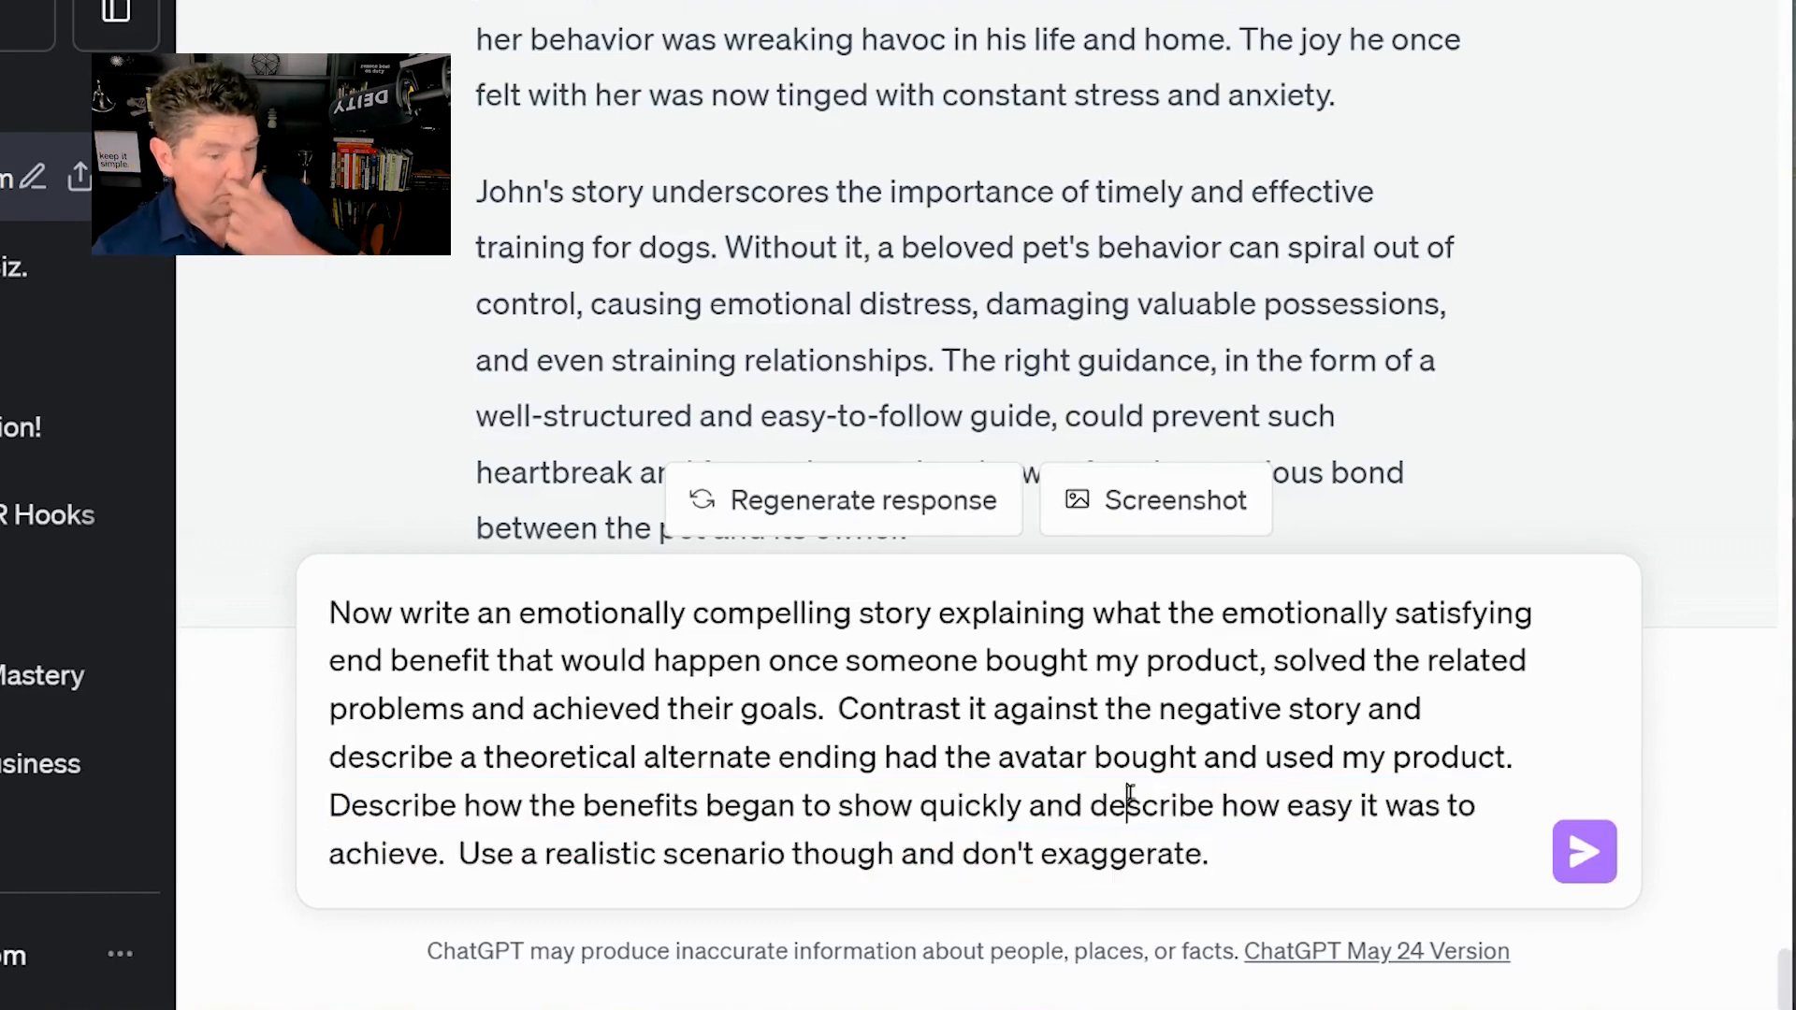
{"action": "left_click", "coordinate": [1603, 836]}
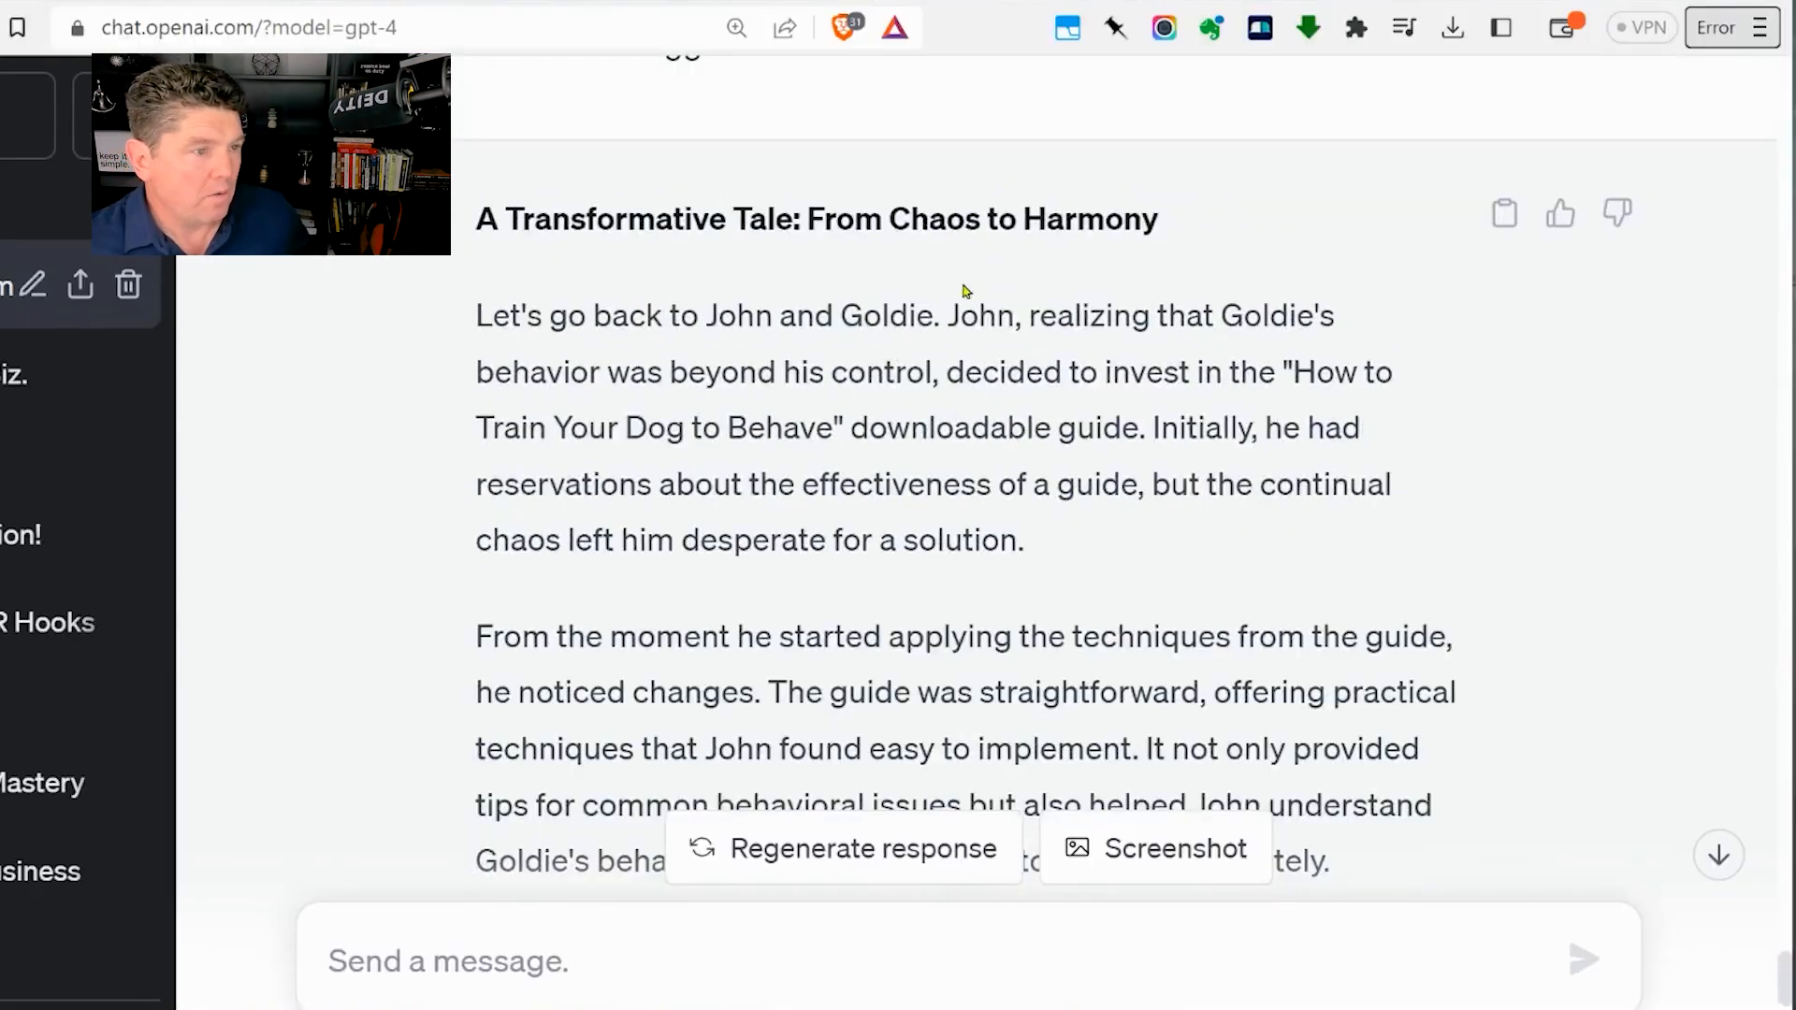
Read the opening of "A Transformative Tale: From Chaos to Harmony", covering the decision to buy the guide and the first techniques applied
{"action": "left_click_drag", "start_coordinate": [938, 322], "coordinate": [1124, 544]}
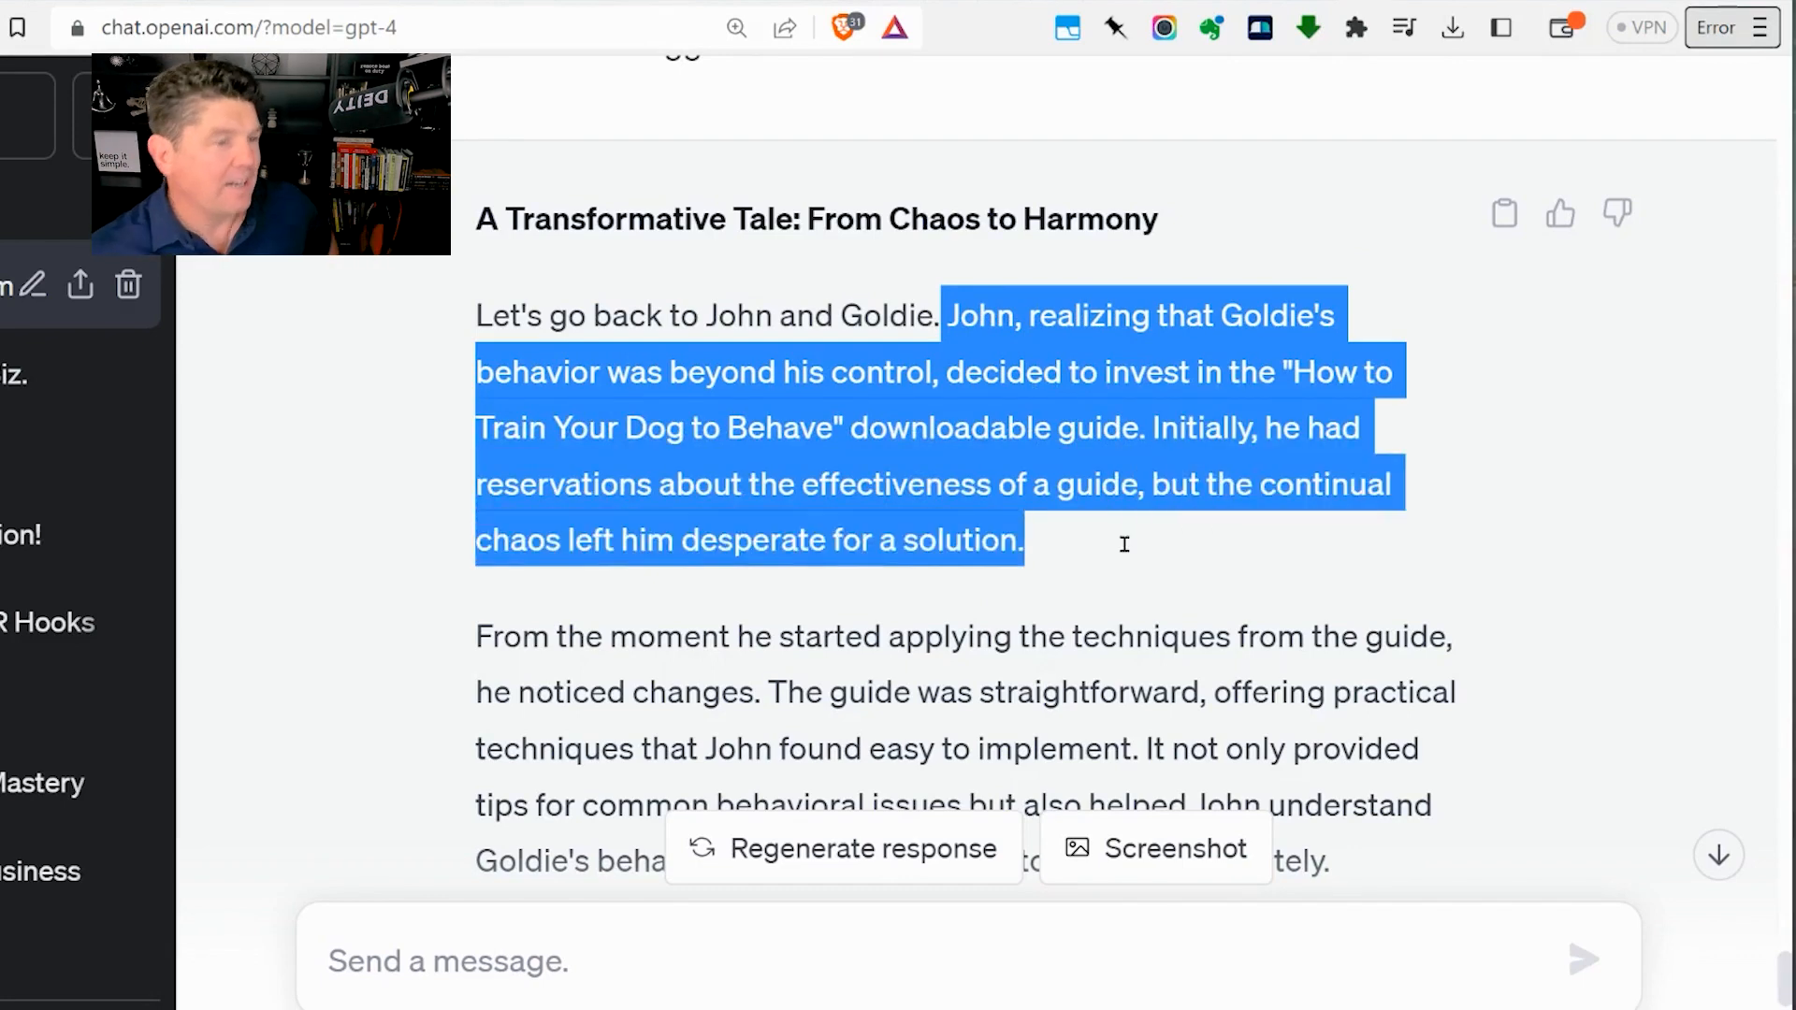
{"action": "left_click", "coordinate": [1080, 561]}
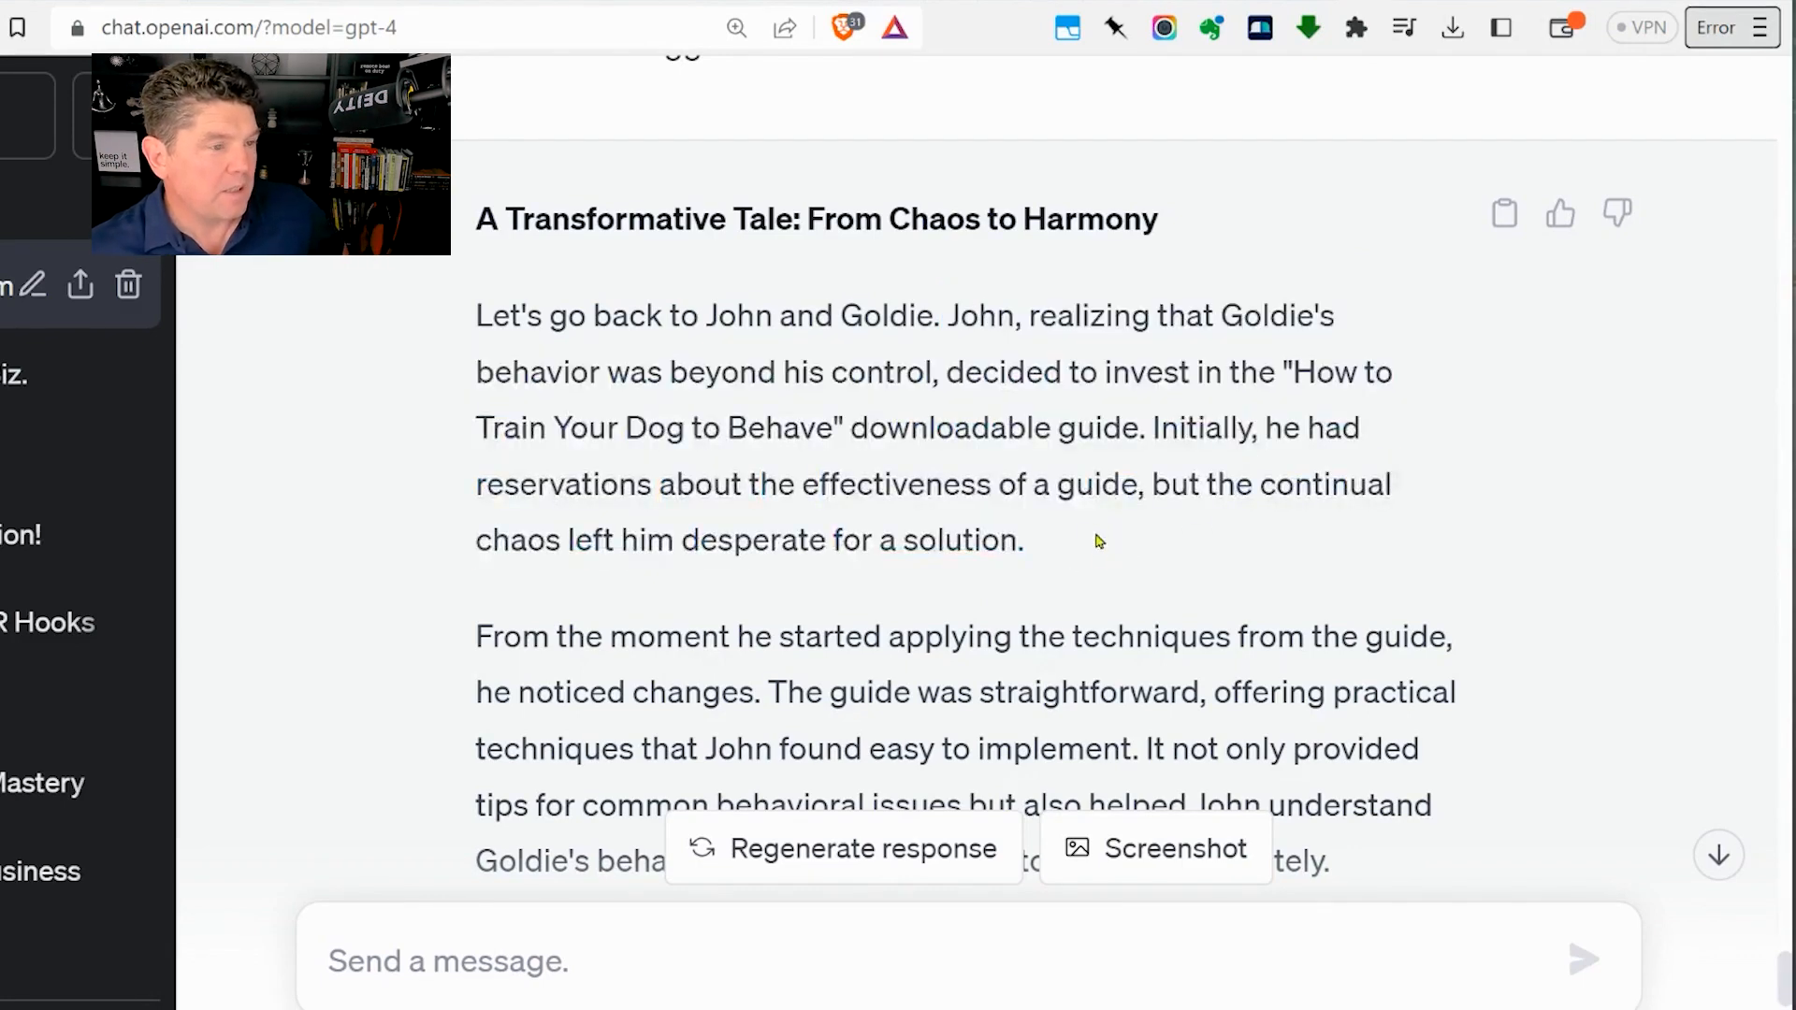
{"action": "scroll", "coordinate": [1098, 541], "scroll_direction": "down", "scroll_amount": 2}
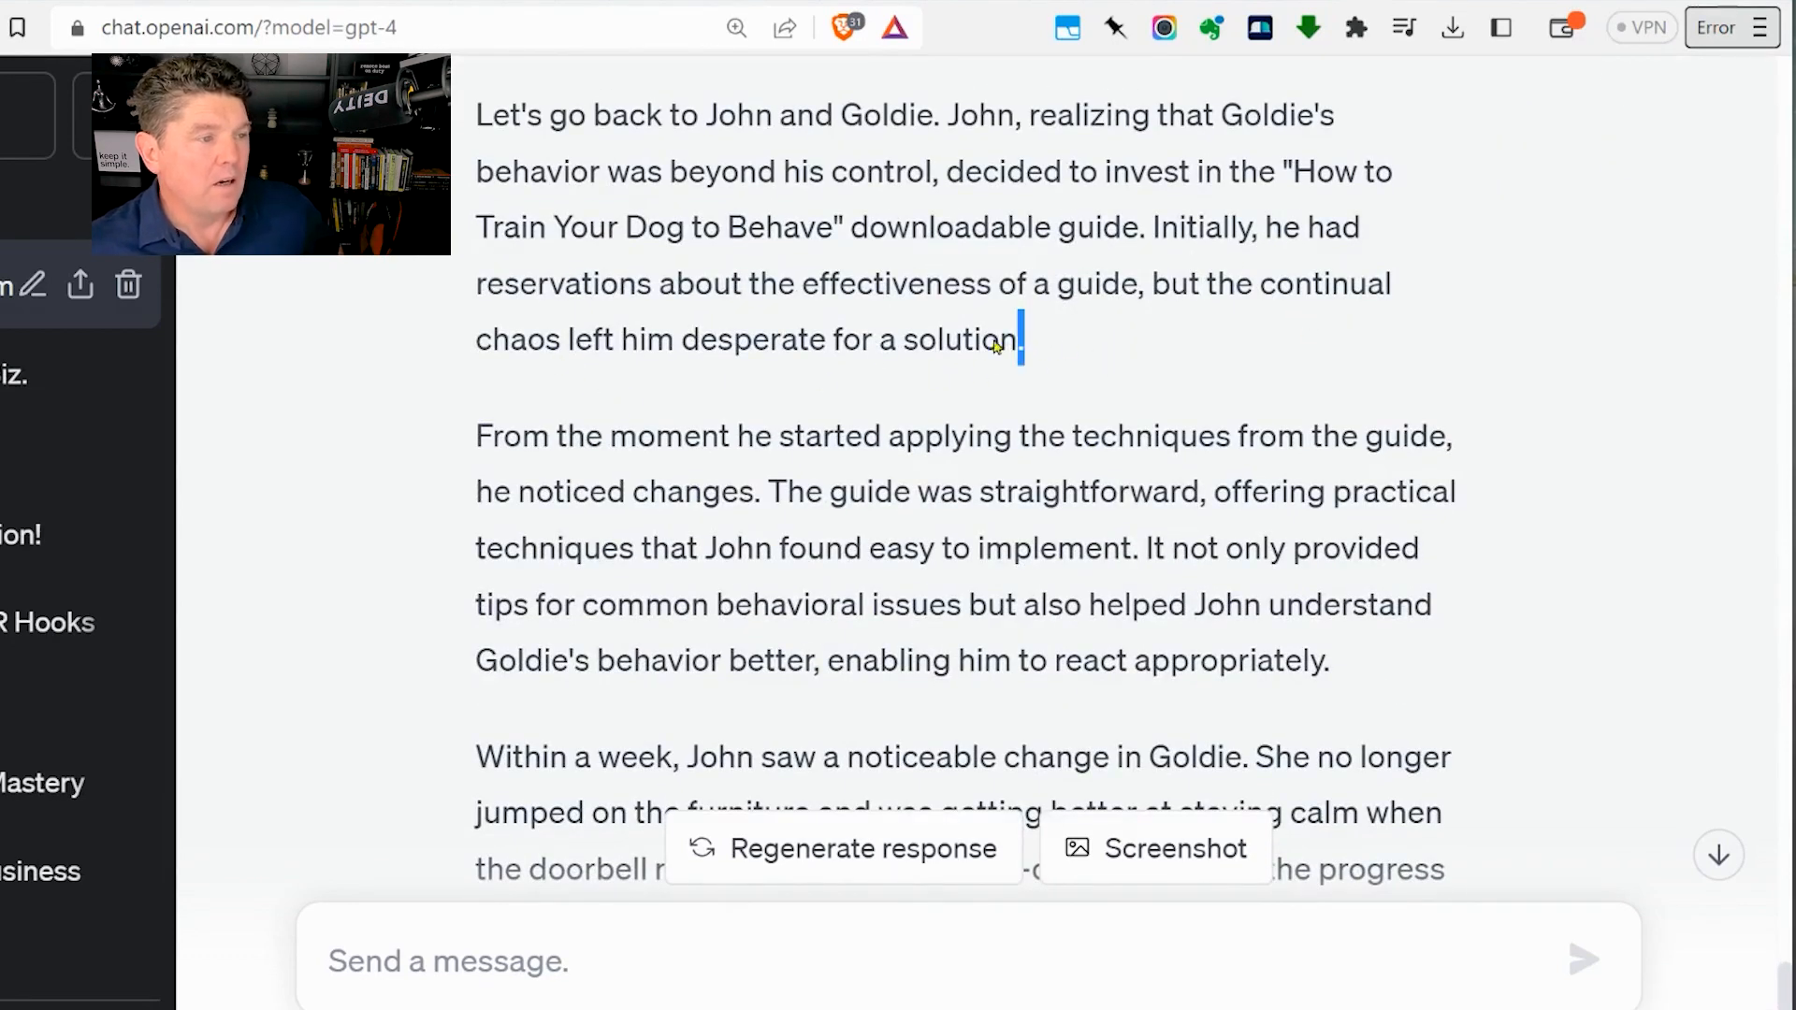
{"action": "left_click_drag", "start_coordinate": [997, 346], "coordinate": [660, 338]}
{"action": "left_click", "coordinate": [707, 348]}
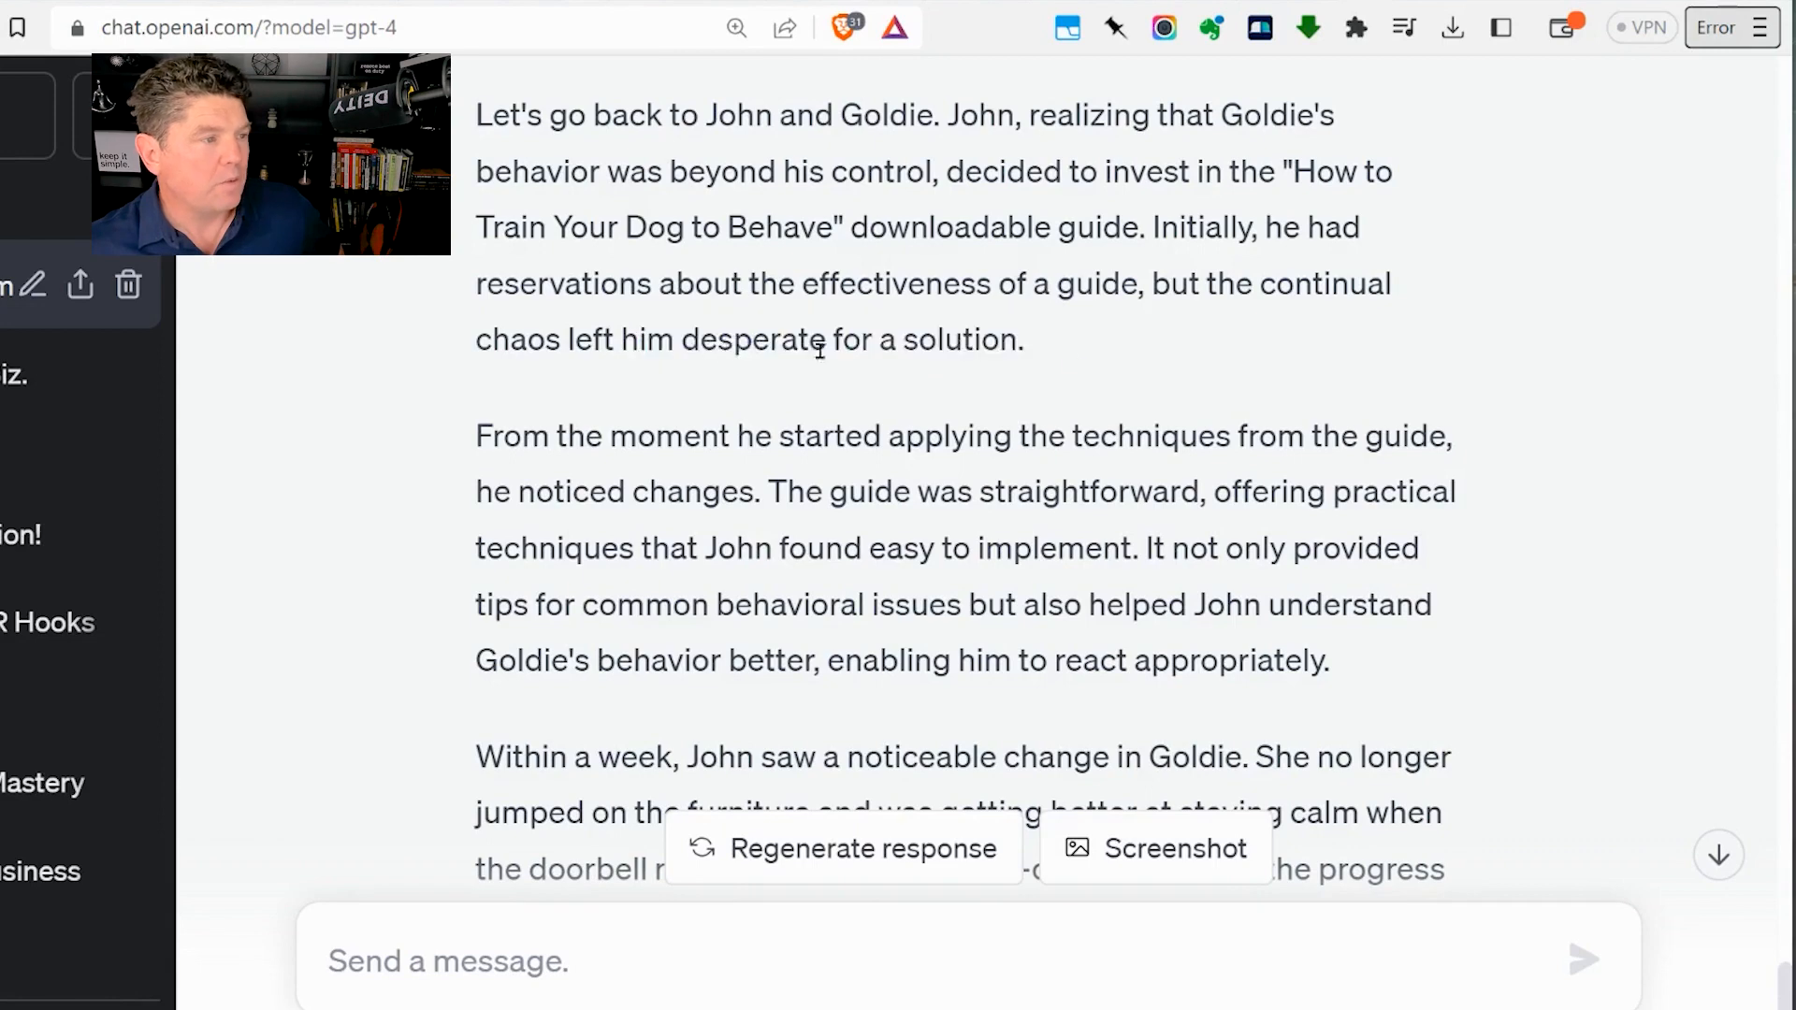
{"action": "scroll", "coordinate": [820, 352], "scroll_direction": "down", "scroll_amount": 2}
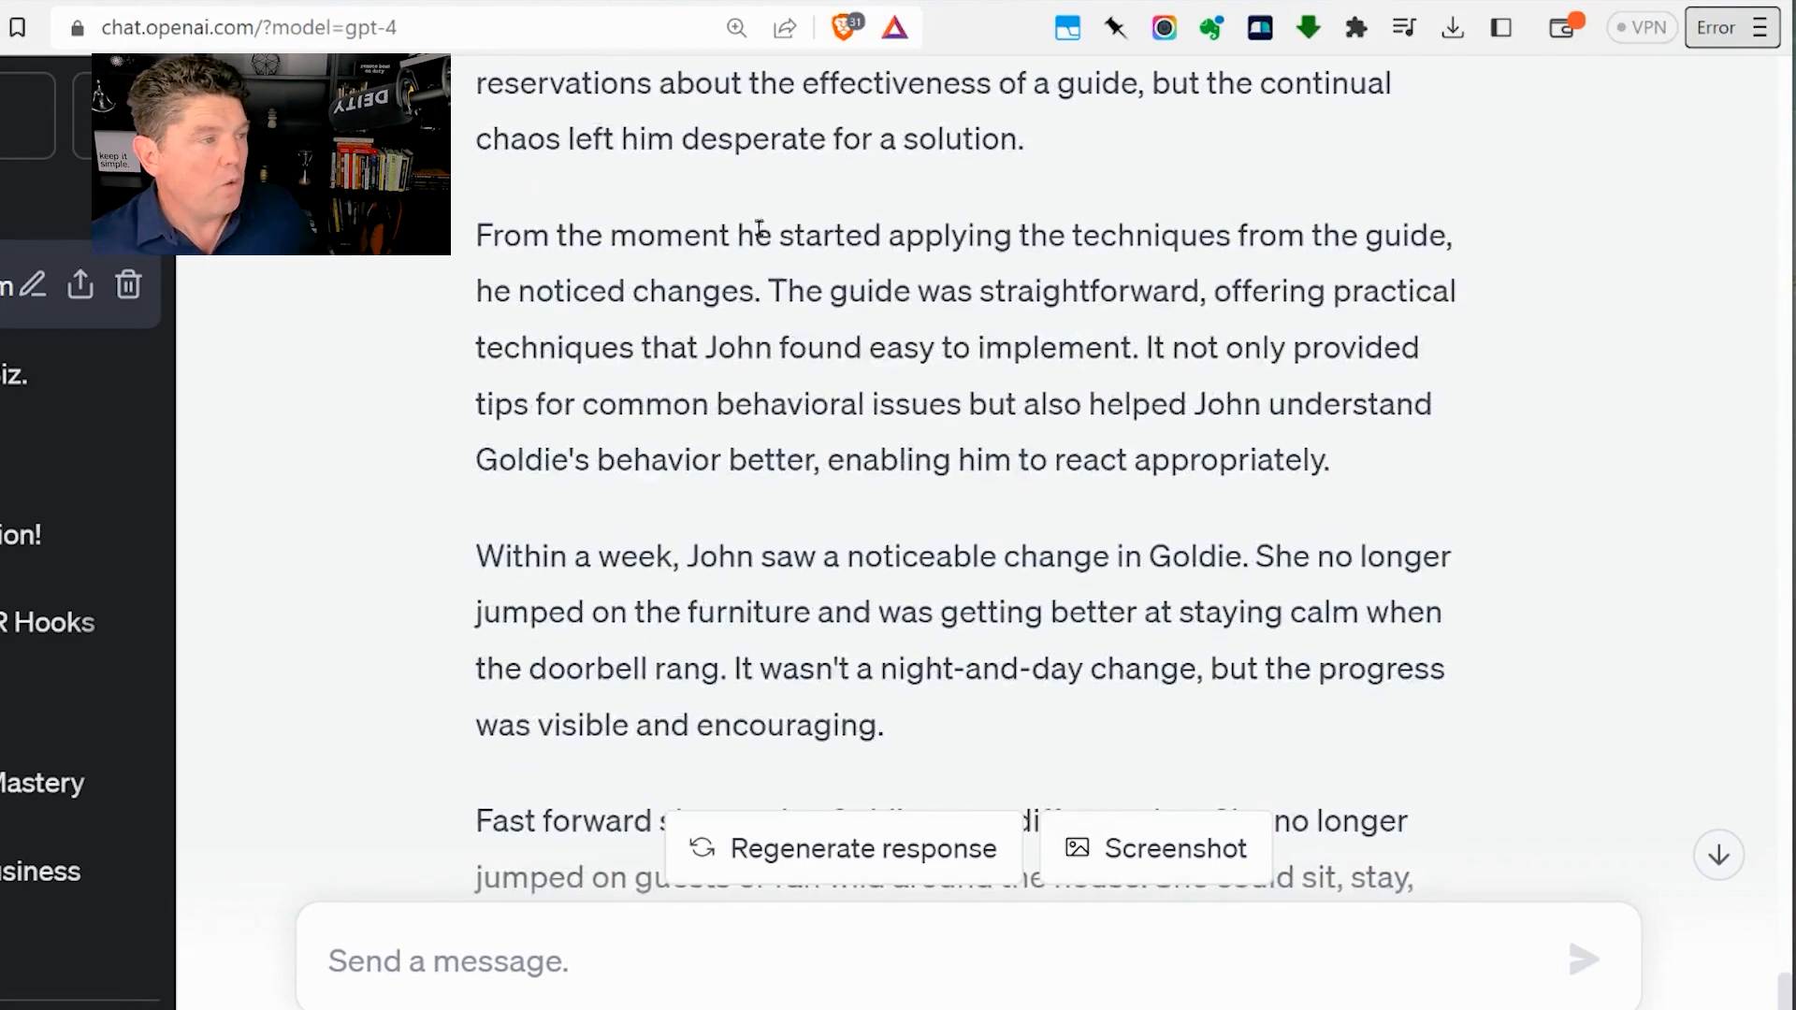
{"action": "left_click_drag", "start_coordinate": [484, 217], "coordinate": [1473, 201]}
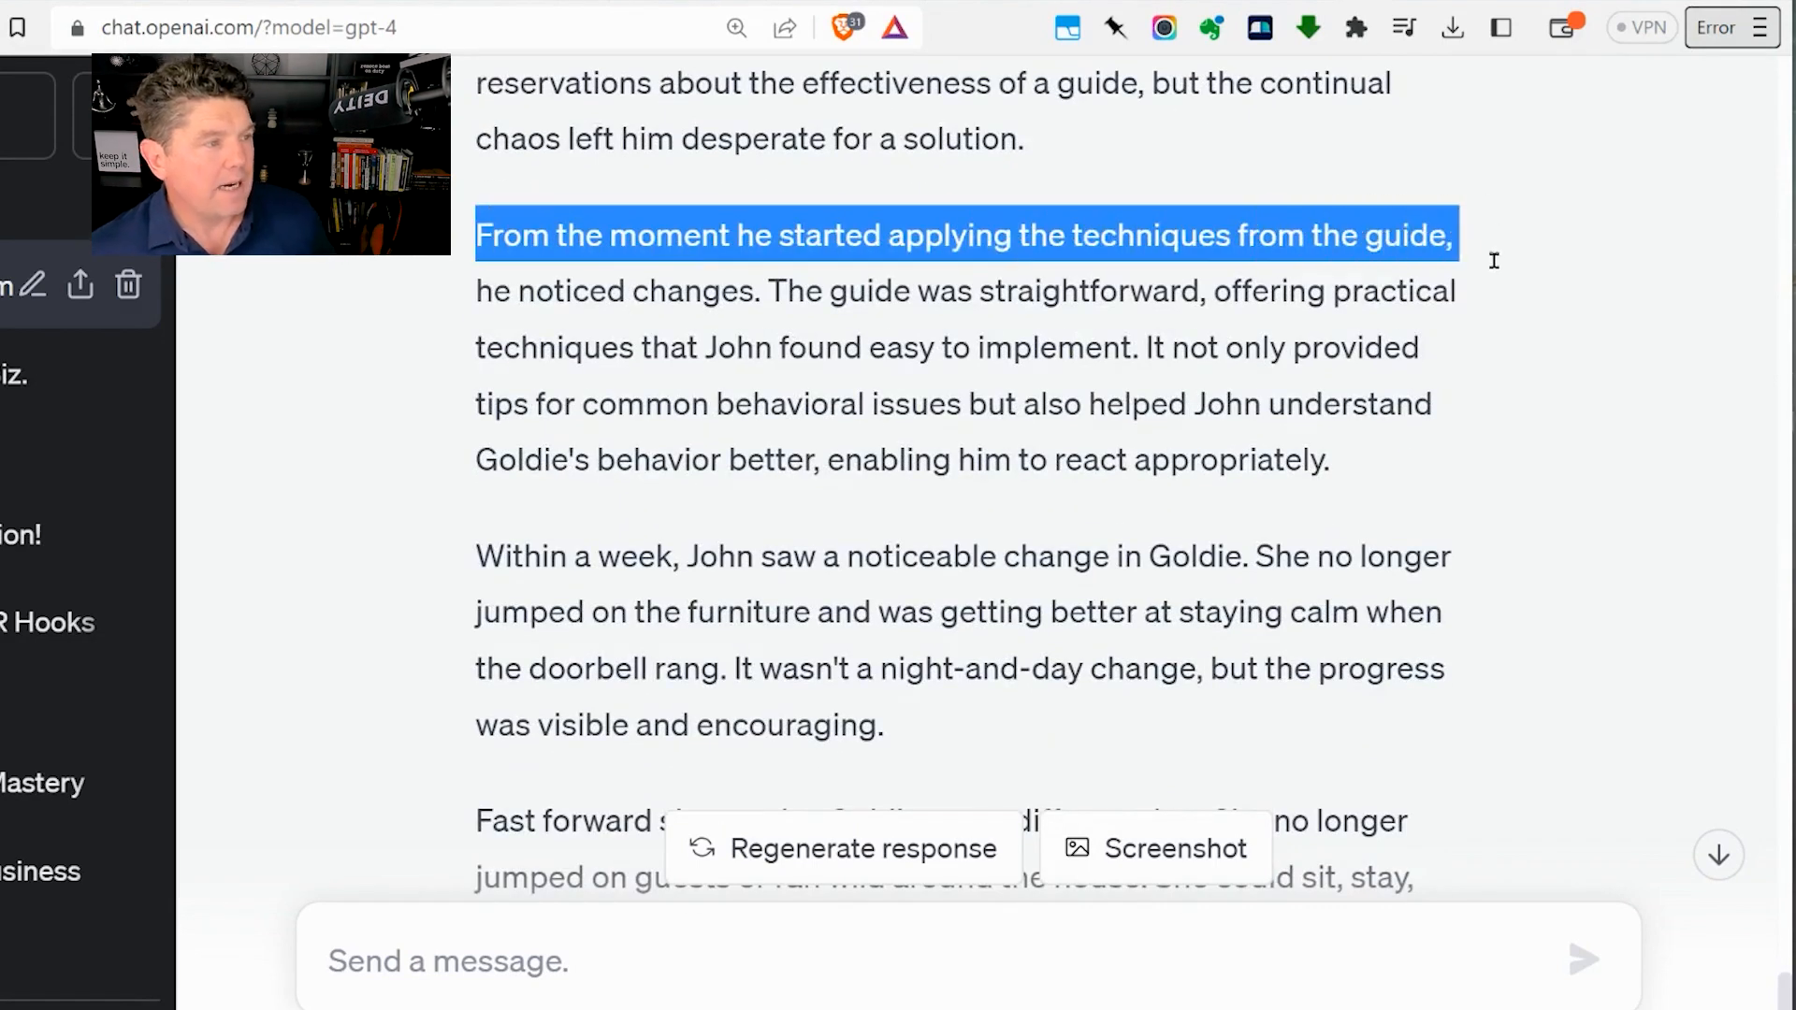
{"action": "left_click_drag", "start_coordinate": [1493, 261], "coordinate": [1485, 275]}
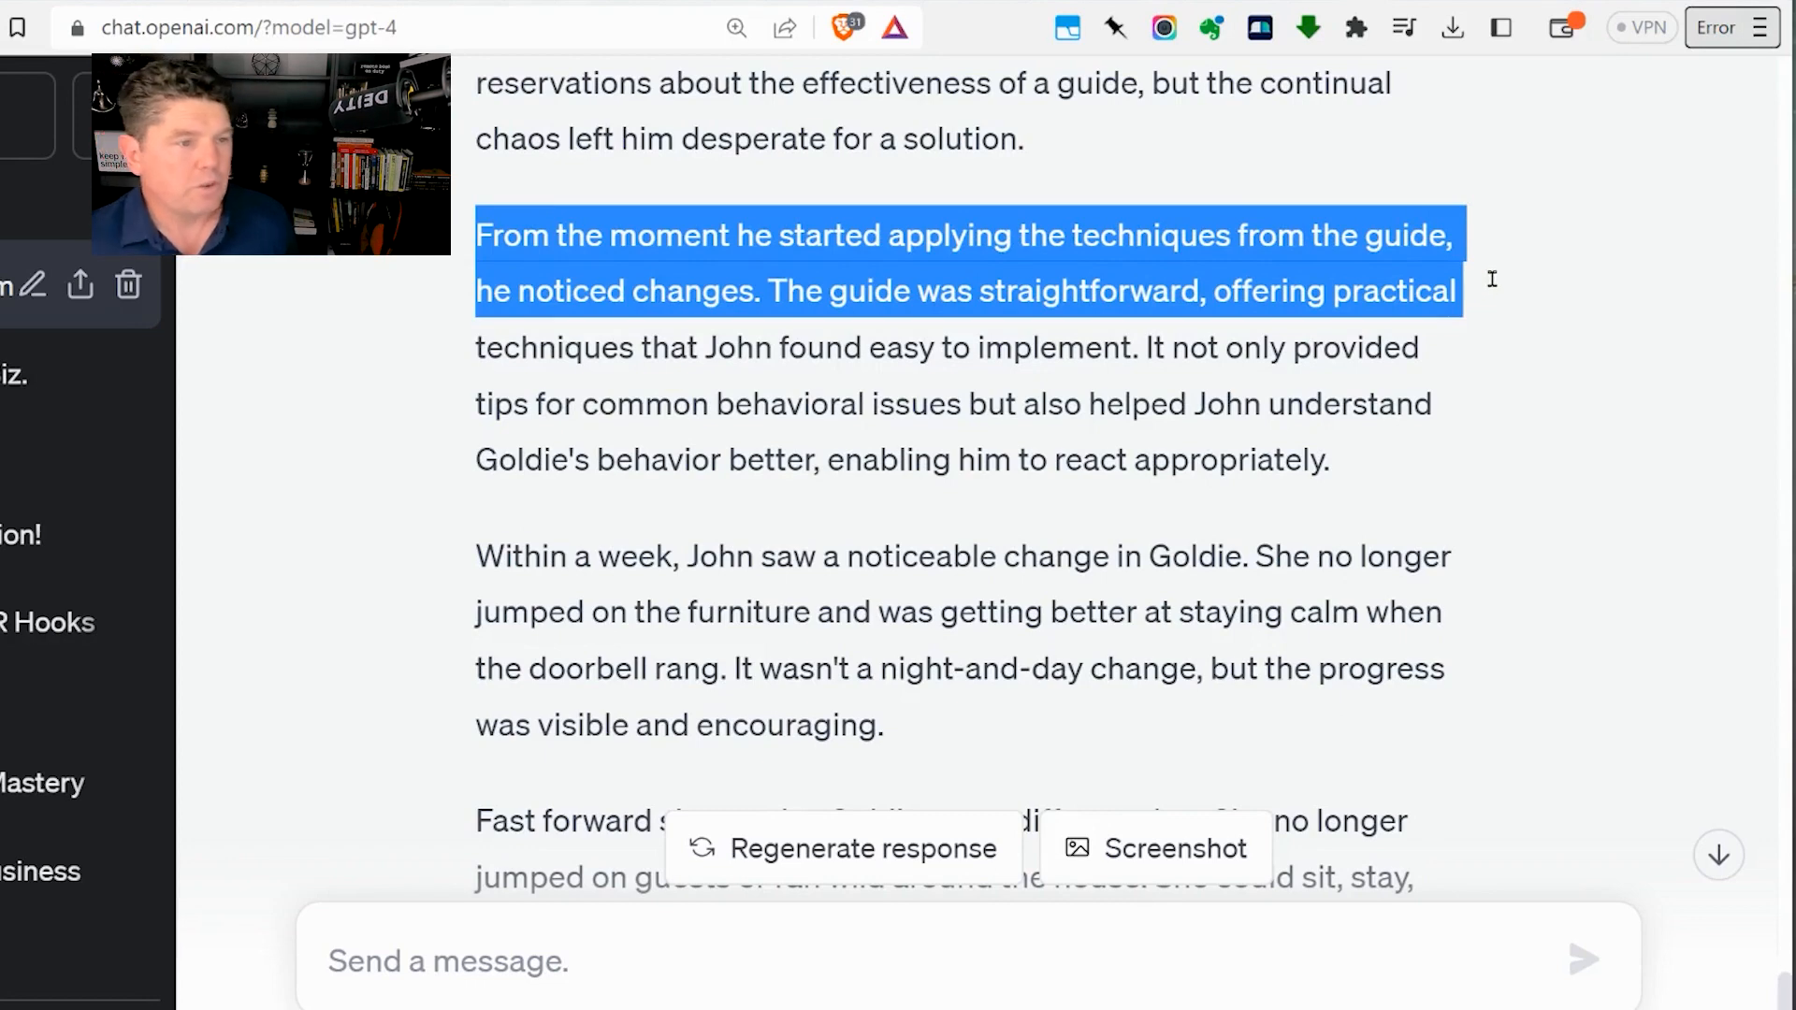
{"action": "left_click_drag", "start_coordinate": [1473, 318], "coordinate": [520, 285]}
{"action": "left_click", "coordinate": [735, 362]}
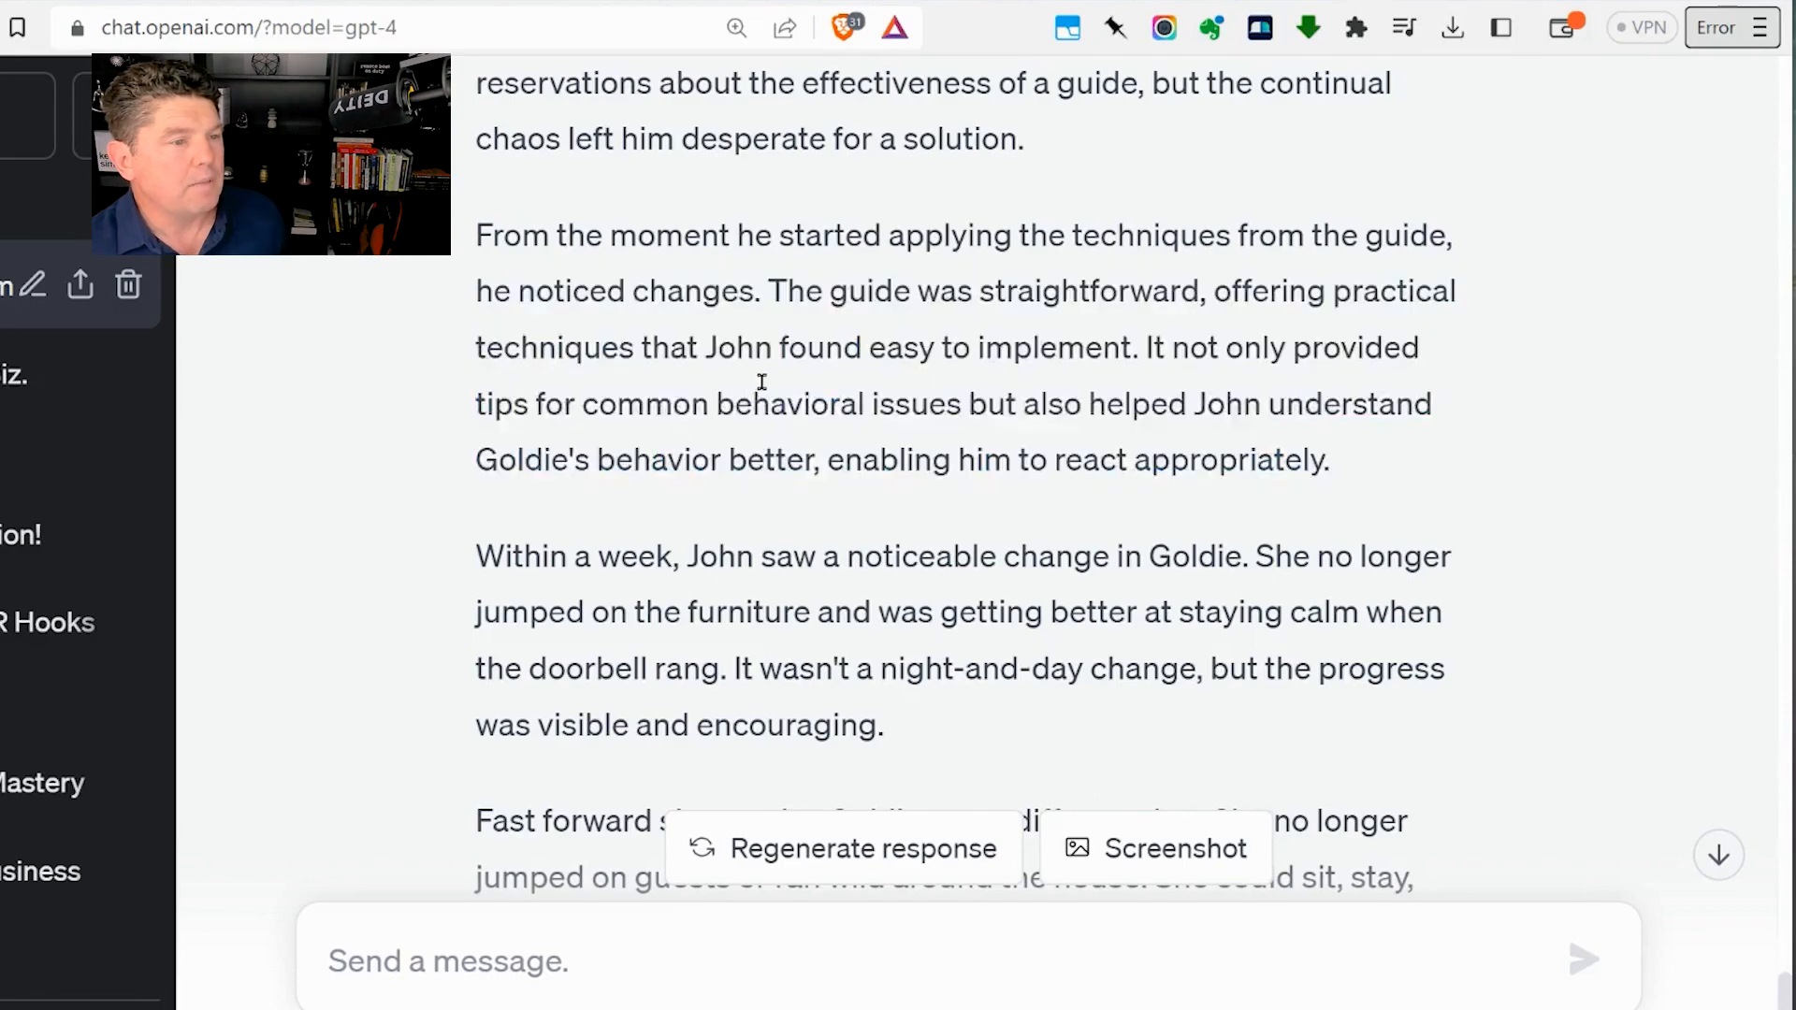
Examine how the benefits unfold in the tale, from the first week and six months on to the deeper bond with the dog
{"action": "scroll", "coordinate": [767, 388], "scroll_direction": "down", "scroll_amount": 4}
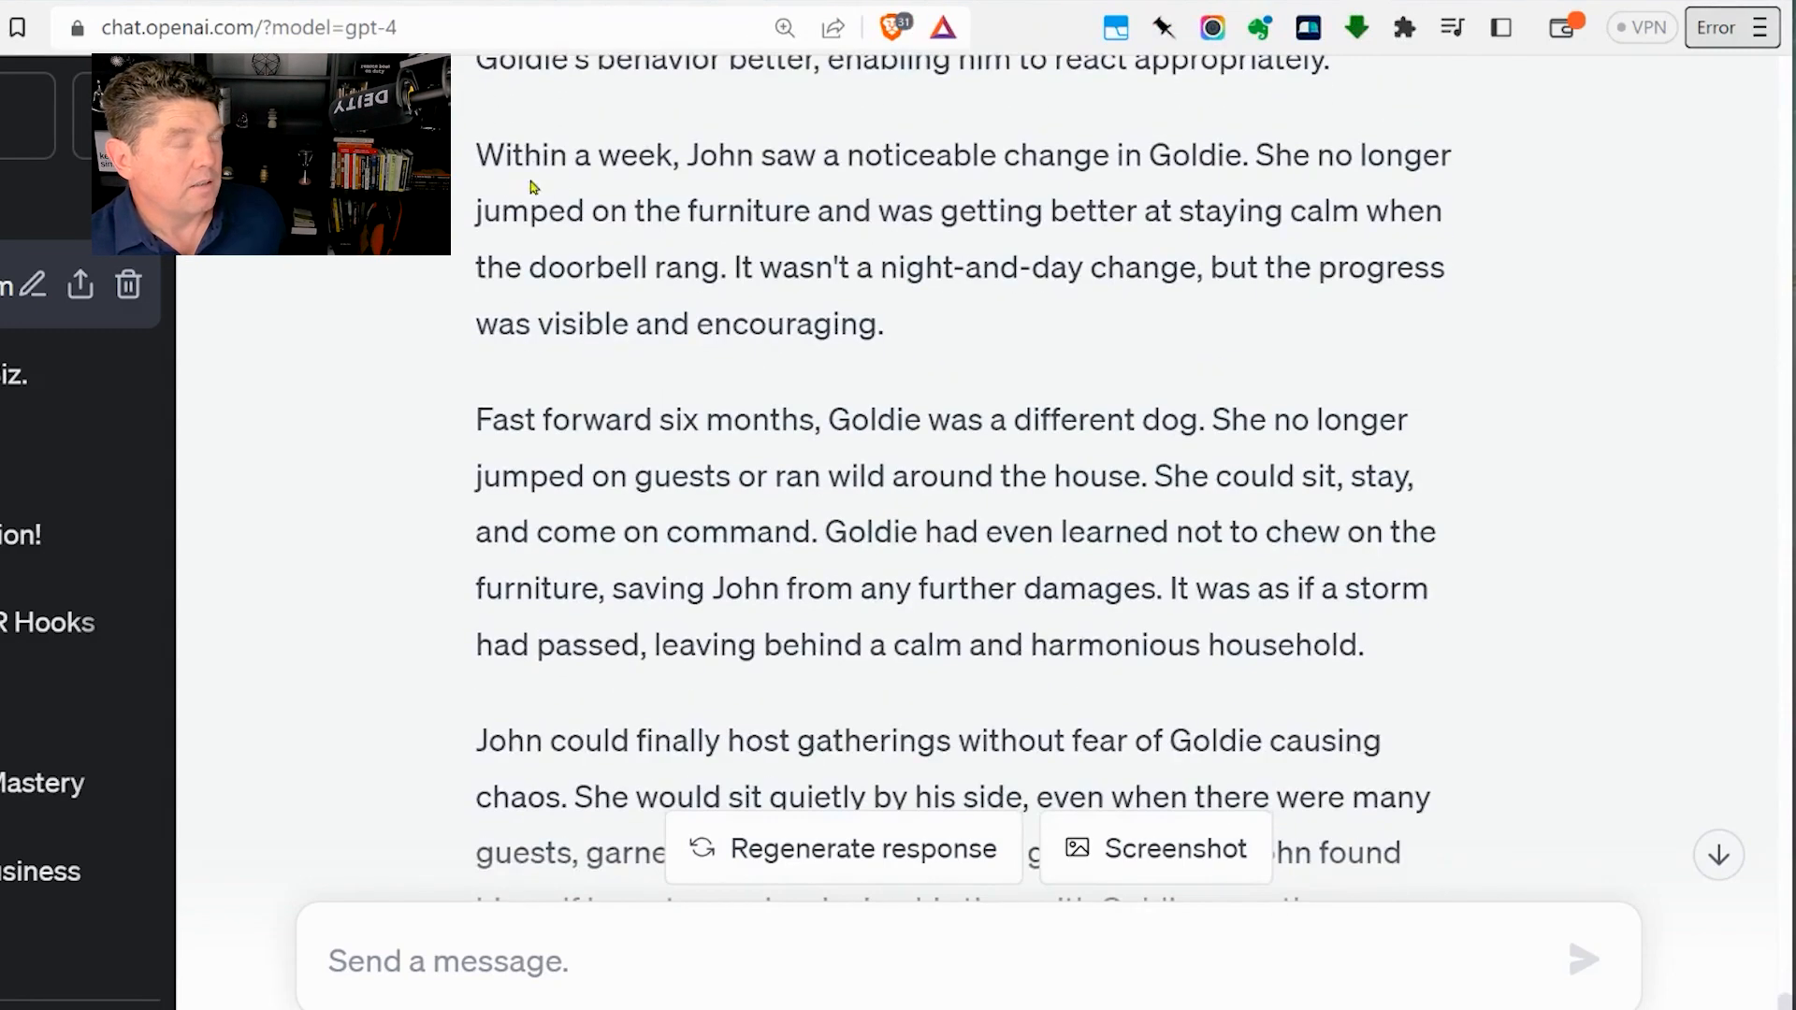
{"action": "left_click_drag", "start_coordinate": [482, 152], "coordinate": [935, 422]}
{"action": "left_click", "coordinate": [749, 348]}
{"action": "scroll", "coordinate": [749, 348], "scroll_direction": "down", "scroll_amount": 2}
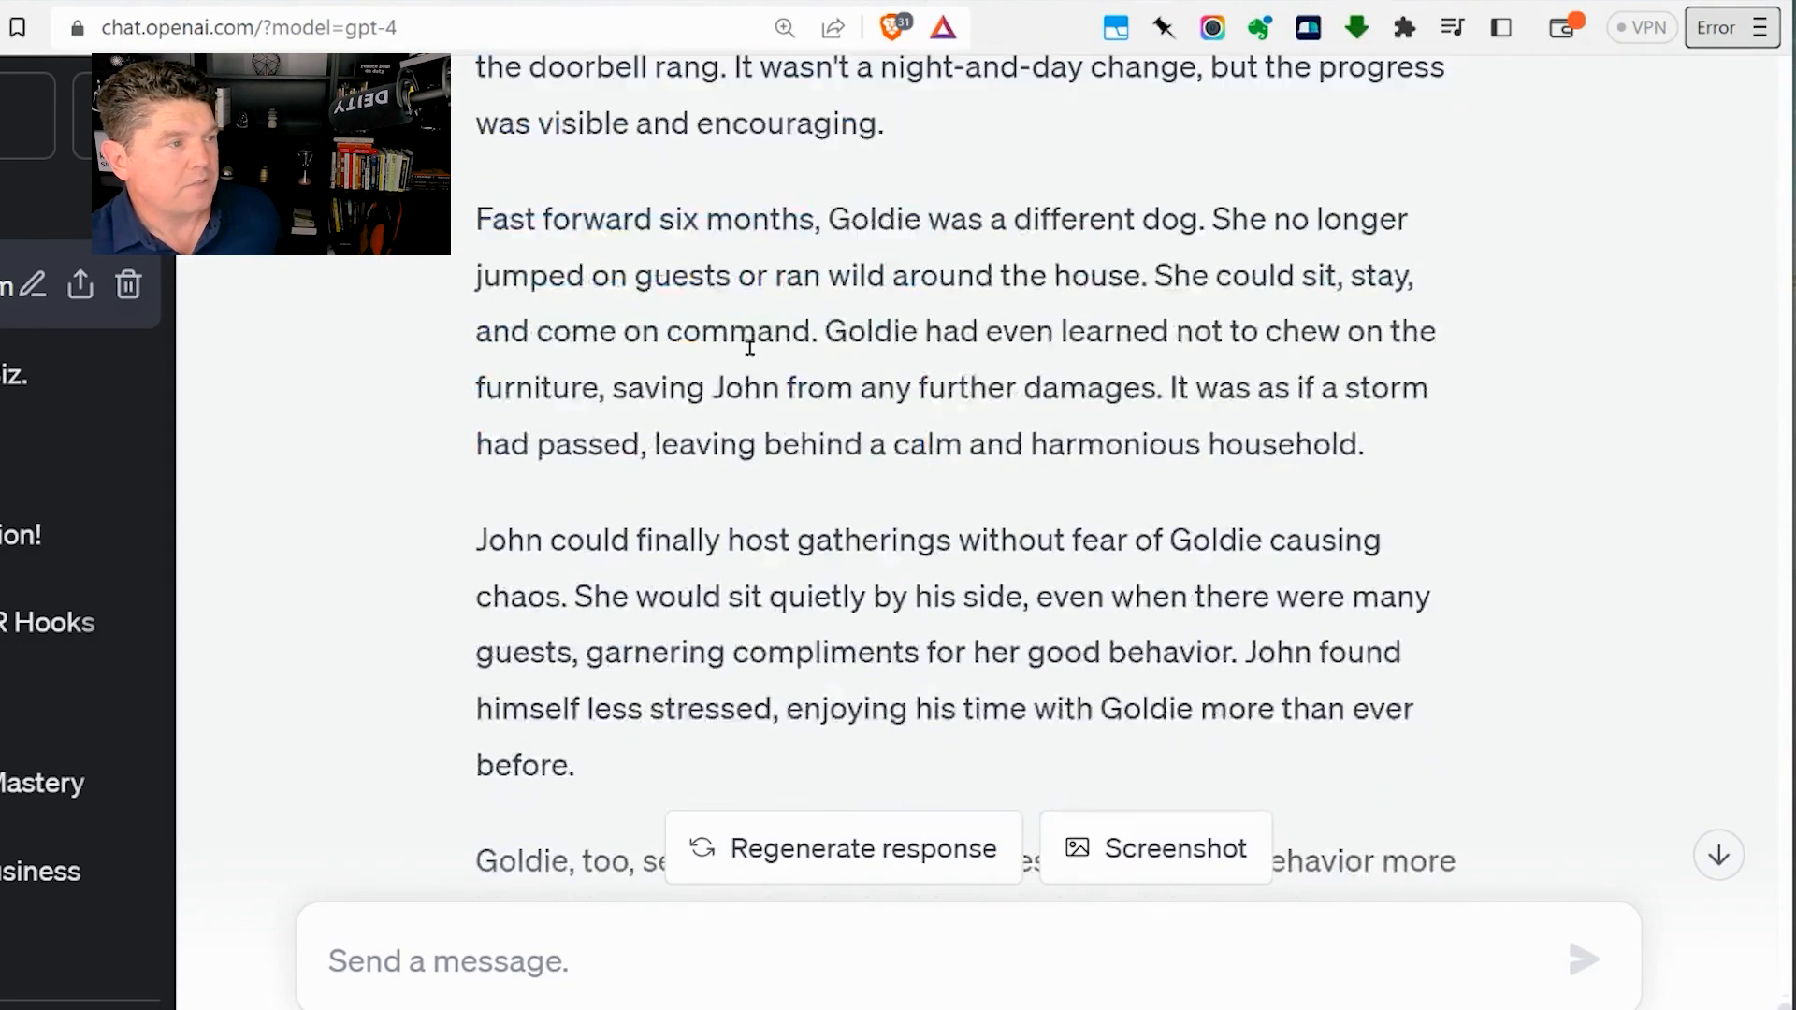
{"action": "left_click_drag", "start_coordinate": [847, 219], "coordinate": [1445, 451]}
{"action": "left_click", "coordinate": [1094, 365]}
{"action": "scroll", "coordinate": [1094, 365], "scroll_direction": "down", "scroll_amount": 4}
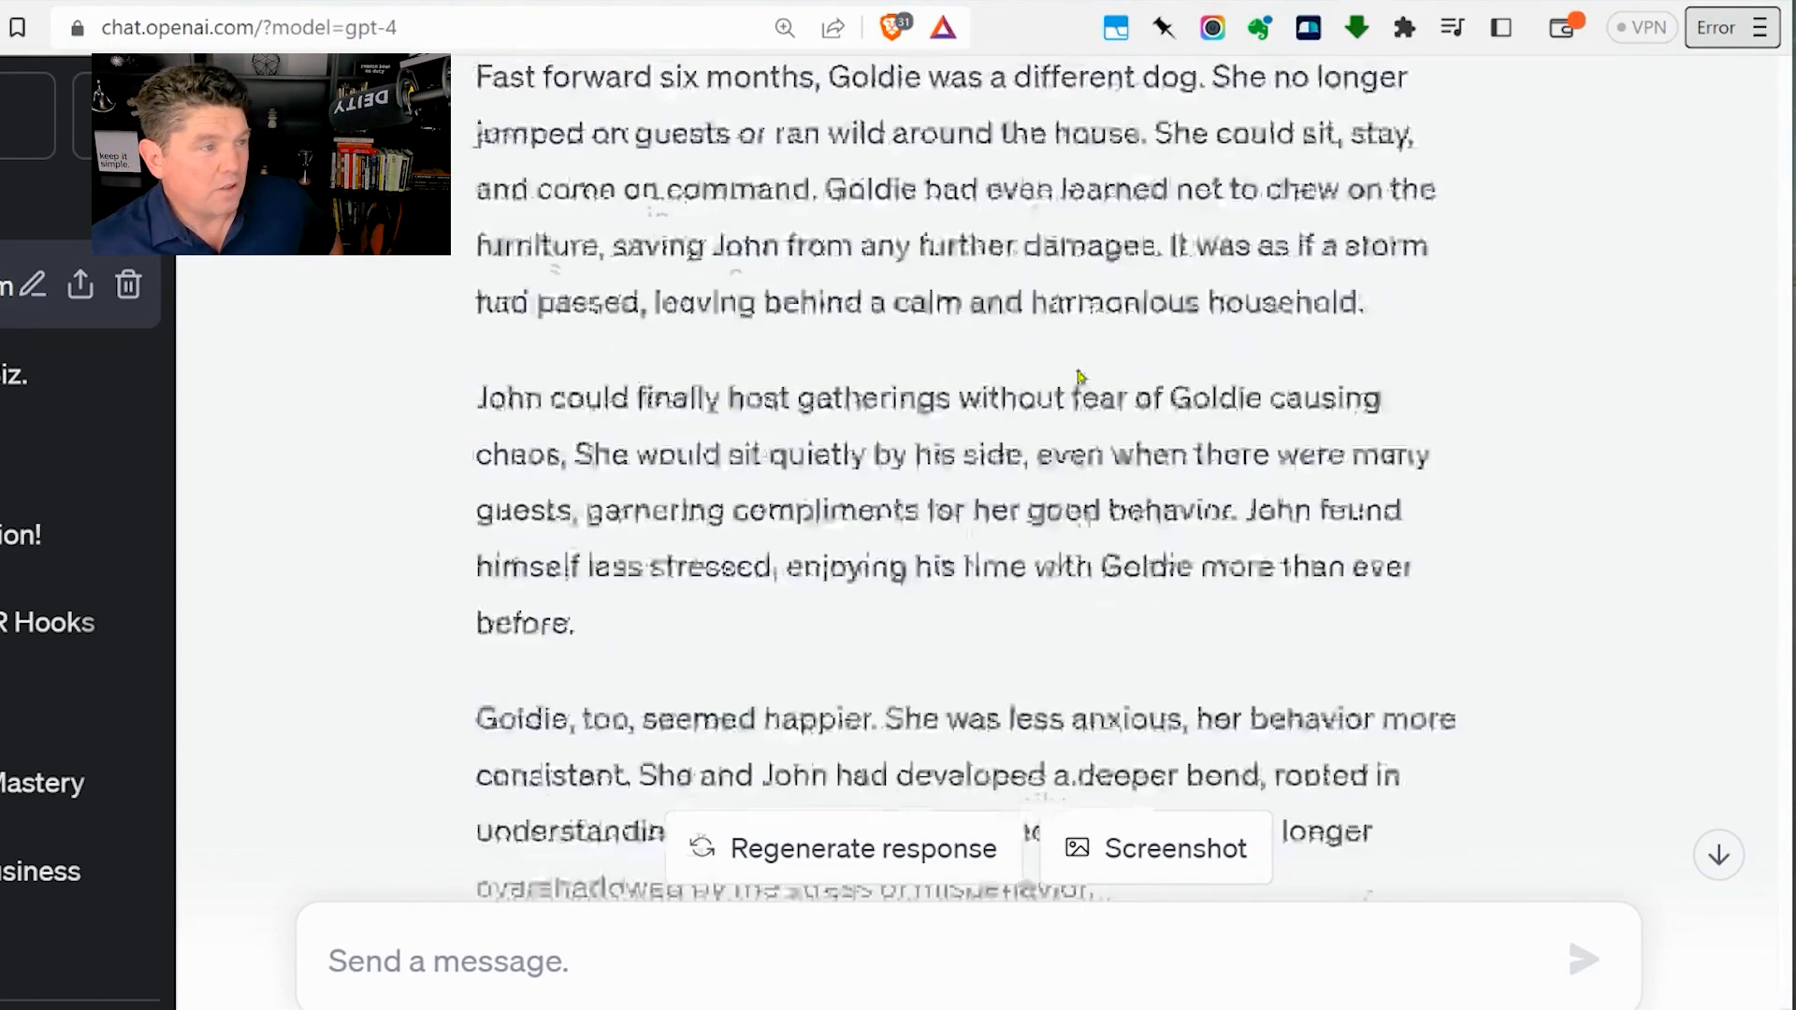
{"action": "left_click_drag", "start_coordinate": [792, 138], "coordinate": [1384, 309]}
{"action": "scroll", "coordinate": [1384, 309], "scroll_direction": "down", "scroll_amount": 2}
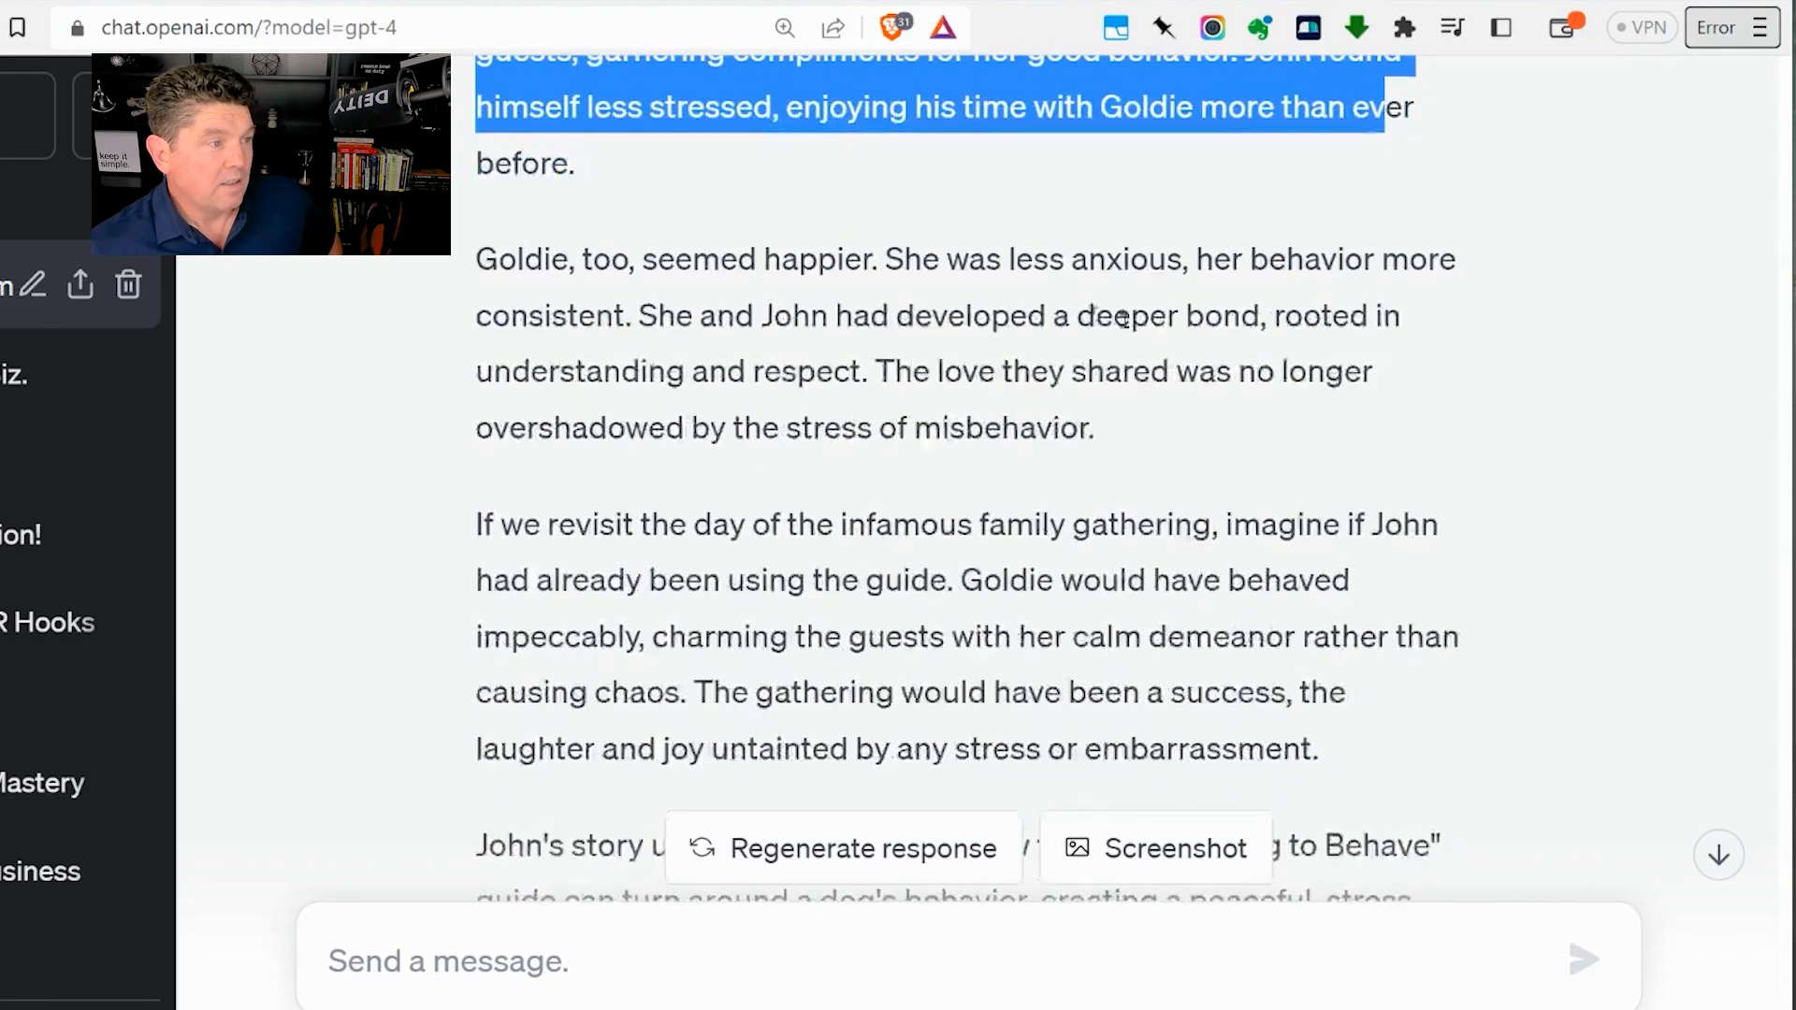
{"action": "left_click", "coordinate": [482, 235]}
{"action": "left_click_drag", "start_coordinate": [482, 236], "coordinate": [1301, 430]}
{"action": "left_click", "coordinate": [1215, 411]}
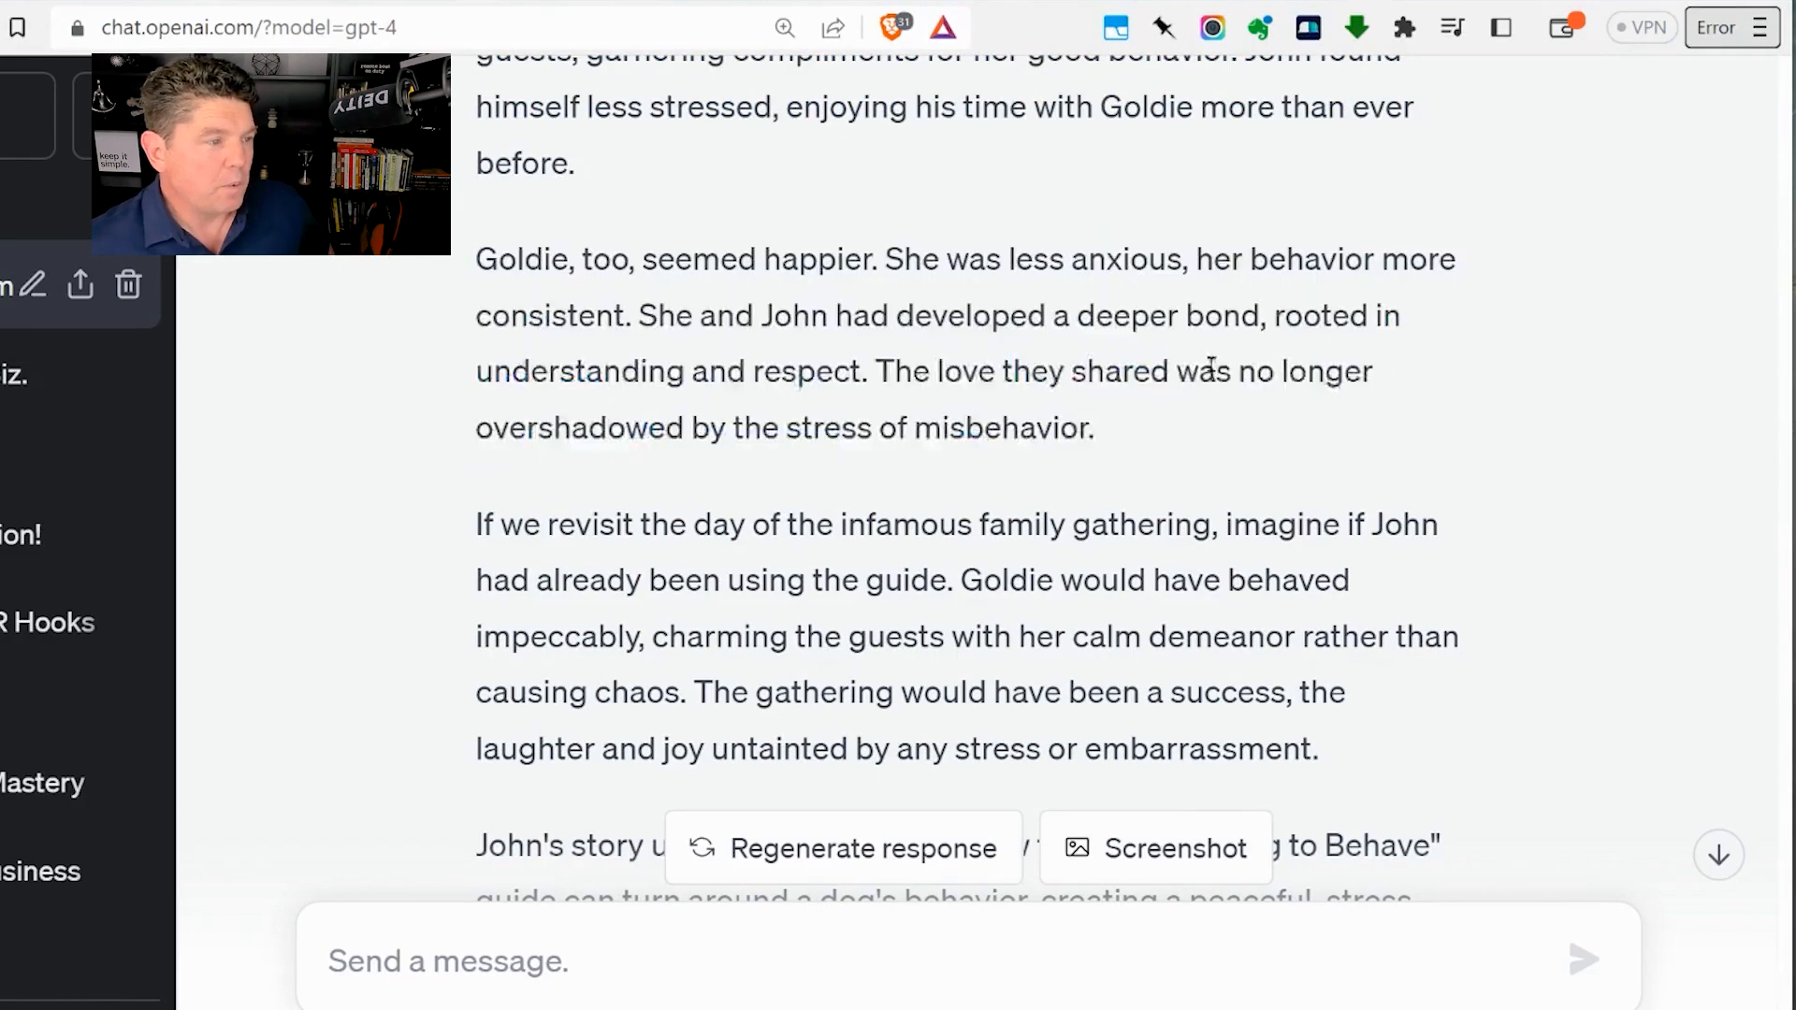
Read the alternate ending that revisits the family gathering, and continue to the tale's closing summary of the guide
{"action": "scroll", "coordinate": [1215, 352], "scroll_direction": "down", "scroll_amount": 4}
{"action": "left_click_drag", "start_coordinate": [483, 127], "coordinate": [1419, 241]}
{"action": "left_click", "coordinate": [847, 167]}
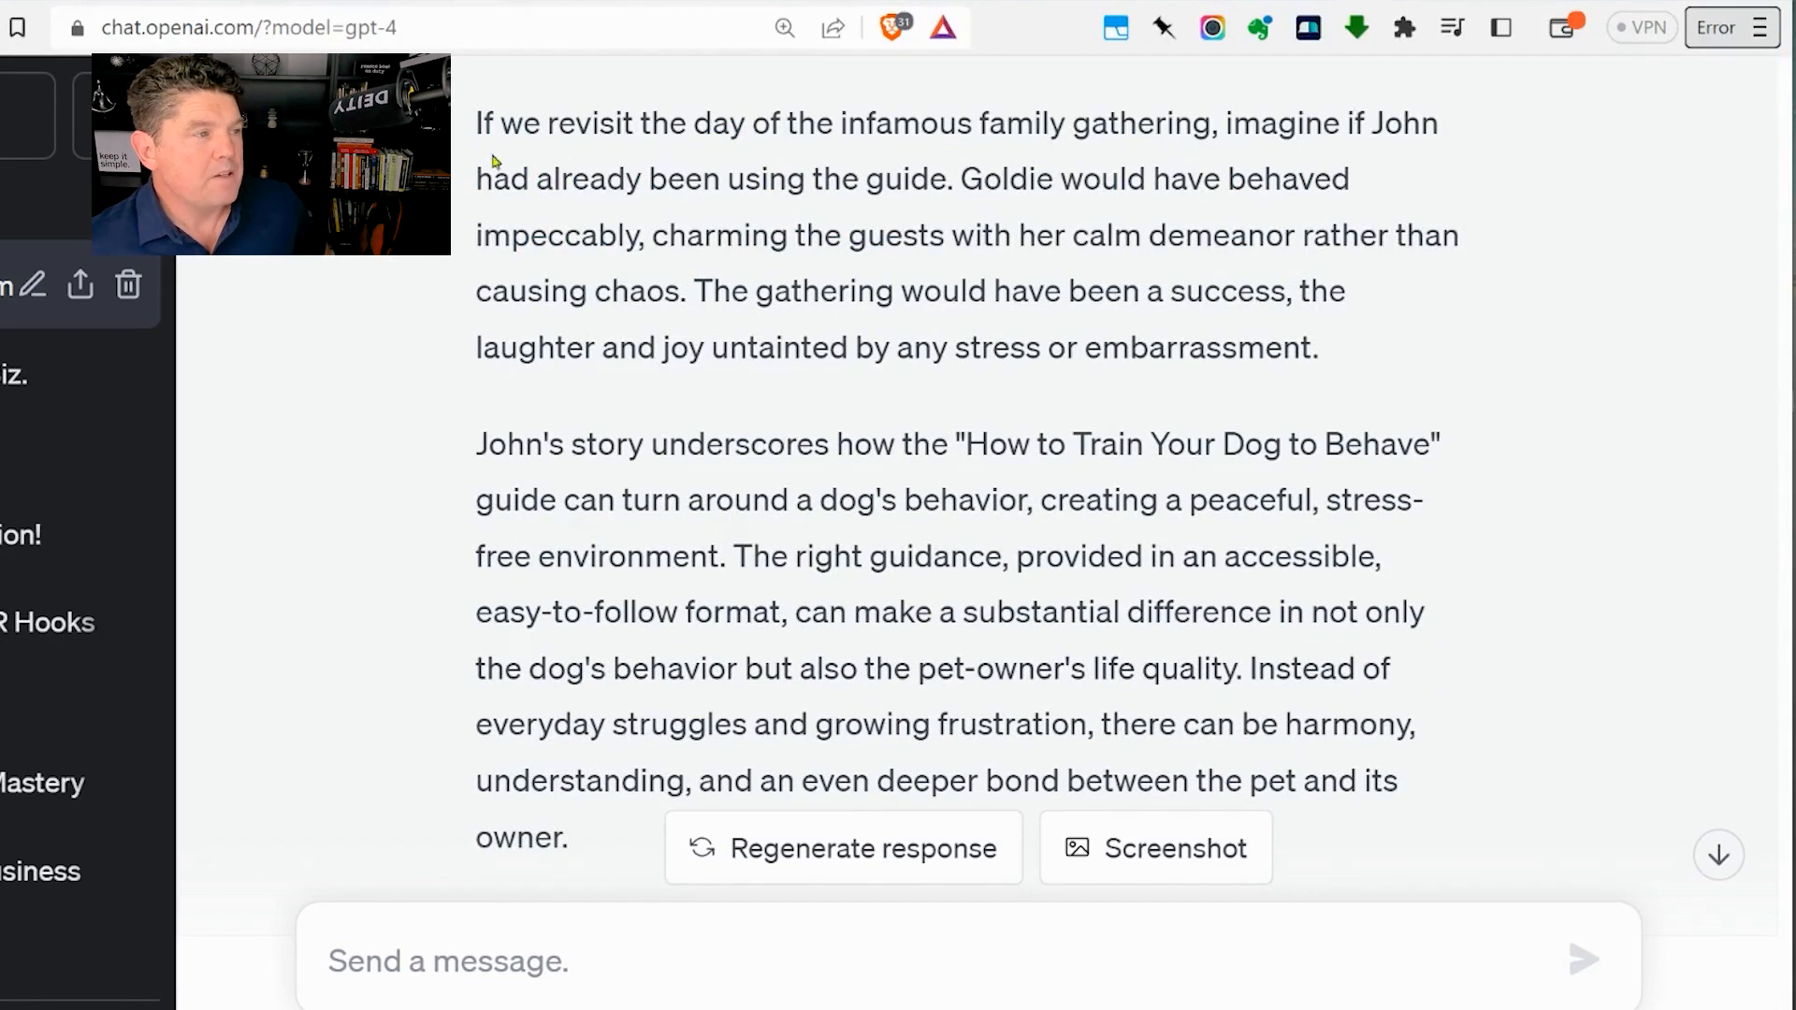
{"action": "left_click_drag", "start_coordinate": [485, 174], "coordinate": [981, 176]}
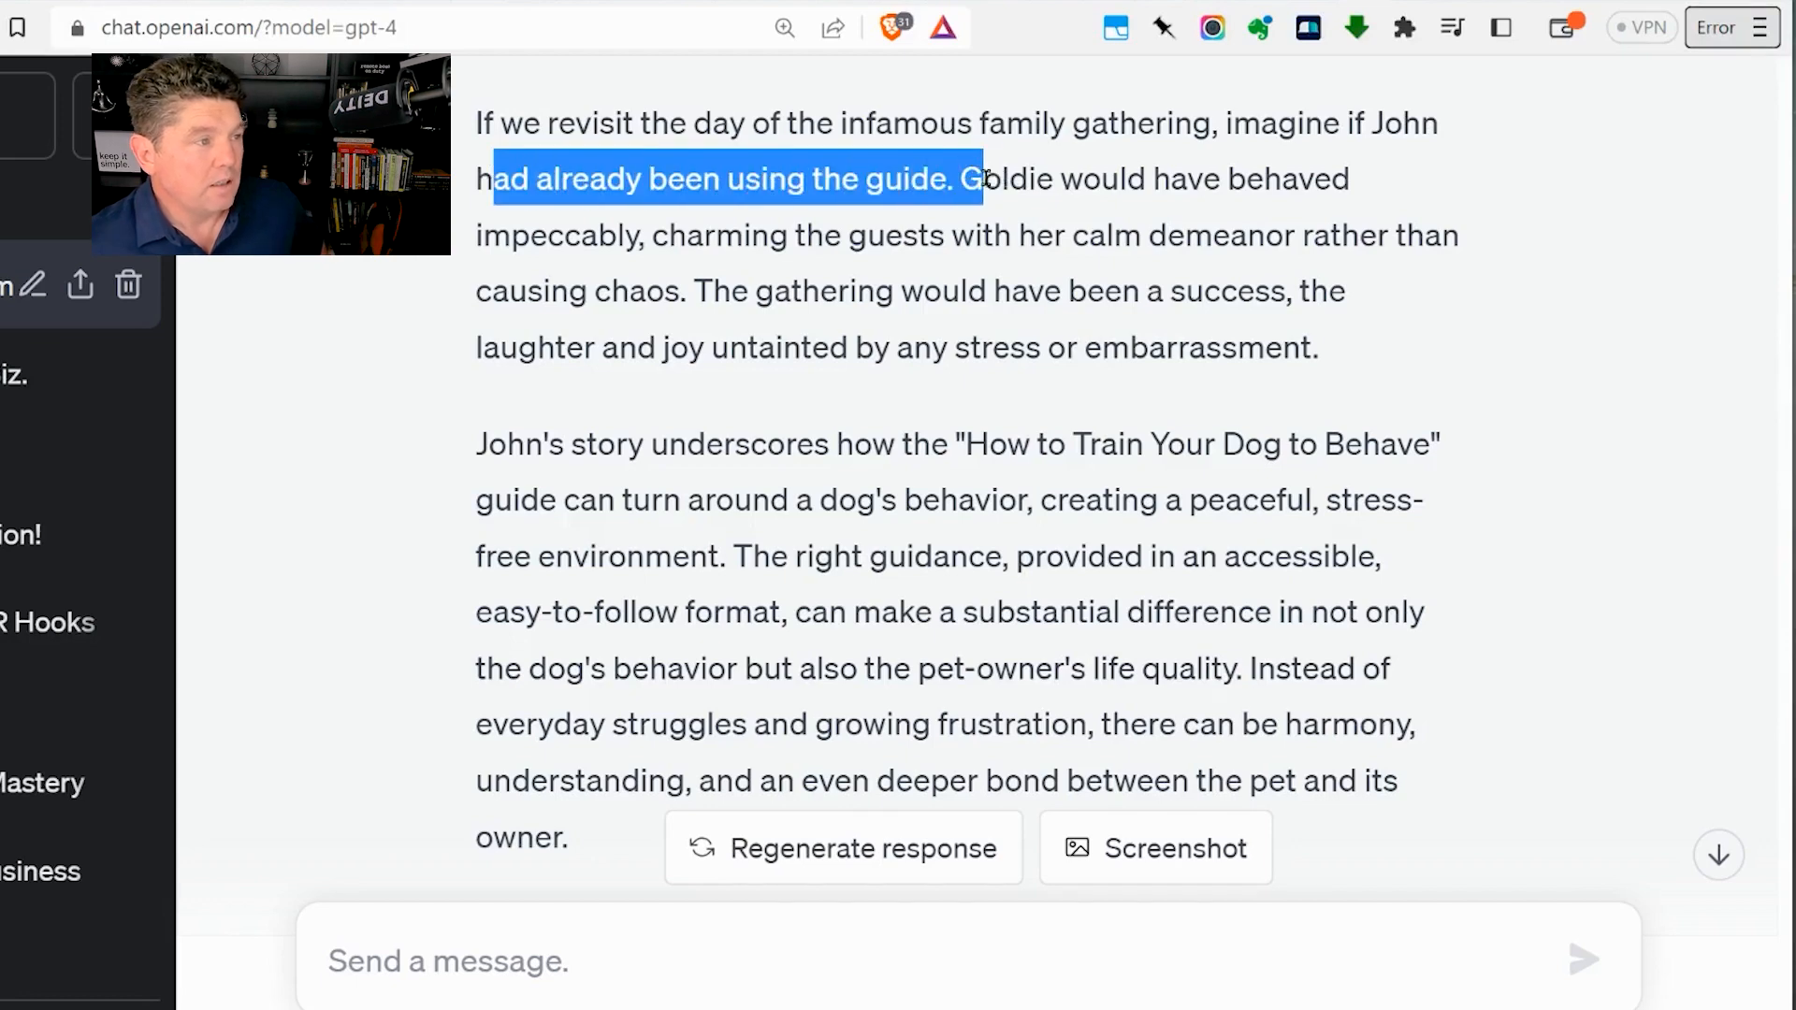
{"action": "left_click", "coordinate": [973, 170]}
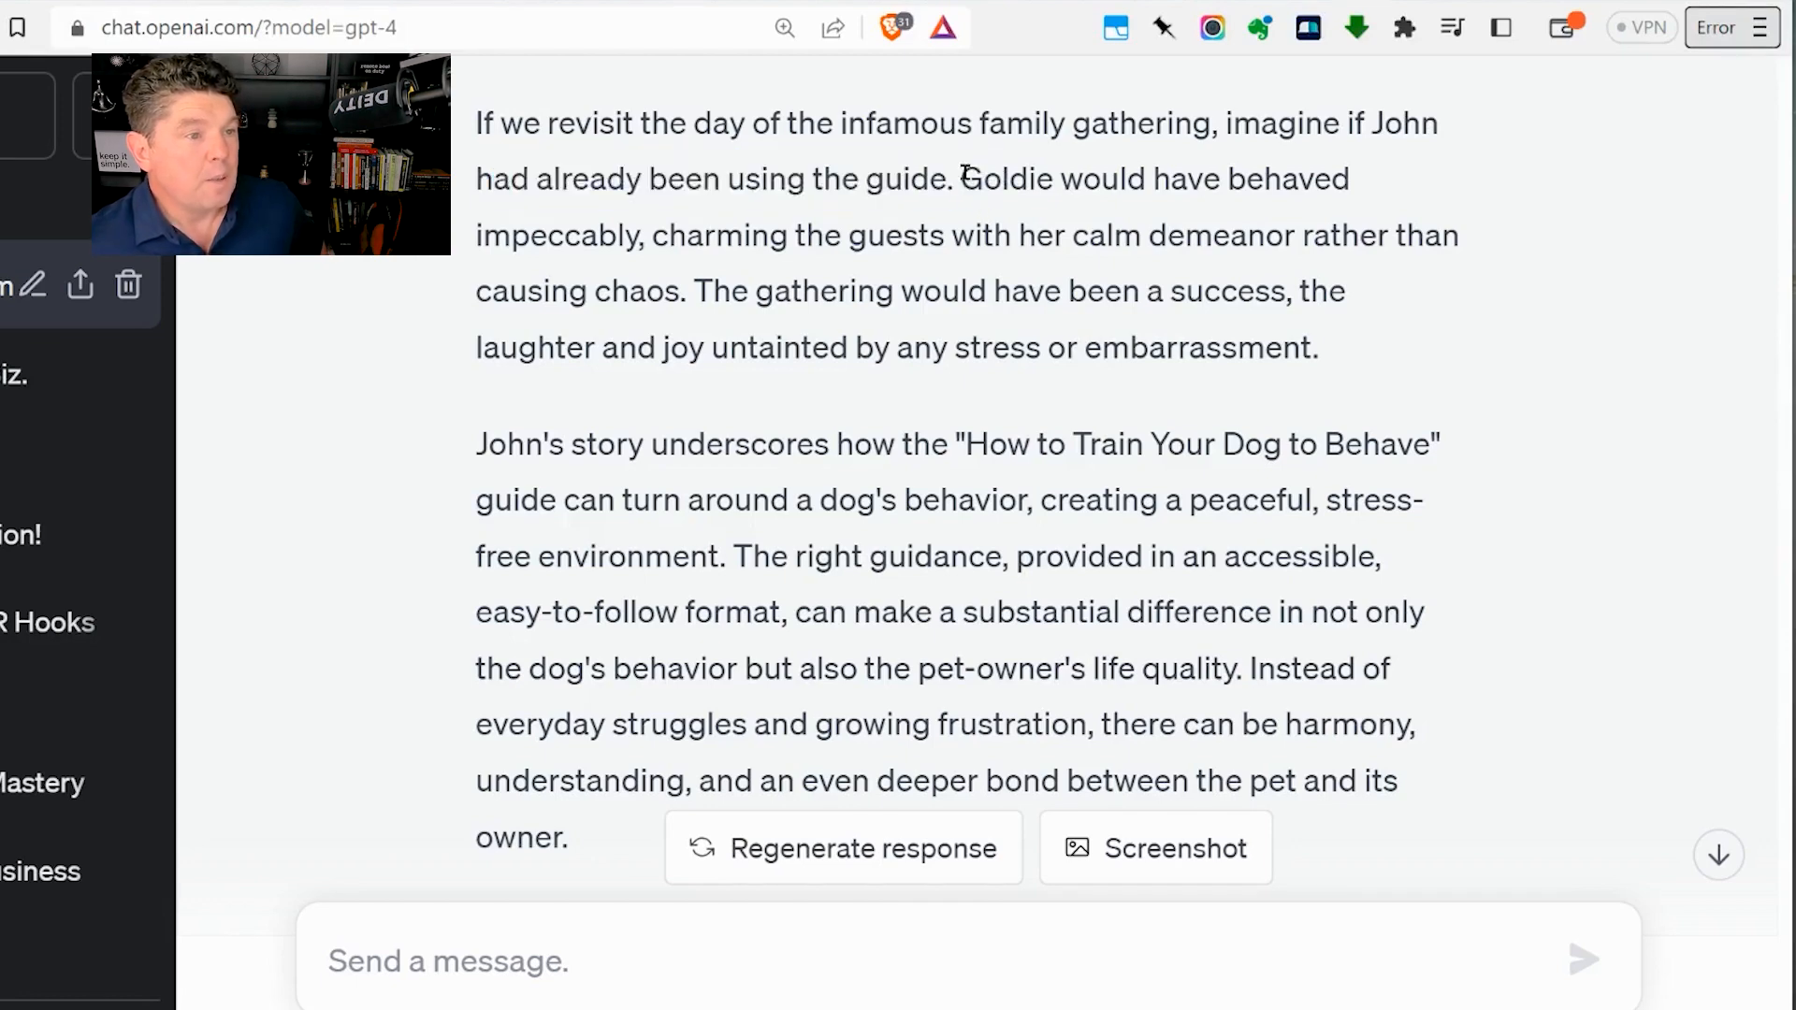
{"action": "left_click_drag", "start_coordinate": [967, 174], "coordinate": [1381, 195]}
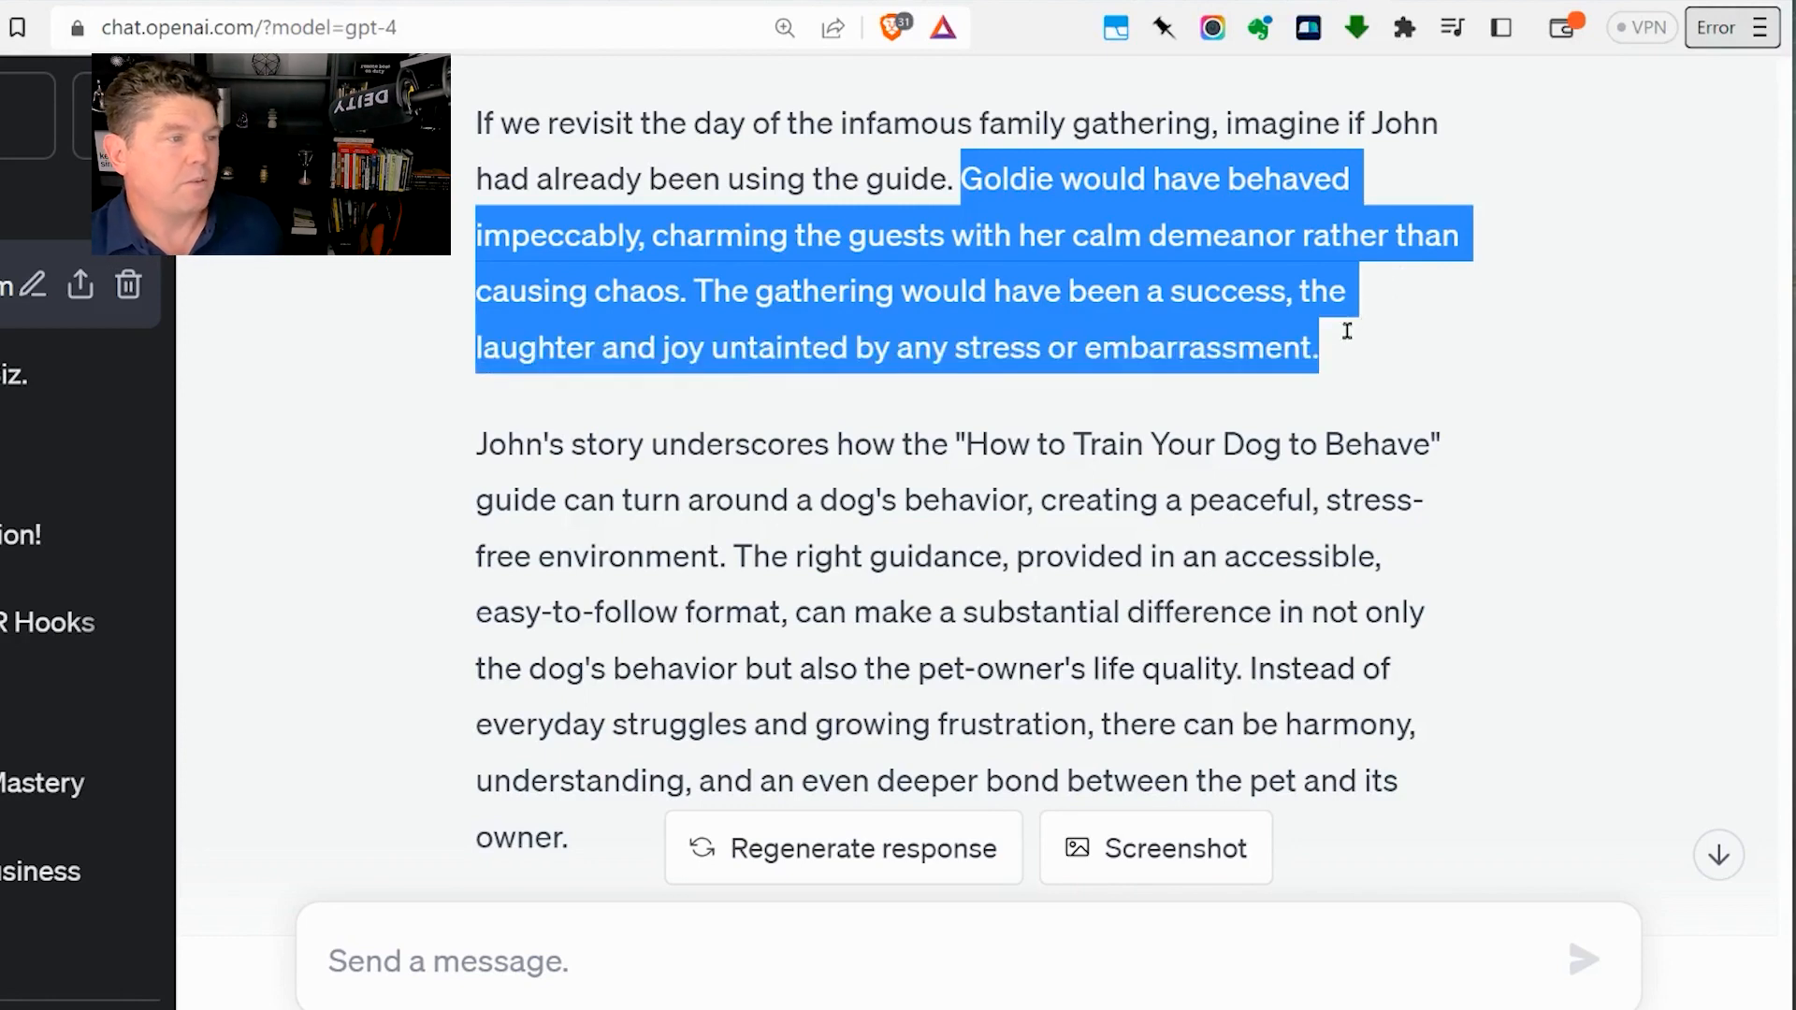
{"action": "scroll", "coordinate": [1156, 444], "scroll_direction": "down", "scroll_amount": 2}
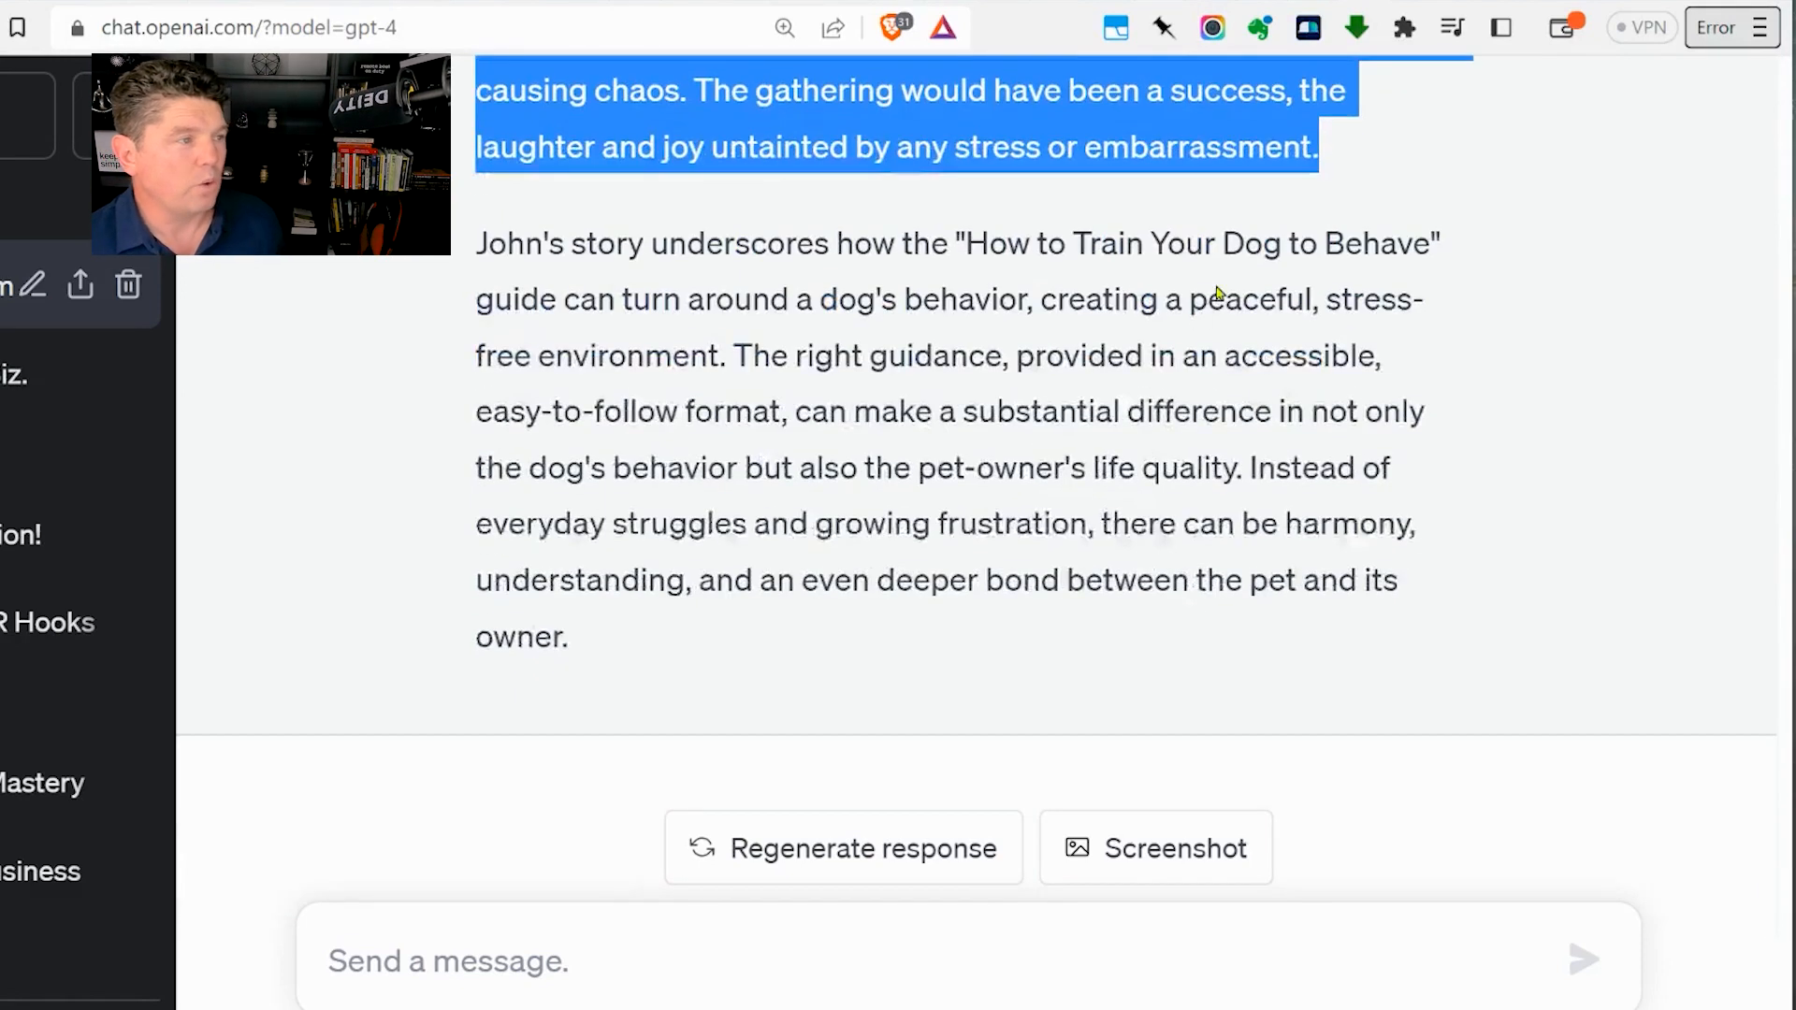